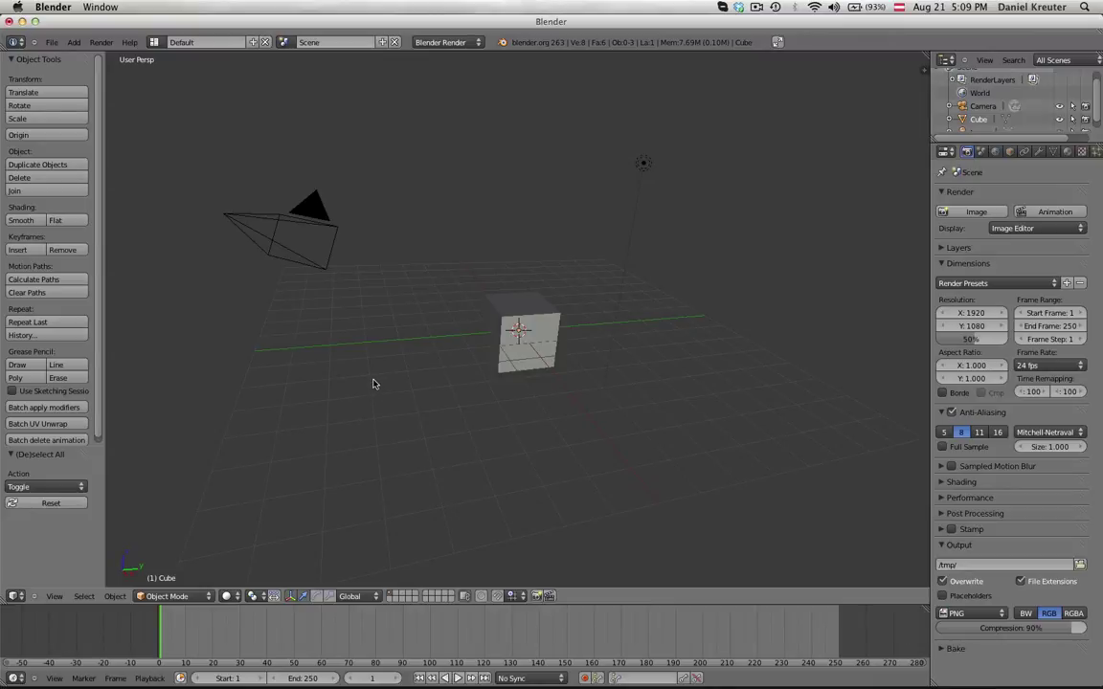
pyautogui.scroll(-3, 373, 383)
pyautogui.moveTo(374, 383); pyautogui.dragTo(637, 426, button='middle')
pyautogui.scroll(2, 636, 426)
pyautogui.scroll(-3, 637, 426)
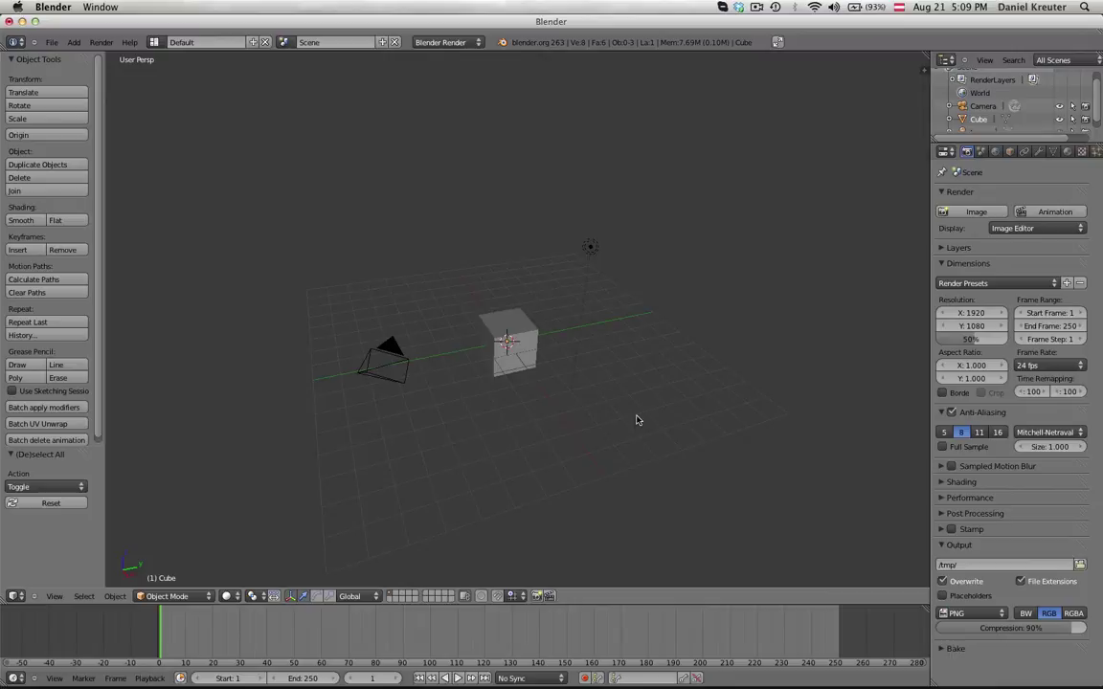
pyautogui.moveTo(637, 419)
pyautogui.mouseDown(button='middle')
pyautogui.moveTo(626, 440)
pyautogui.moveTo(632, 421)
pyautogui.moveTo(611, 428)
pyautogui.moveTo(641, 424)
pyautogui.mouseUp(button='middle')
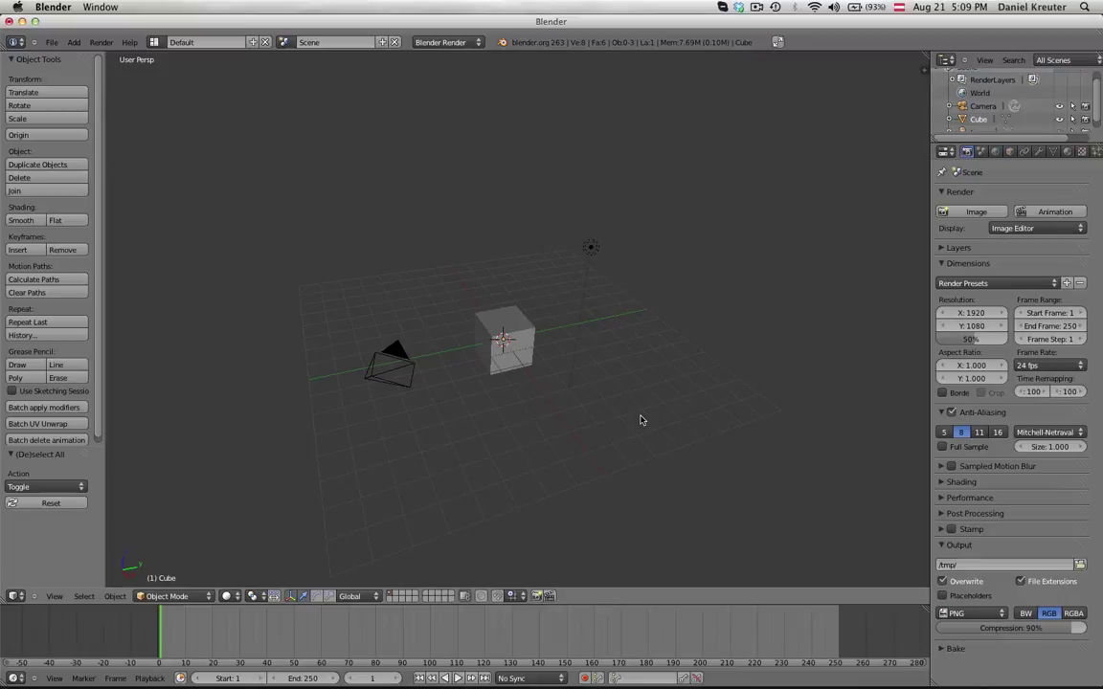
# Switch to Finder and create two folders named props and materials inside the Test folder.
pyautogui.hotkey('ctrl', 'Left')
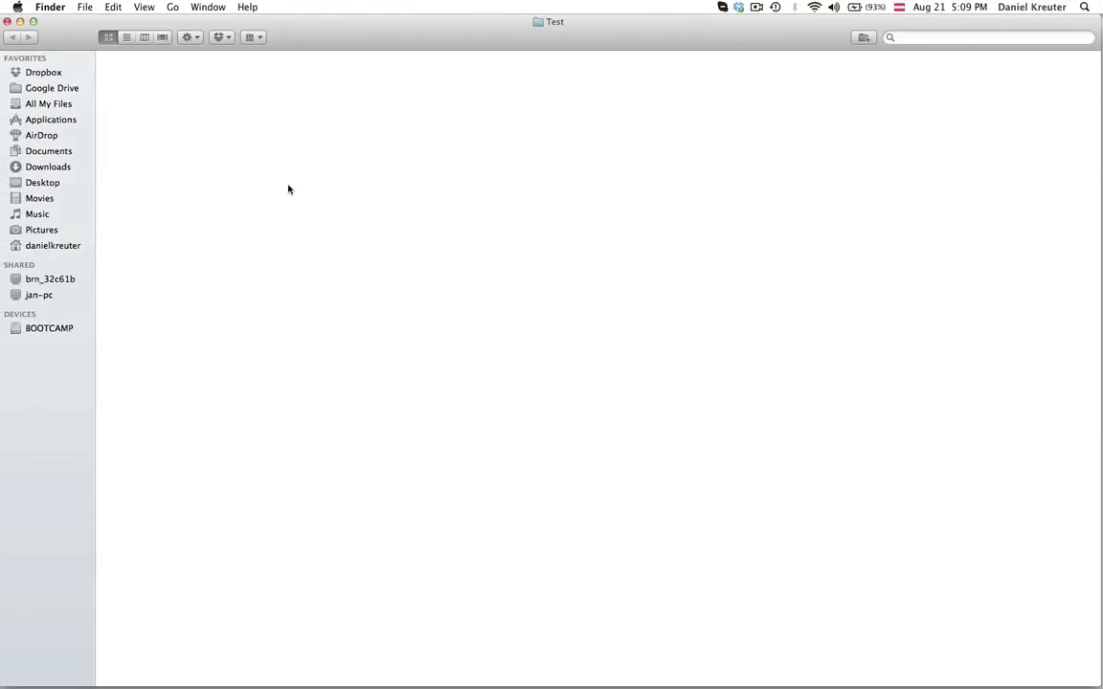
pyautogui.rightClick(378, 174)
pyautogui.click(397, 177)
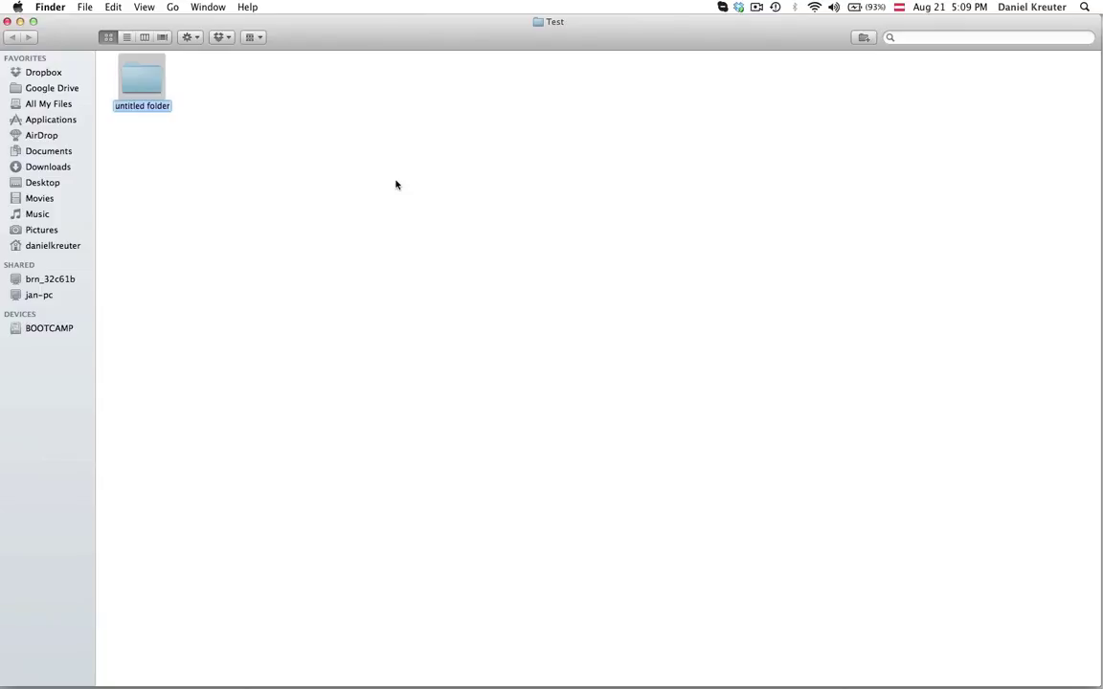
pyautogui.write('props')
pyautogui.press('Return')
pyautogui.rightClick(477, 193)
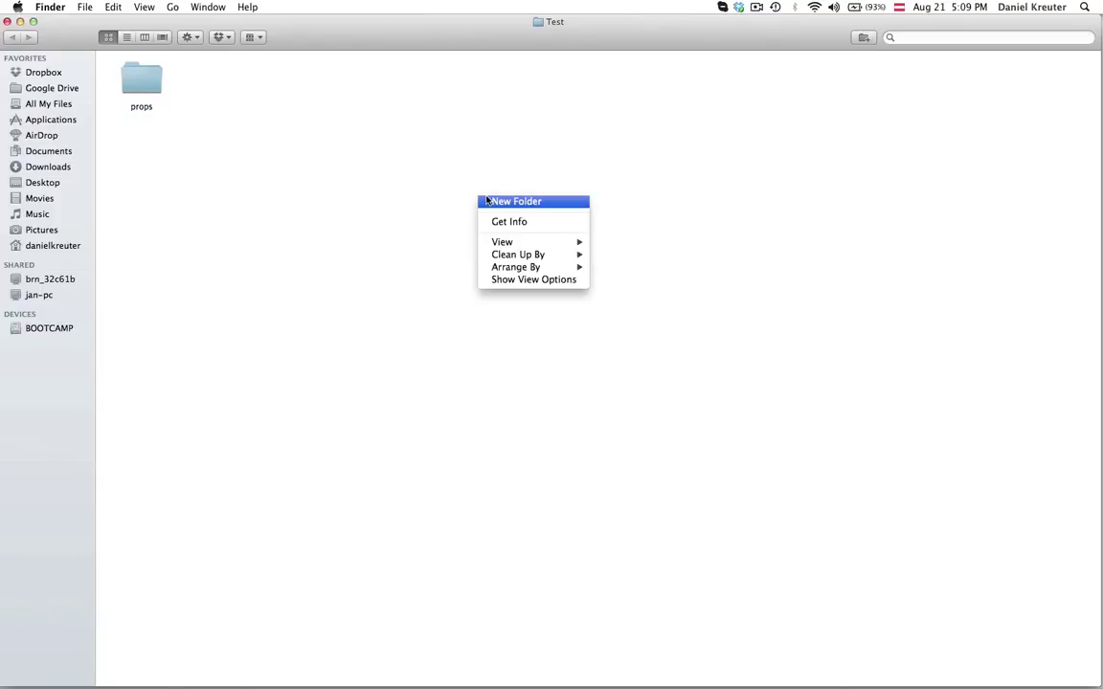
pyautogui.click(486, 200)
pyautogui.write('m')
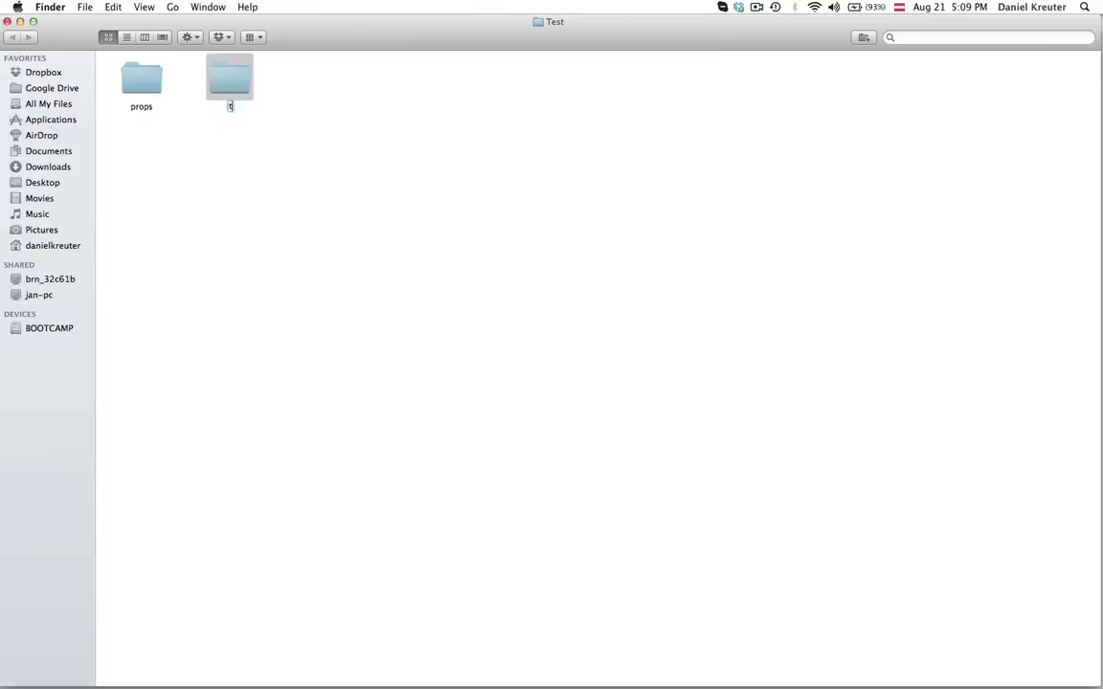
pyautogui.write('aterials')
pyautogui.press('Return')
# Create two more folders named sets and shots inside the Test folder.
pyautogui.rightClick(525, 235)
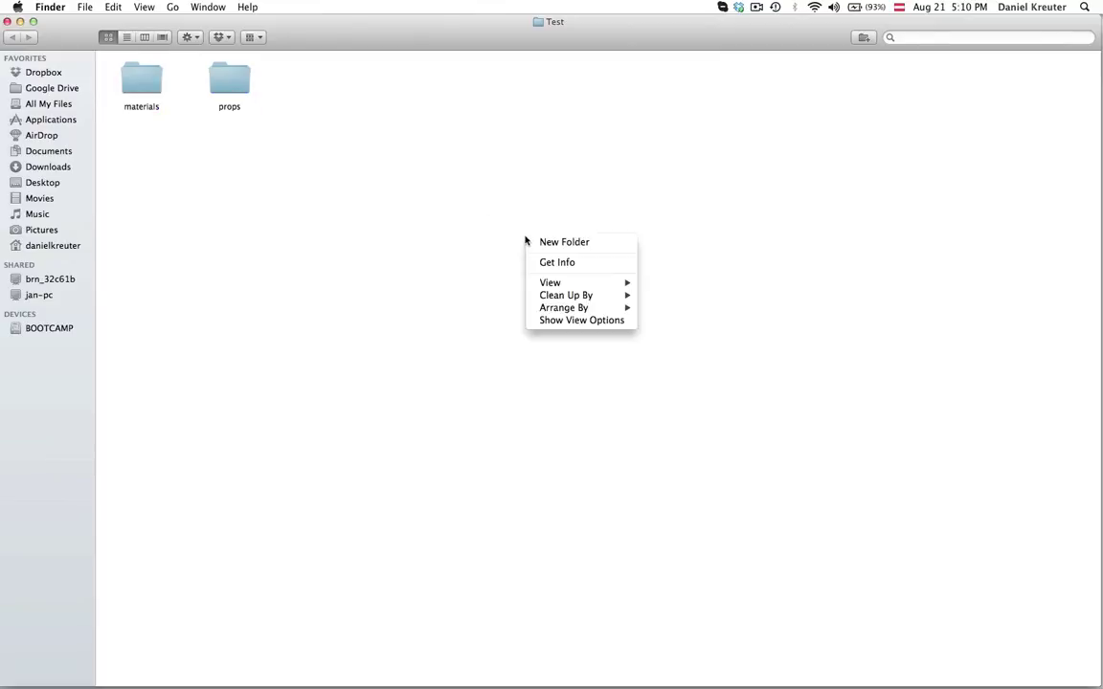
pyautogui.click(541, 243)
pyautogui.write('sets')
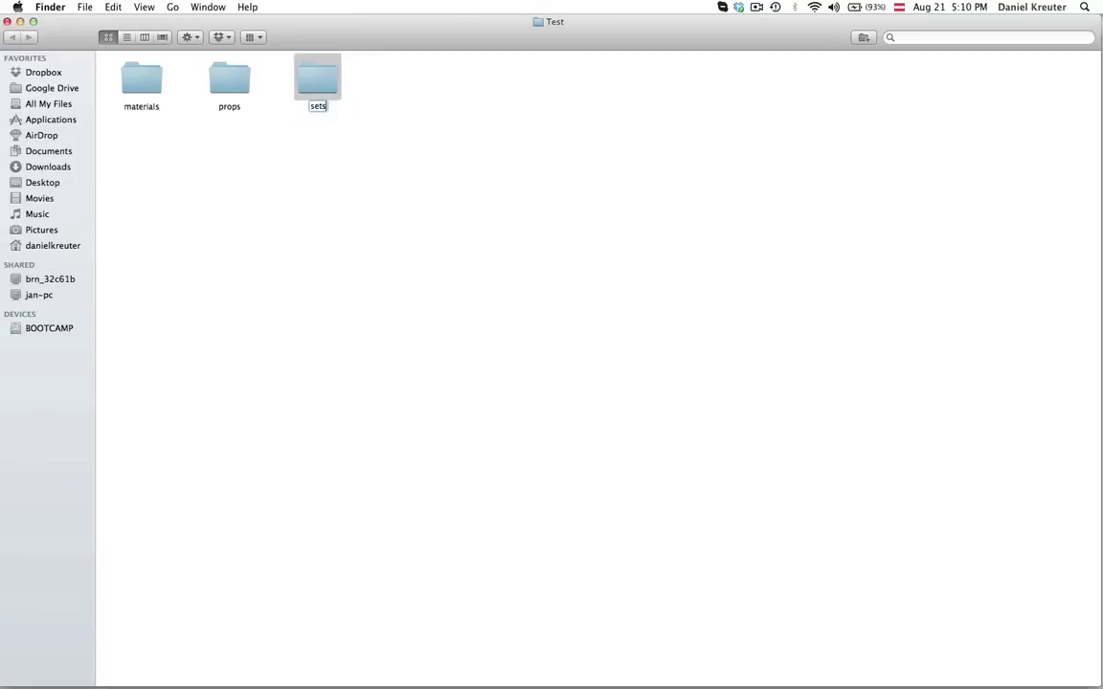
pyautogui.press('Return')
pyautogui.rightClick(448, 224)
pyautogui.click(468, 229)
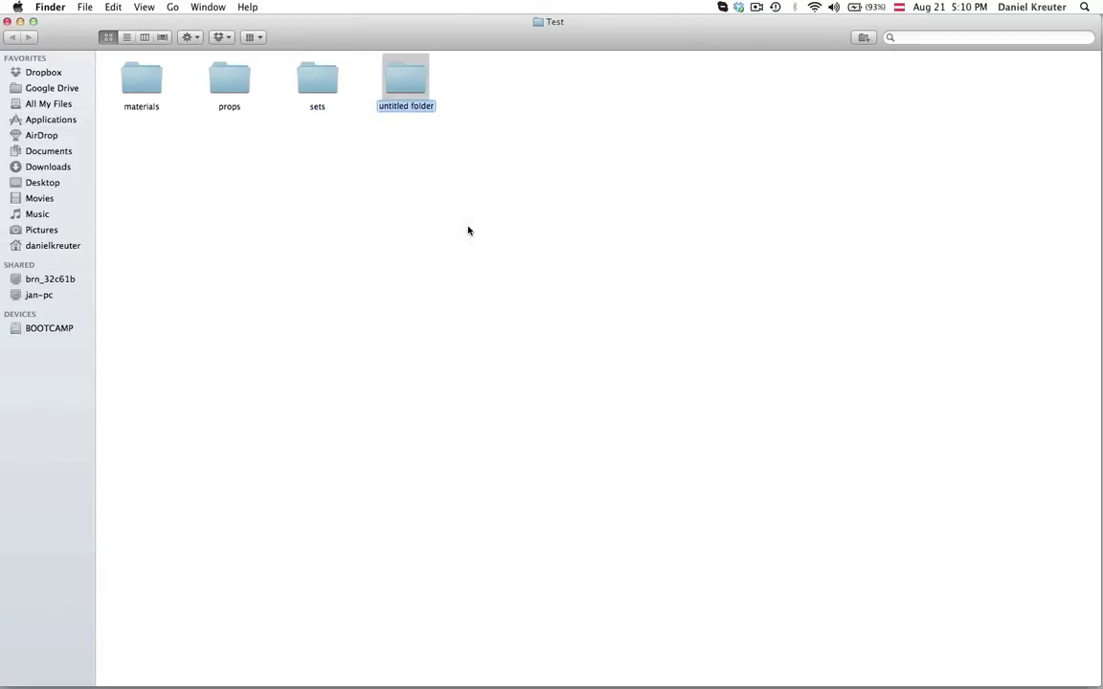
pyautogui.write('shots')
pyautogui.press('Return')
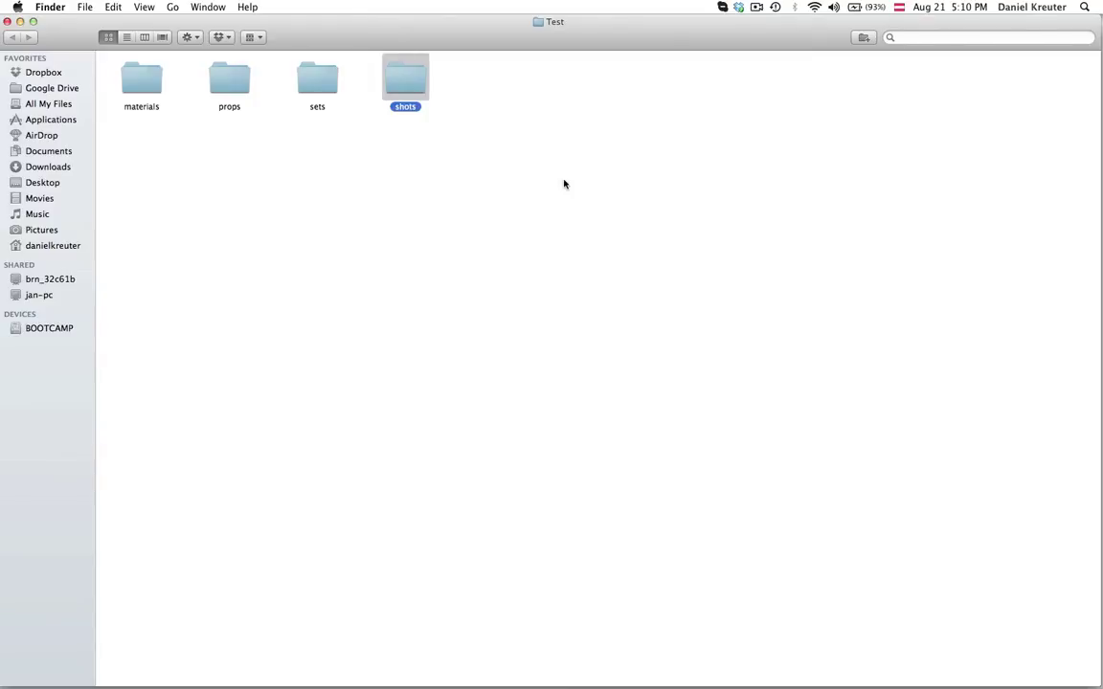
pyautogui.click(507, 167)
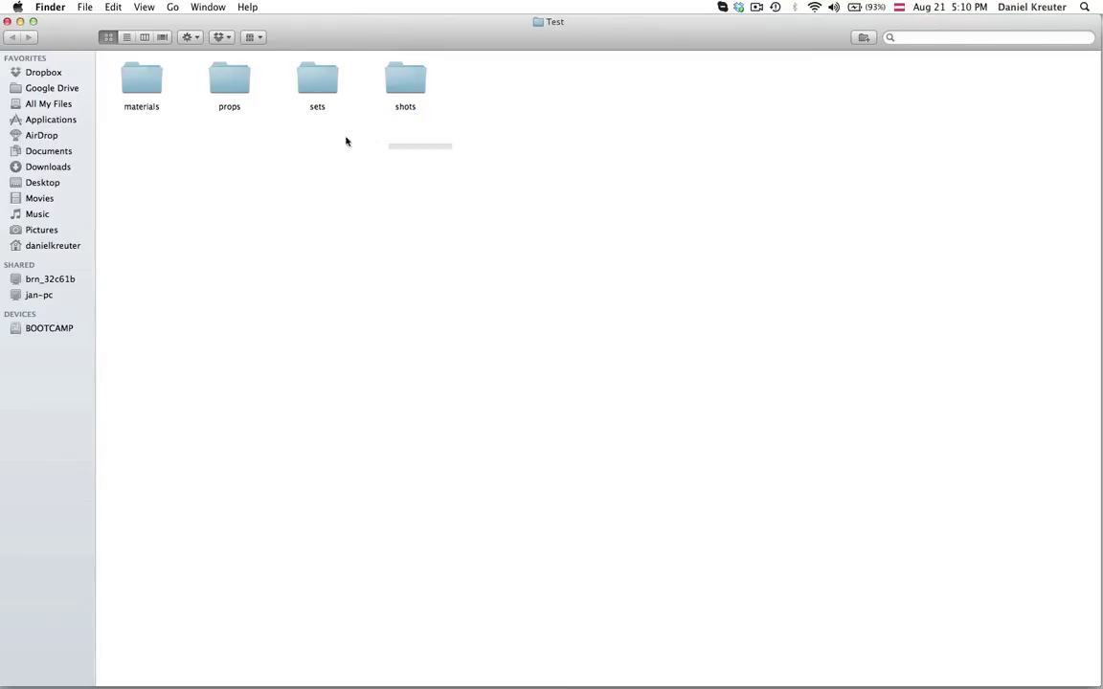
pyautogui.moveTo(345, 141); pyautogui.dragTo(137, 113)
pyautogui.click(242, 173)
pyautogui.hscroll(3, 238, 78)
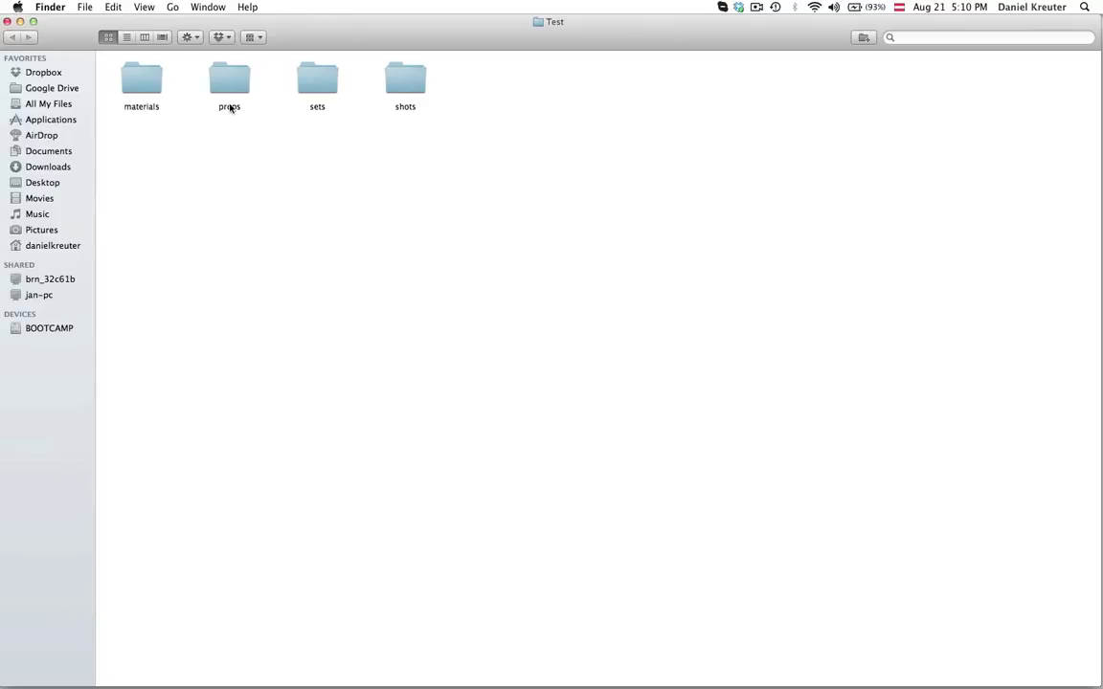
pyautogui.hotkey('ctrl', 'Right')
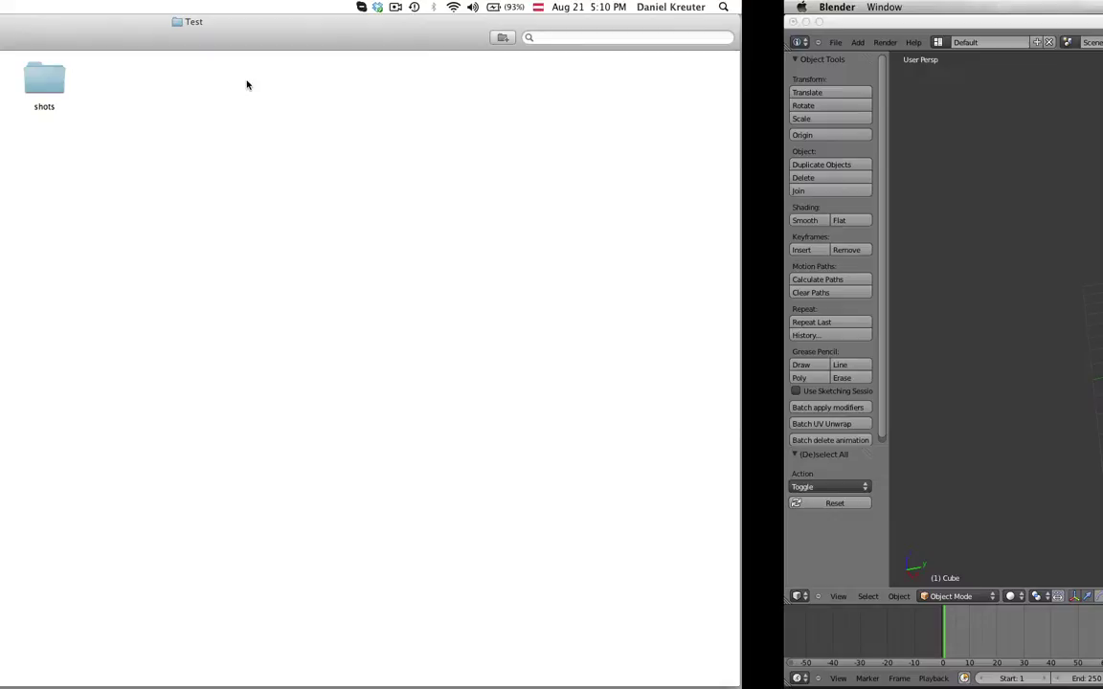
pyautogui.press('a')
pyautogui.press('a')
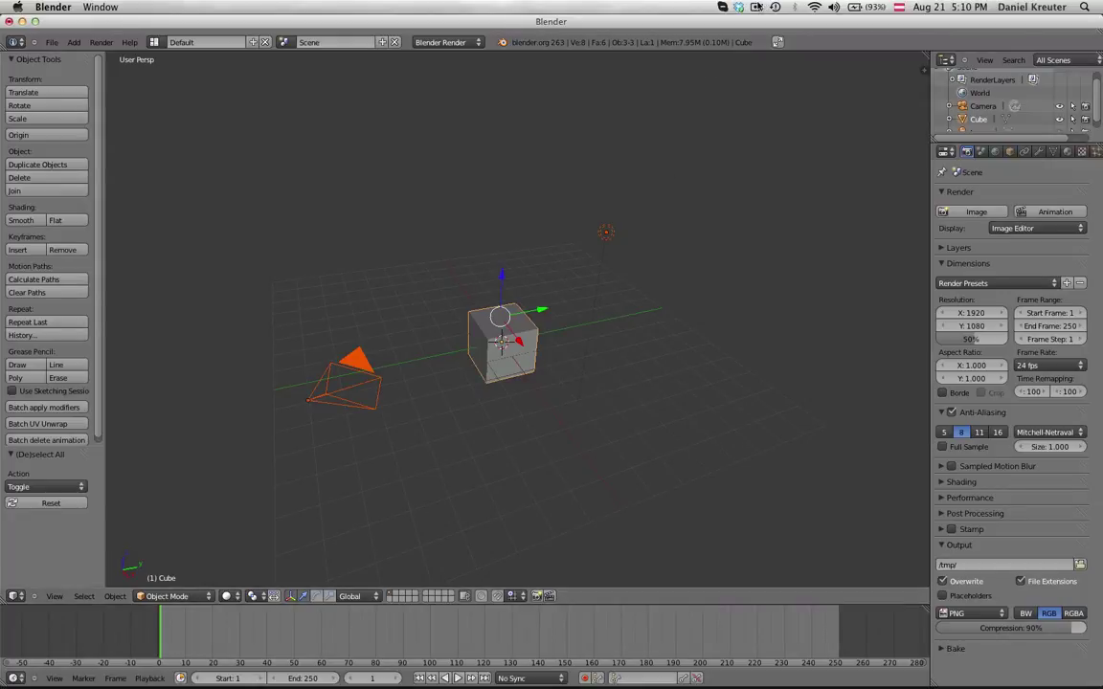
pyautogui.click(756, 8)
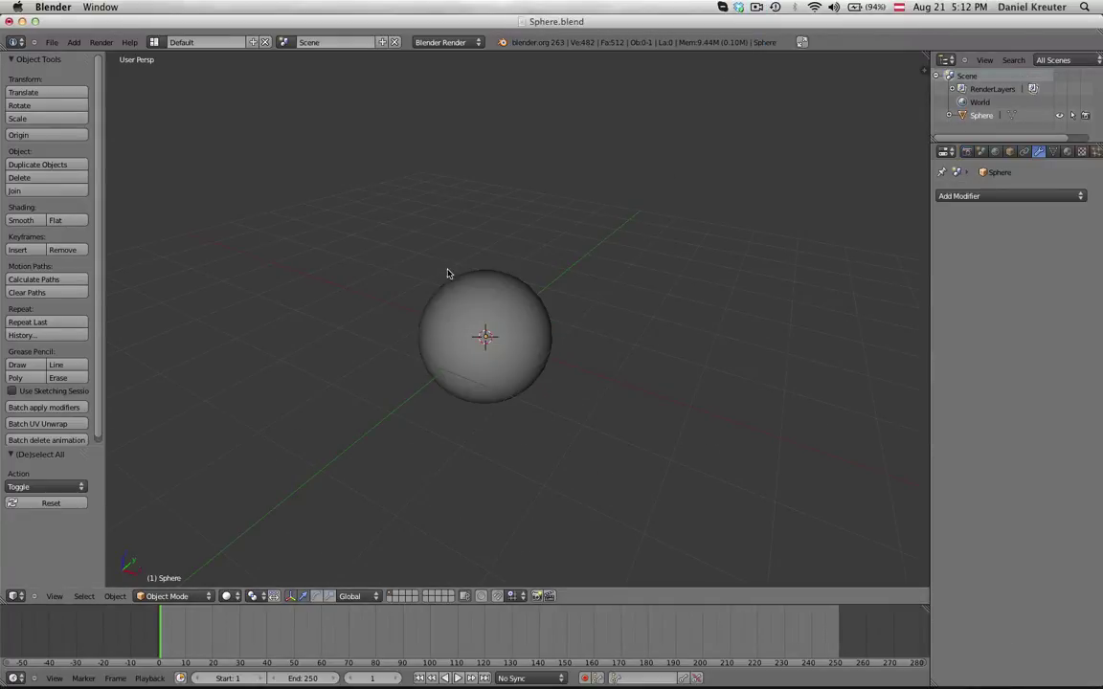
# Switch to Finder and look through the props folder, checking the contents of its Cube and Monkey subfolders.
pyautogui.hotkey('ctrl', 'Left')
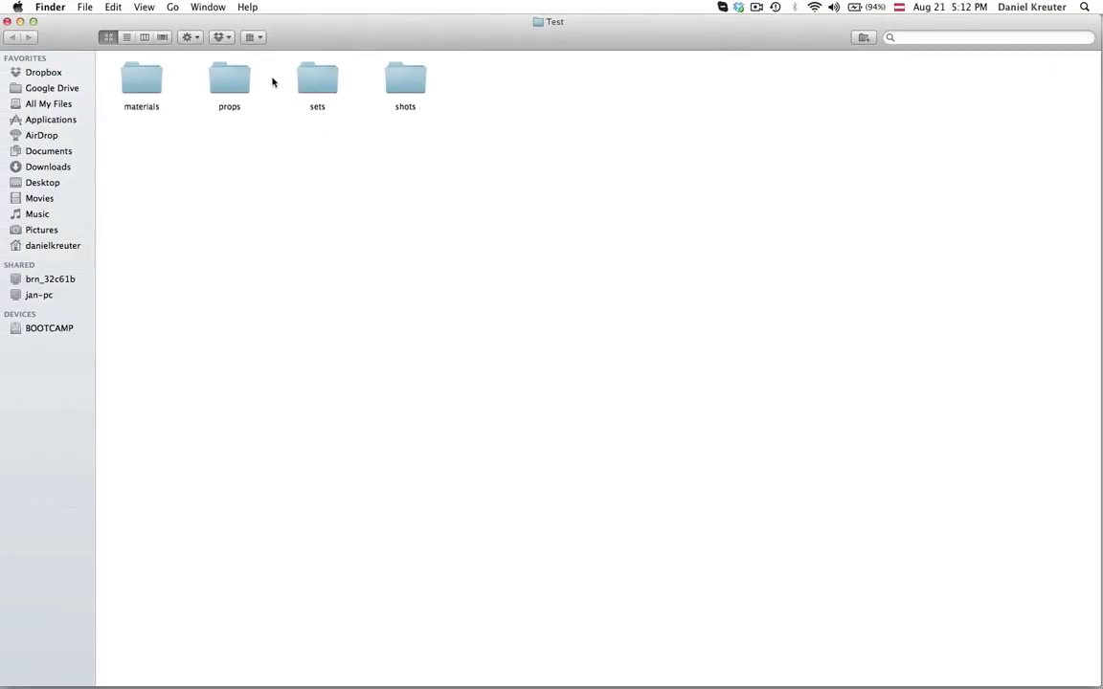
pyautogui.doubleClick(229, 89)
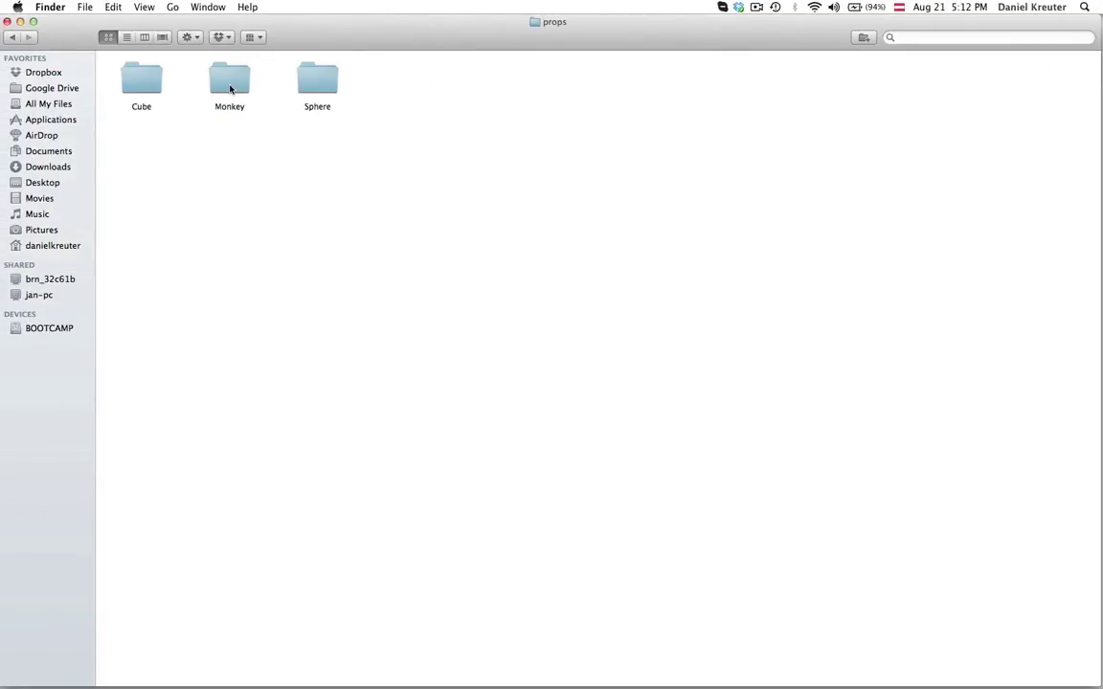
pyautogui.moveTo(258, 132); pyautogui.dragTo(153, 88)
pyautogui.click(226, 162)
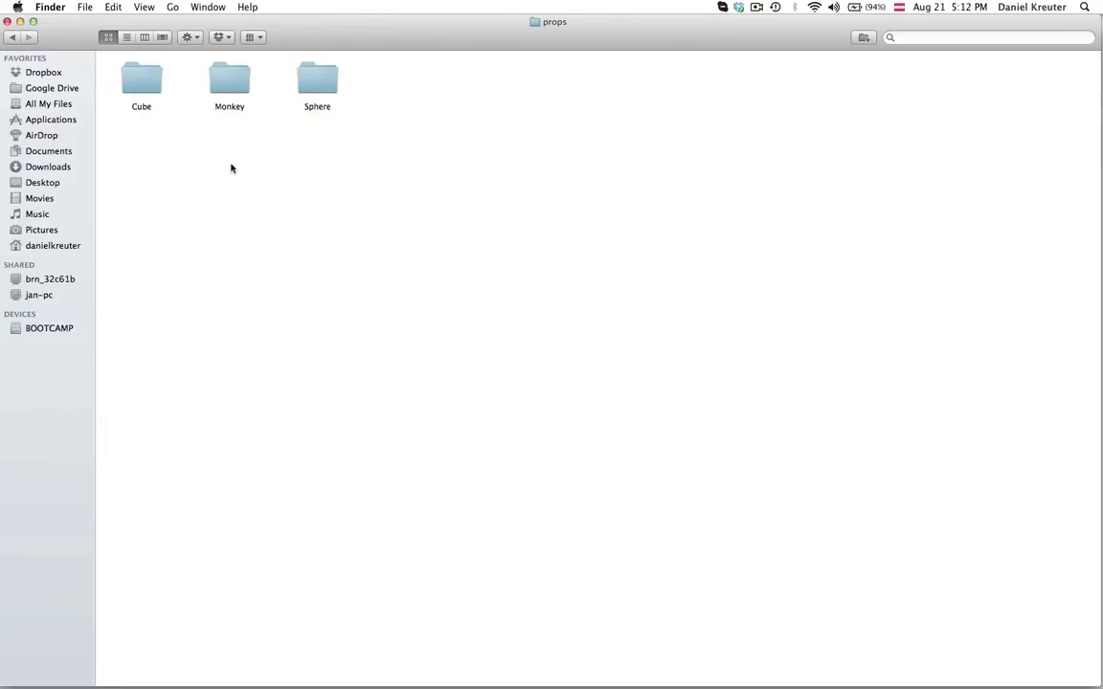
pyautogui.doubleClick(144, 78)
pyautogui.click(144, 79)
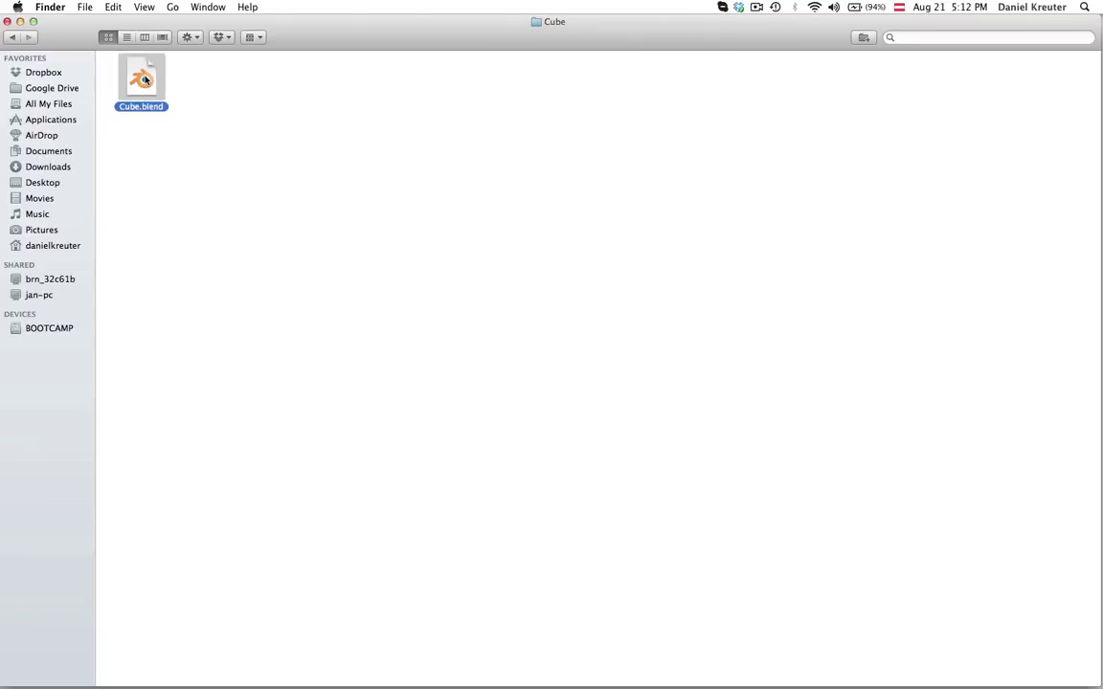
pyautogui.click(10, 37)
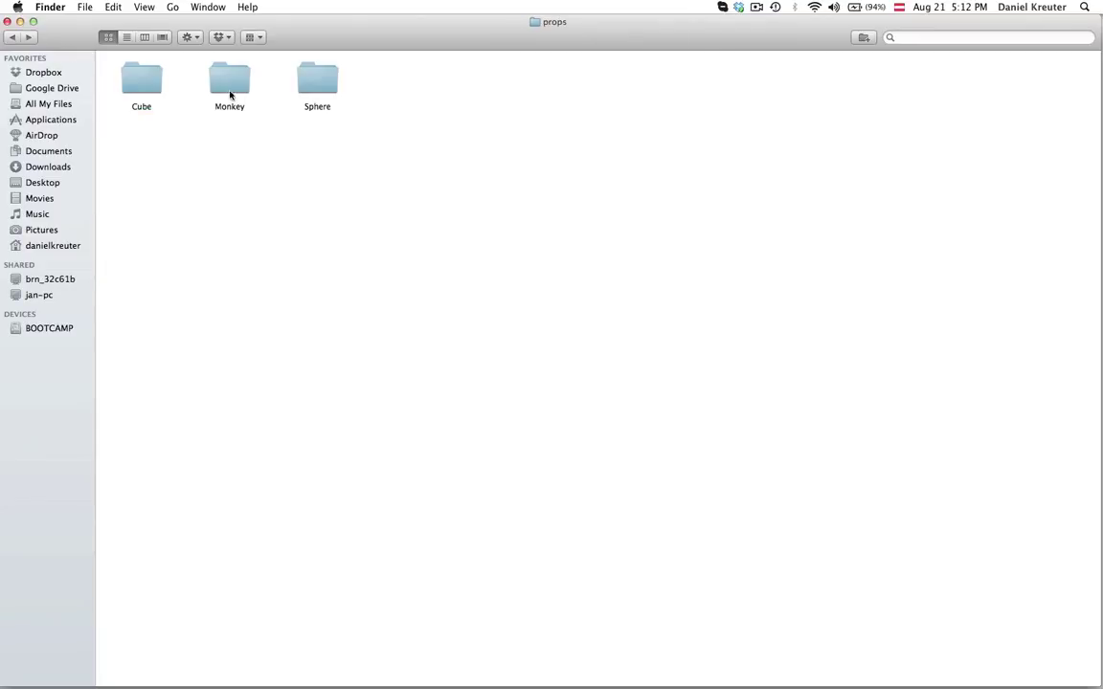
pyautogui.doubleClick(241, 83)
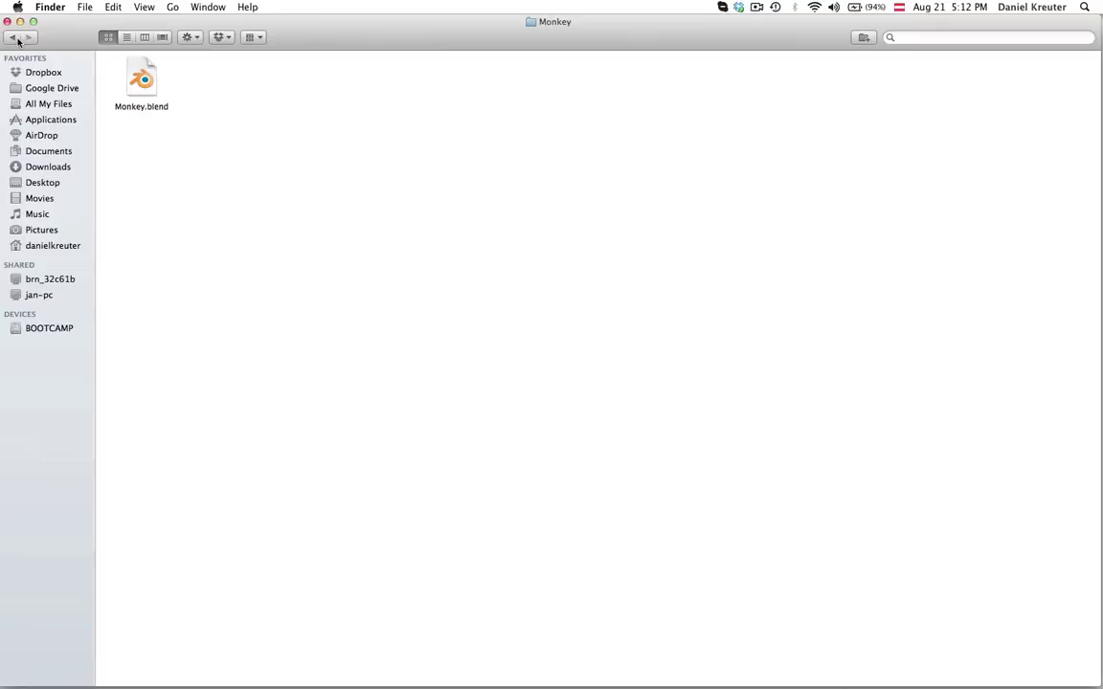
pyautogui.click(12, 36)
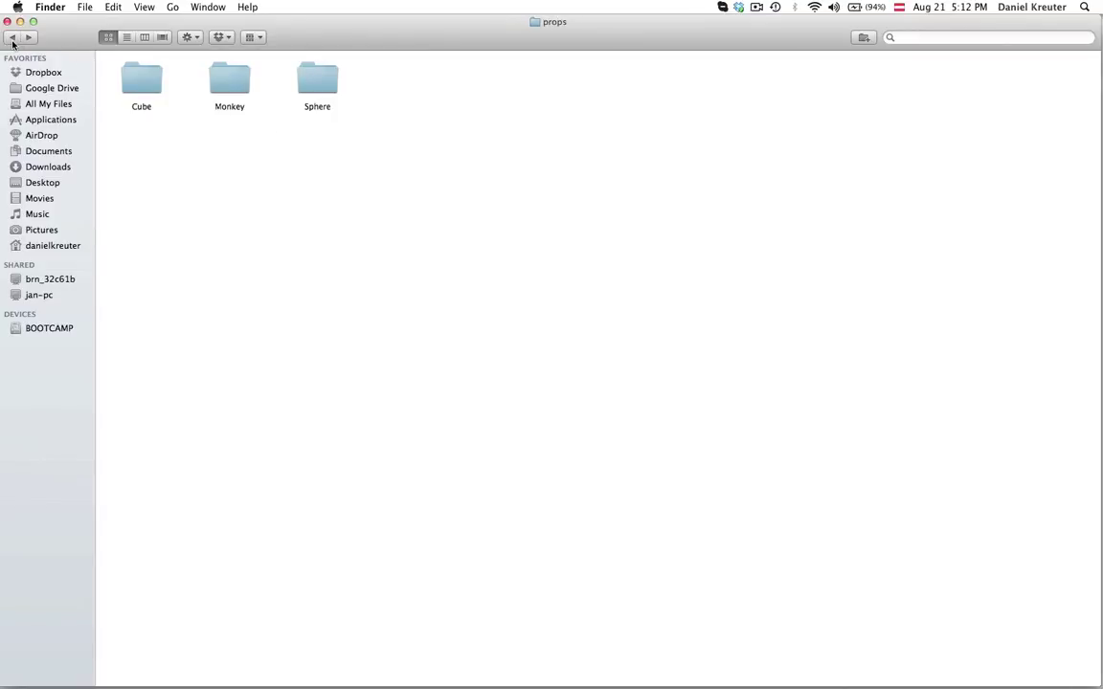
pyautogui.click(11, 39)
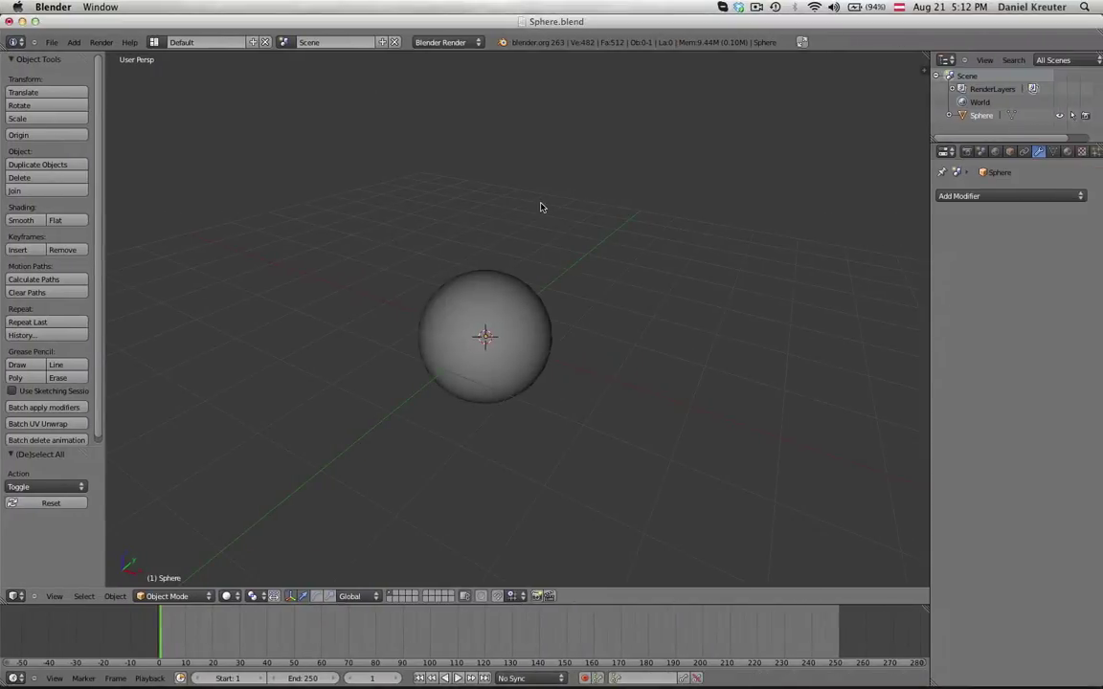
# Start a new file in Blender and delete all of the default scene's objects.
pyautogui.hotkey('ctrl', 'n')
pyautogui.click(541, 205)
pyautogui.press('a')
pyautogui.press('a')
pyautogui.press('x')
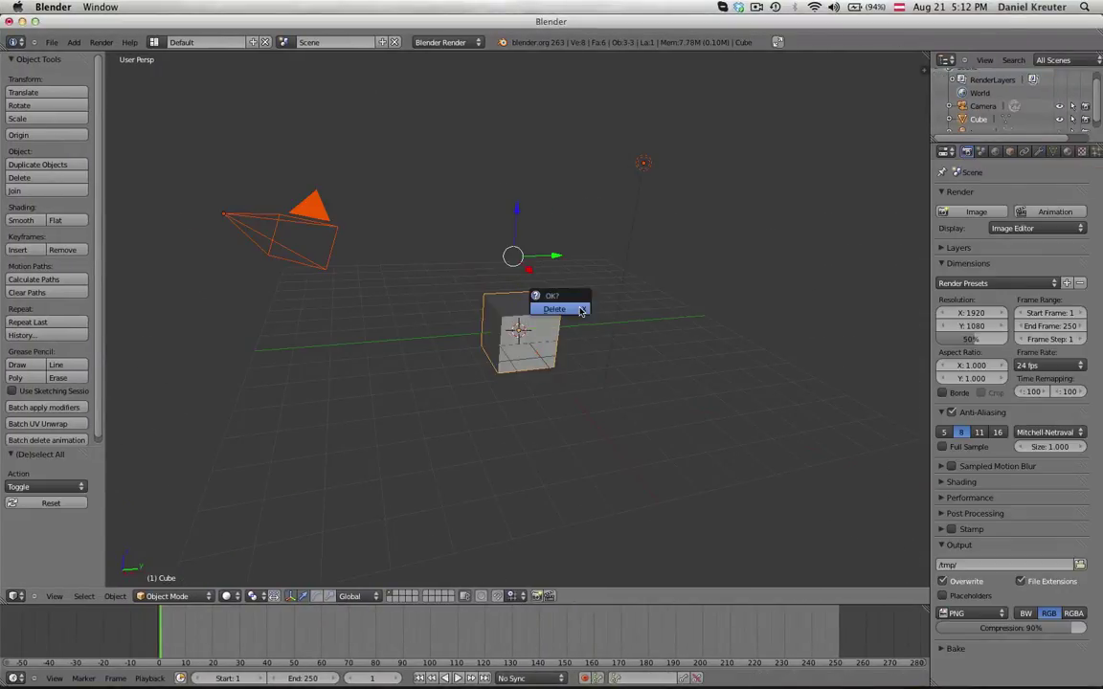
pyautogui.click(581, 310)
pyautogui.scroll(-2, 438, 293)
pyautogui.moveTo(439, 293); pyautogui.dragTo(396, 345, button='middle')
pyautogui.scroll(2, 382, 325)
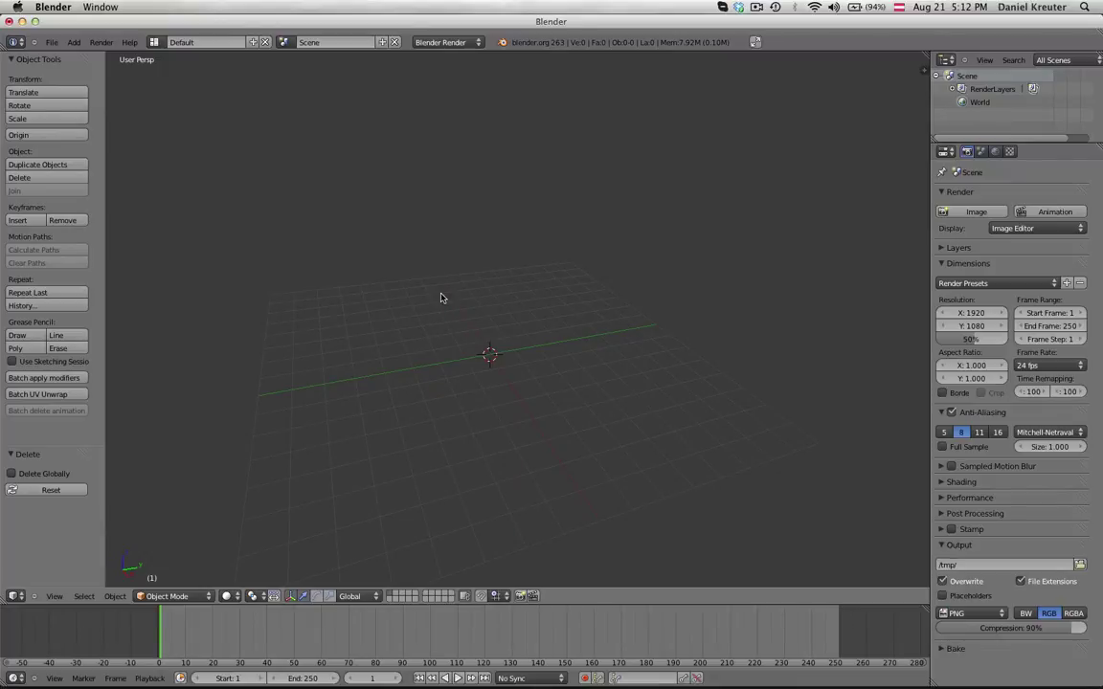
# Add a plane mesh at the origin and scale it by a factor of 5.
pyautogui.hotkey('shift', 'a')
pyautogui.moveTo(443, 295)
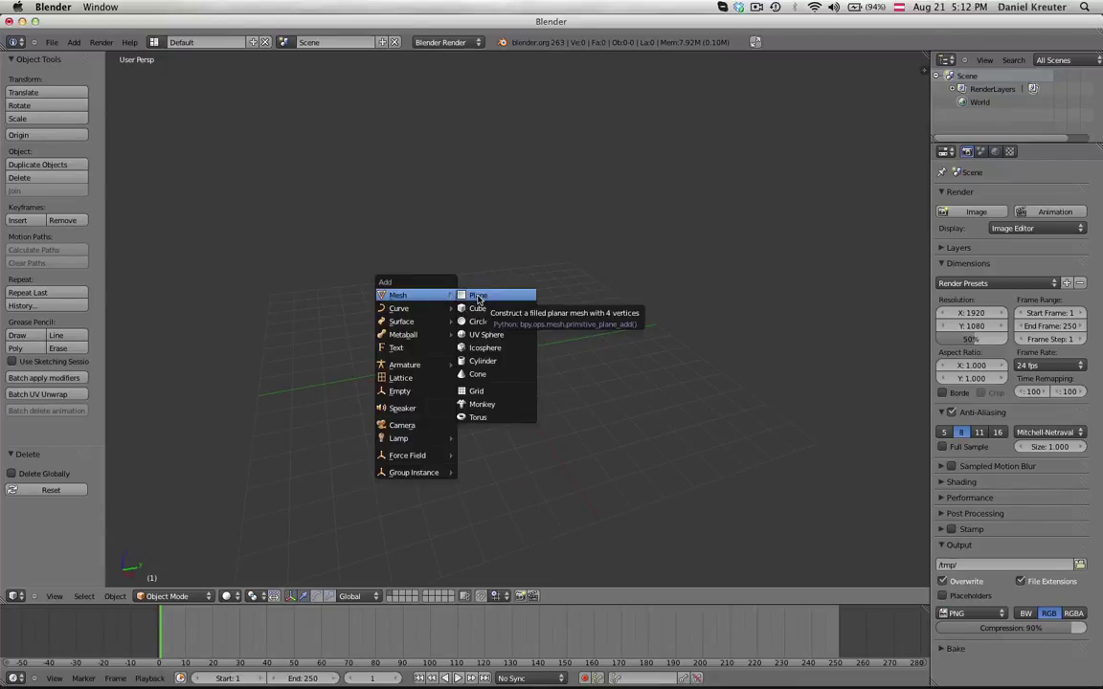
pyautogui.click(478, 298)
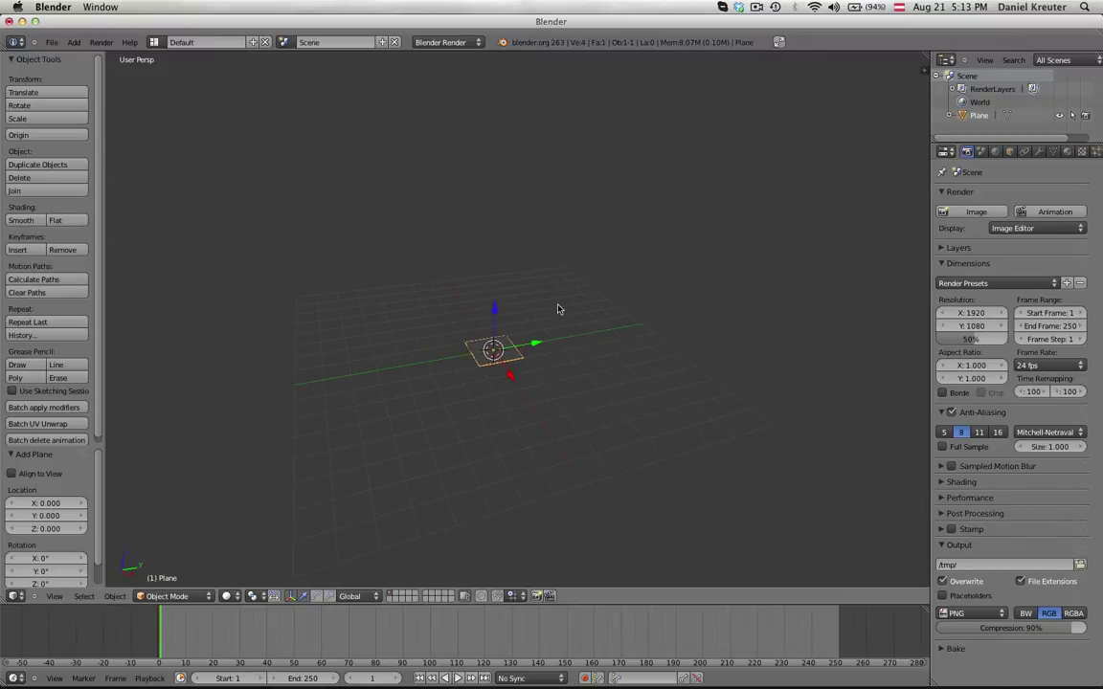
pyautogui.press('s')
pyautogui.press('5')
pyautogui.press('Return')
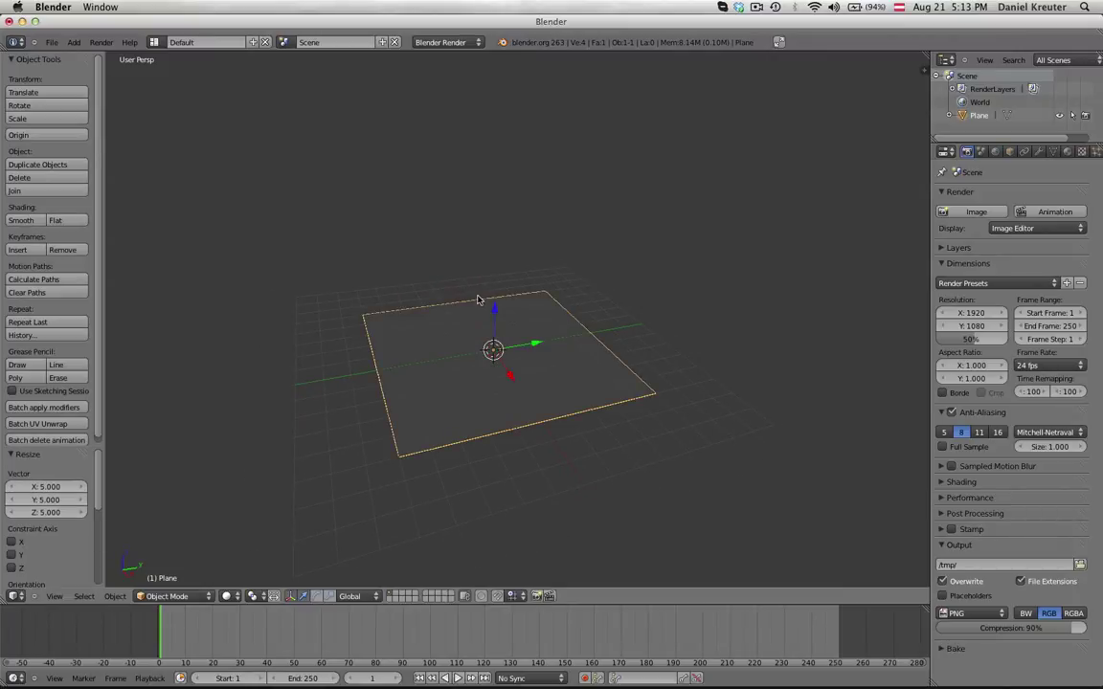
pyautogui.scroll(2, 387, 360)
pyautogui.scroll(-3, 404, 376)
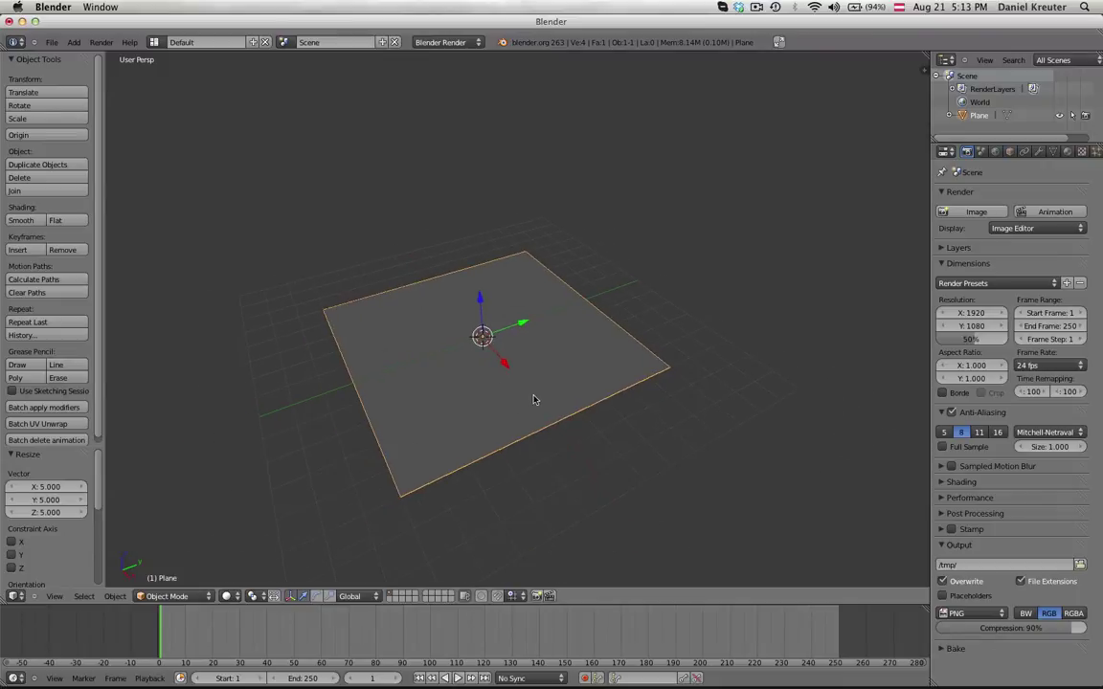
pyautogui.scroll(5, 408, 428)
pyautogui.scroll(-1, 406, 423)
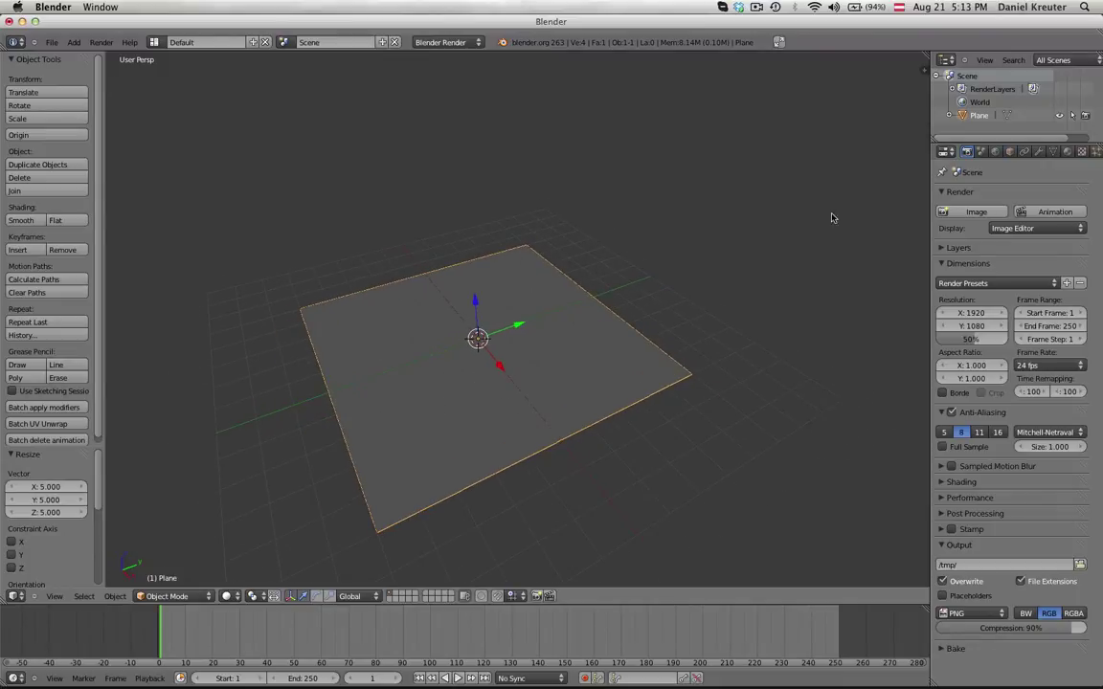
# Rename the plane object as Floor.
pyautogui.click(1010, 151)
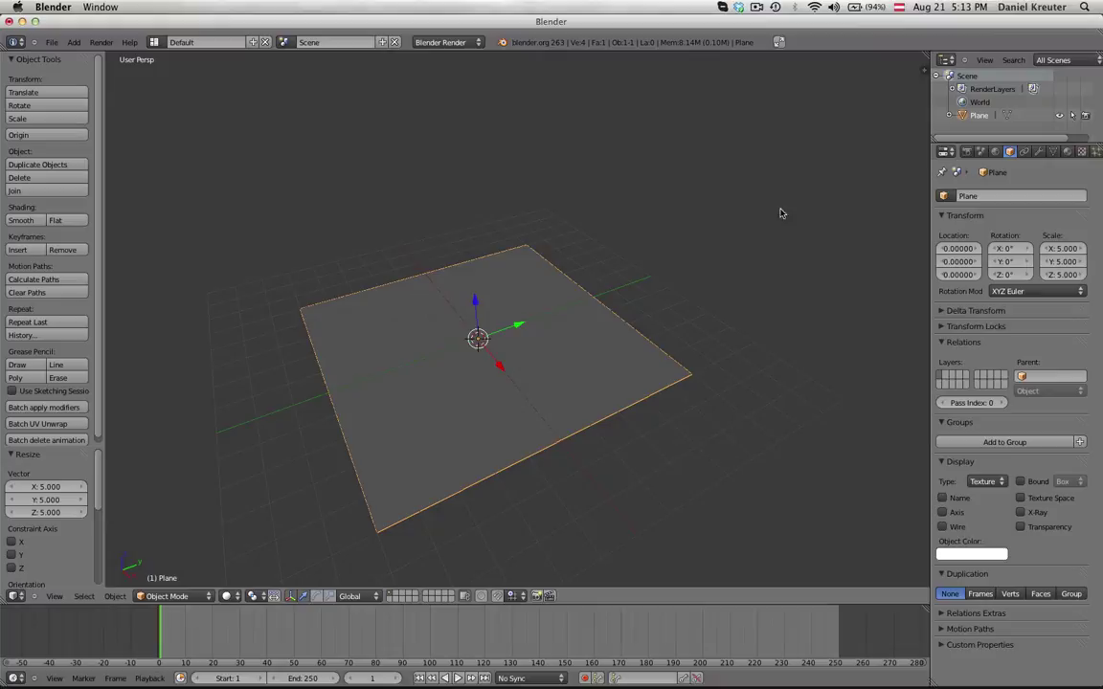
pyautogui.click(1002, 197)
pyautogui.write('F')
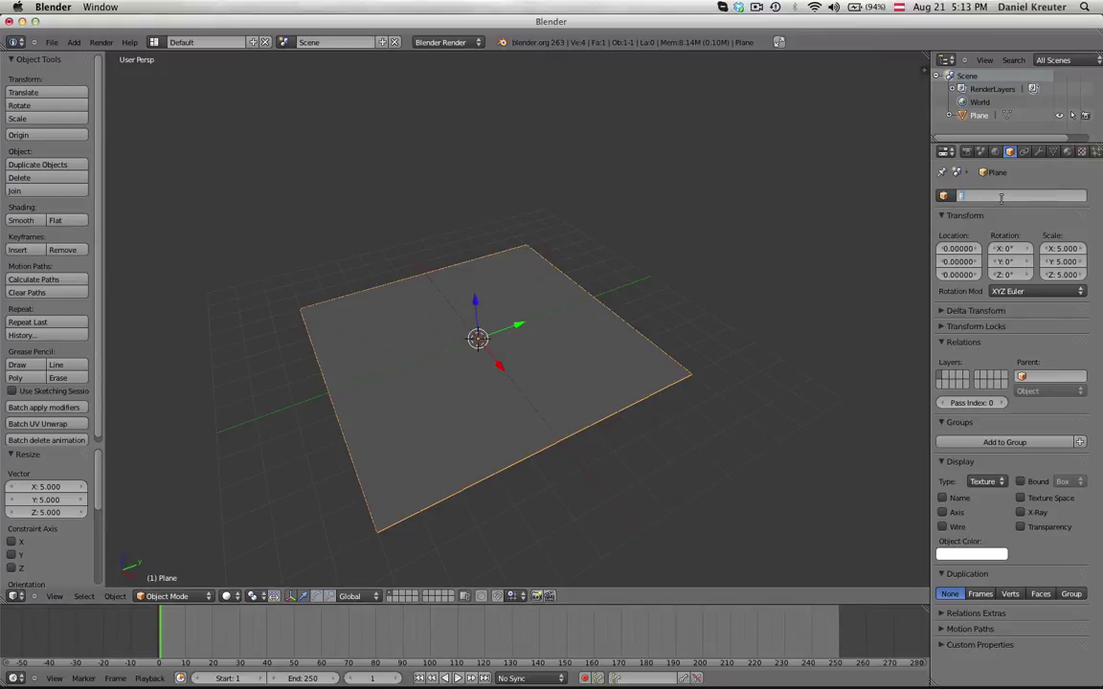
pyautogui.write('loor')
pyautogui.press('Return')
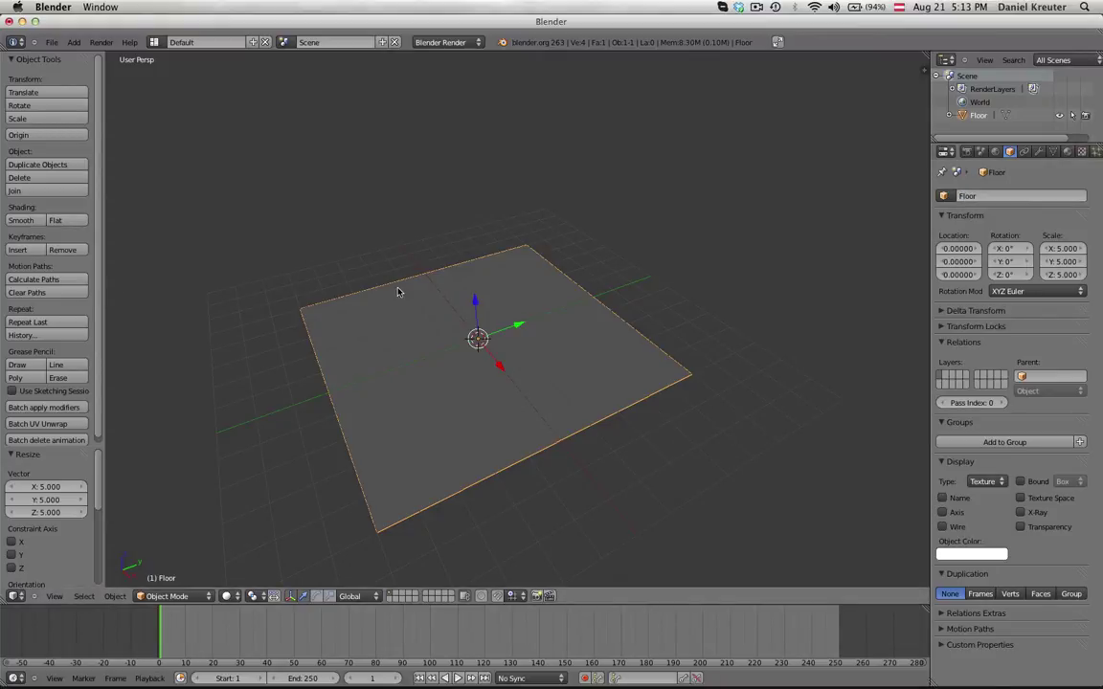
# Start linking from an external library file and browse to the project's Test/props folder.
pyautogui.keyDown('shift'); pyautogui.moveTo(398, 290); pyautogui.dragTo(404, 300, button='middle'); pyautogui.keyUp('shift')
pyautogui.scroll(-1, 435, 387)
pyautogui.moveTo(436, 386); pyautogui.dragTo(417, 331, button='middle')
pyautogui.press('a')
pyautogui.press('a')
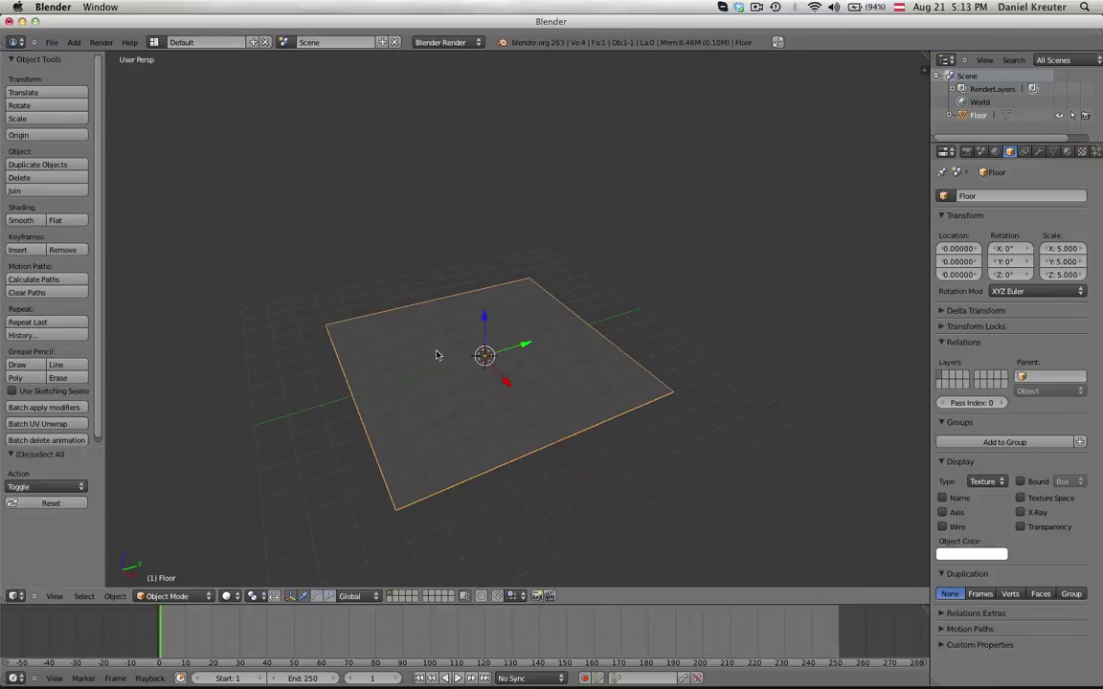
pyautogui.click(51, 42)
pyautogui.click(65, 212)
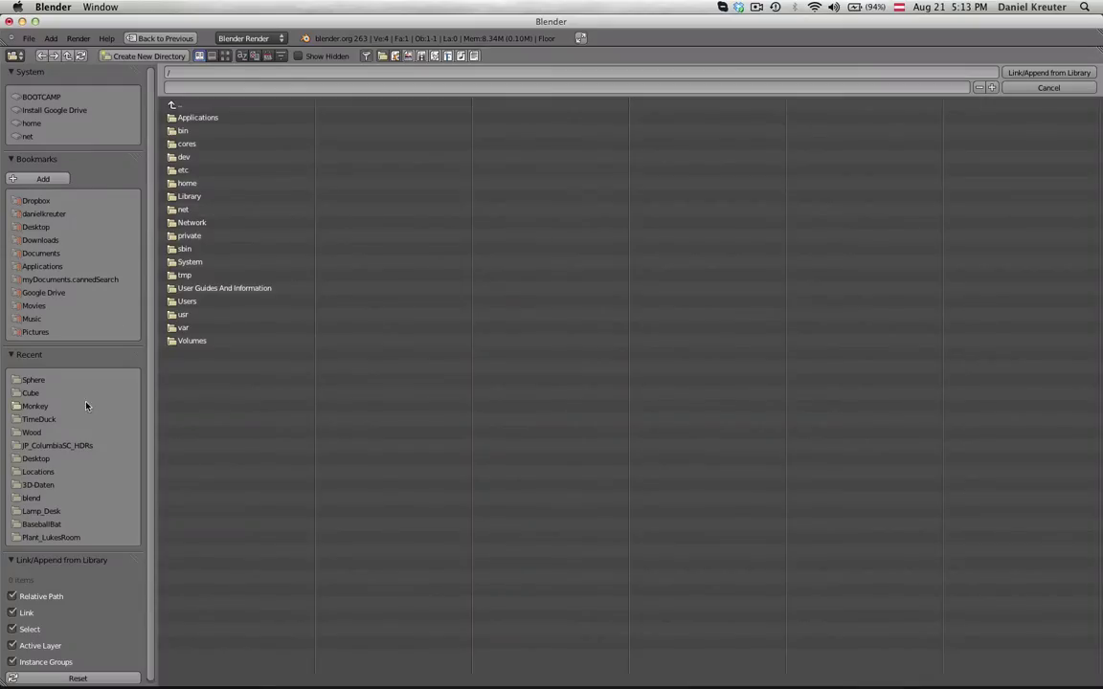
pyautogui.click(33, 380)
pyautogui.click(177, 104)
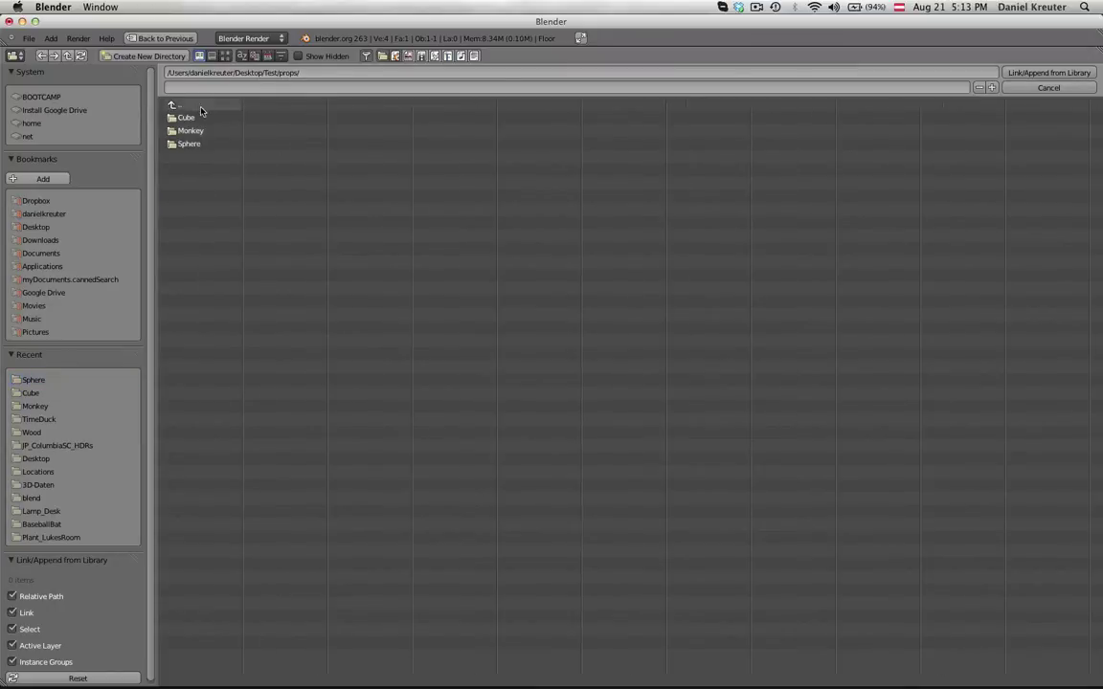
# Link the Monkey object from Monkey.blend in the Monkey prop folder into the scene.
pyautogui.click(199, 131)
pyautogui.click(198, 119)
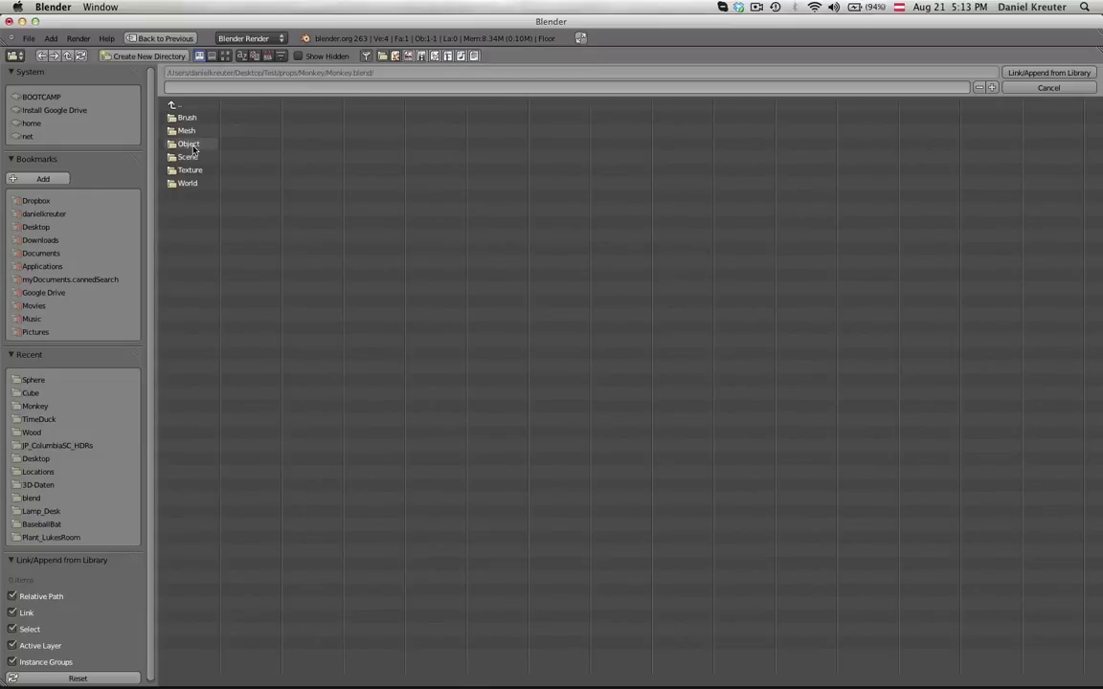
pyautogui.click(191, 144)
pyautogui.click(197, 117)
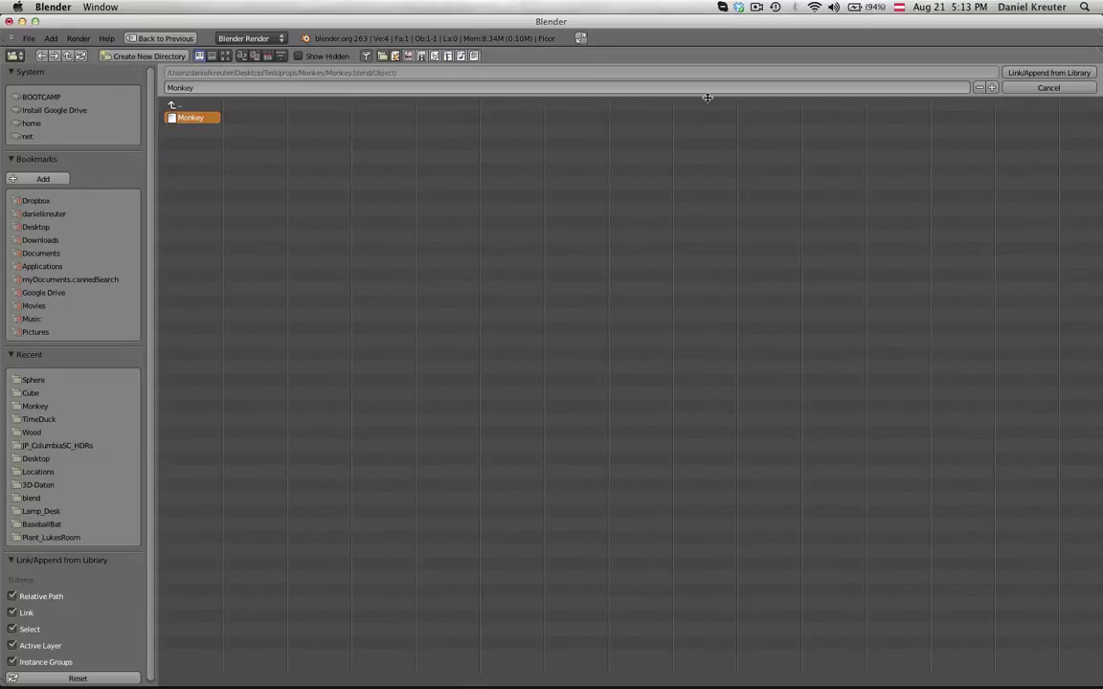
pyautogui.click(1049, 73)
# Try to move the linked Monkey object away from the origin.
pyautogui.scroll(5, 418, 362)
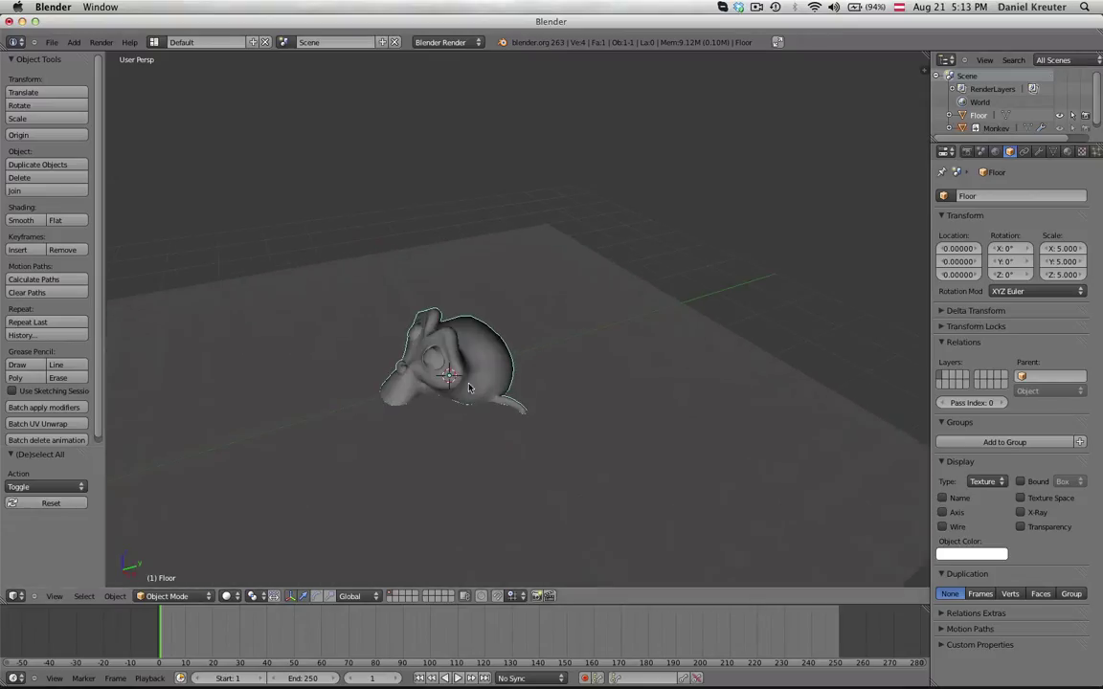
pyautogui.rightClick(410, 331)
pyautogui.press('g')
pyautogui.click(498, 310)
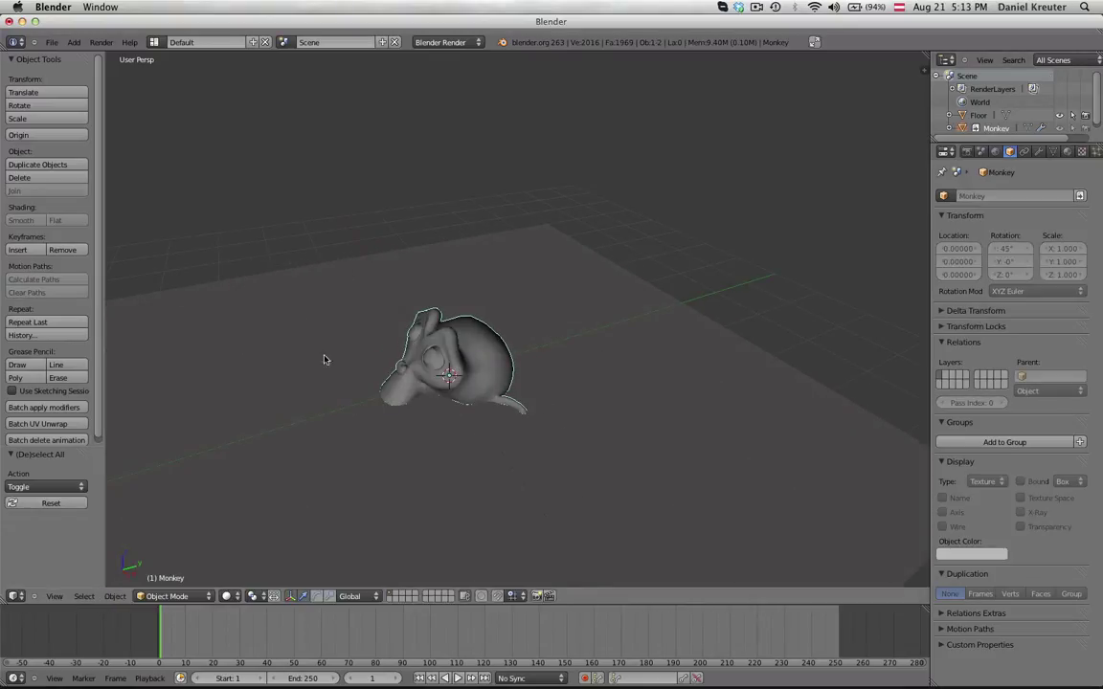
pyautogui.press('g')
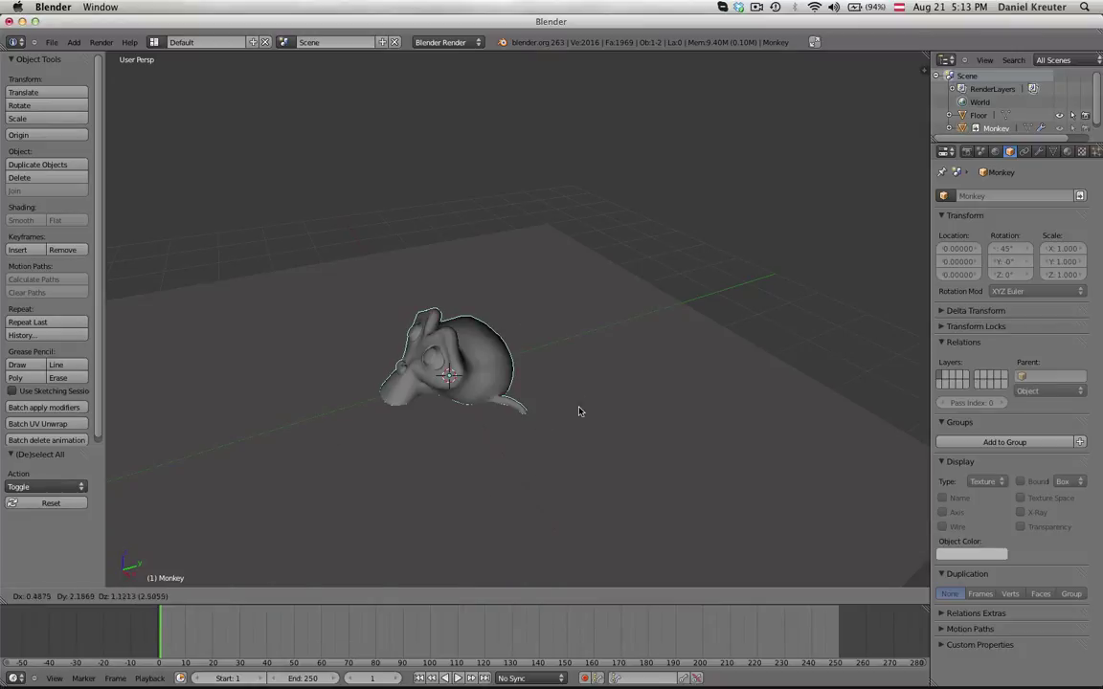
pyautogui.rightClick(579, 411)
pyautogui.scroll(-2, 467, 415)
pyautogui.keyDown('shift'); pyautogui.moveTo(467, 415); pyautogui.dragTo(490, 335, button='middle'); pyautogui.keyUp('shift')
pyautogui.scroll(-1, 490, 335)
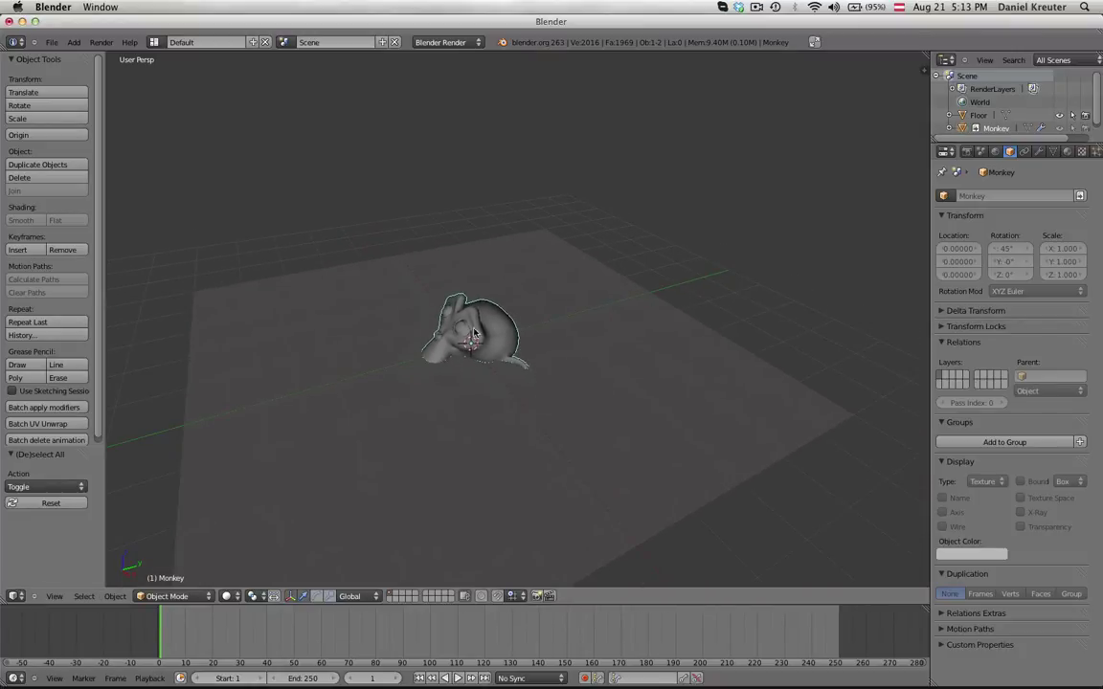
pyautogui.rightClick(481, 335)
pyautogui.rightClick(473, 329)
pyautogui.scroll(2, 431, 338)
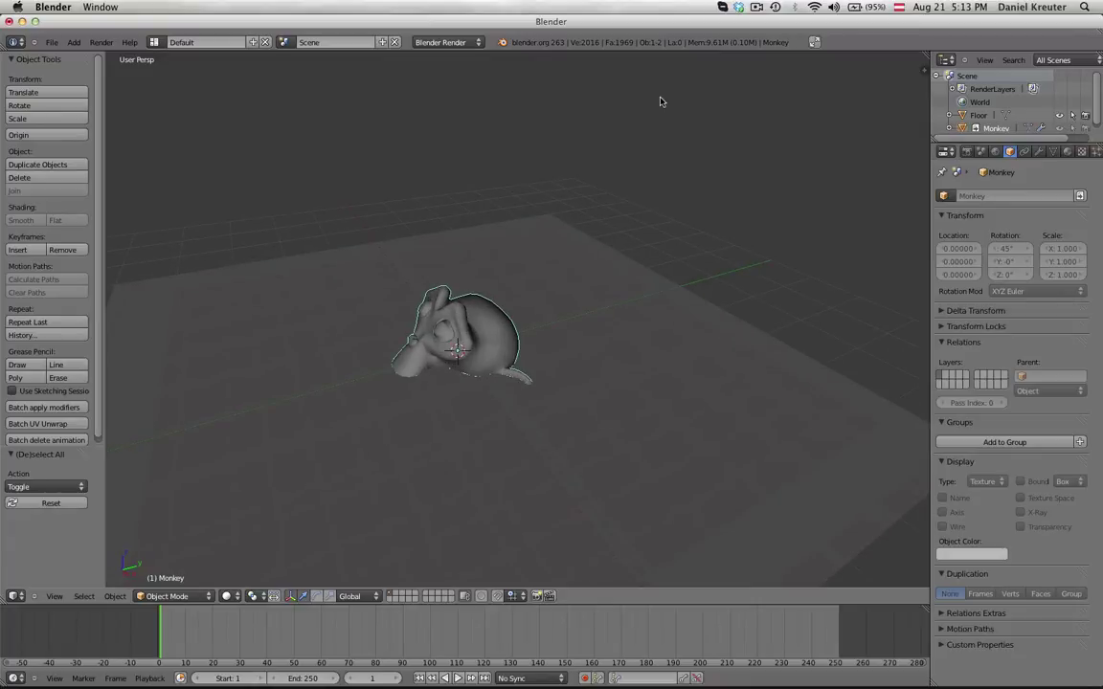
# Make a proxy of the linked Monkey object.
pyautogui.click(756, 7)
pyautogui.click(761, 50)
pyautogui.rightClick(400, 285)
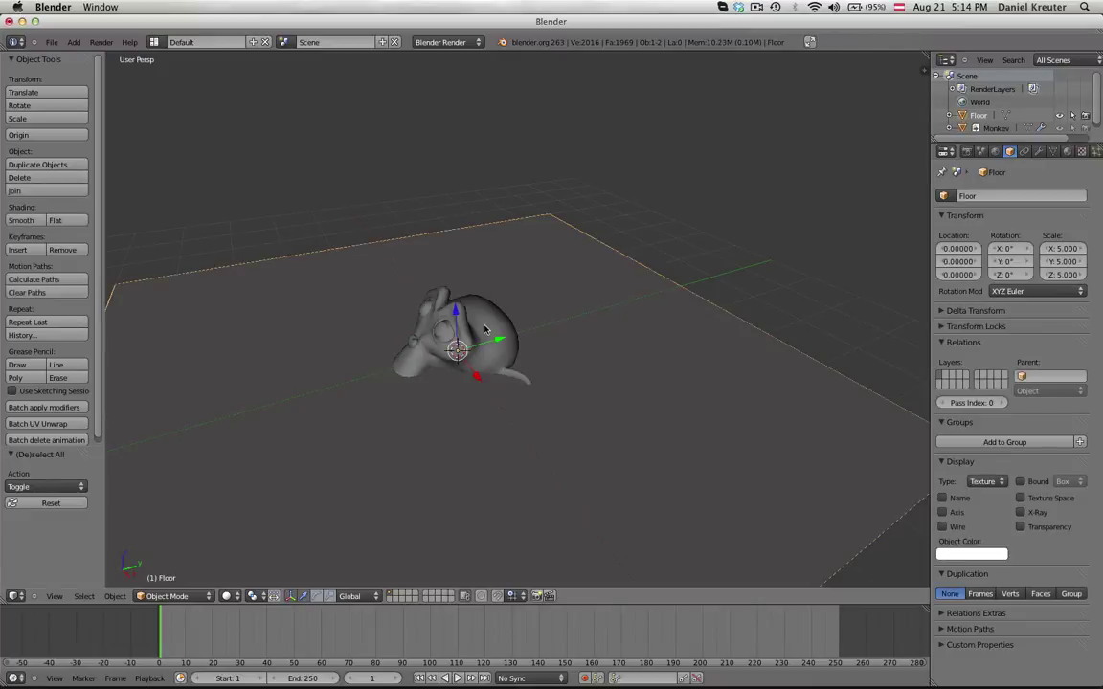
pyautogui.rightClick(484, 330)
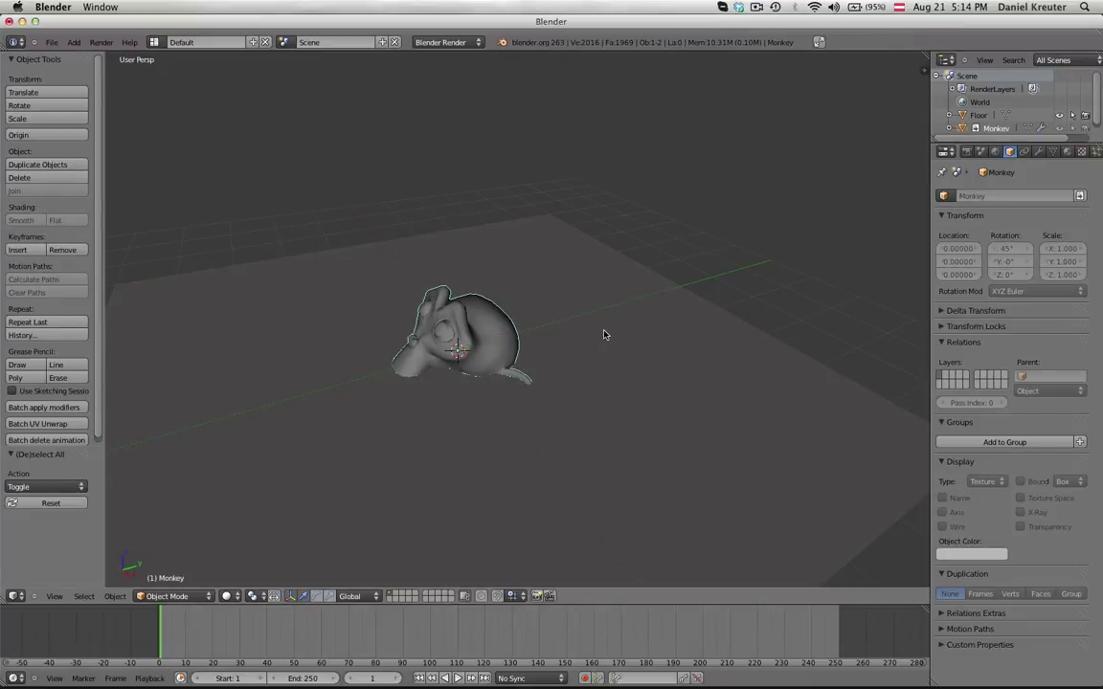
pyautogui.hotkey('ctrl', 'alt', 'p')
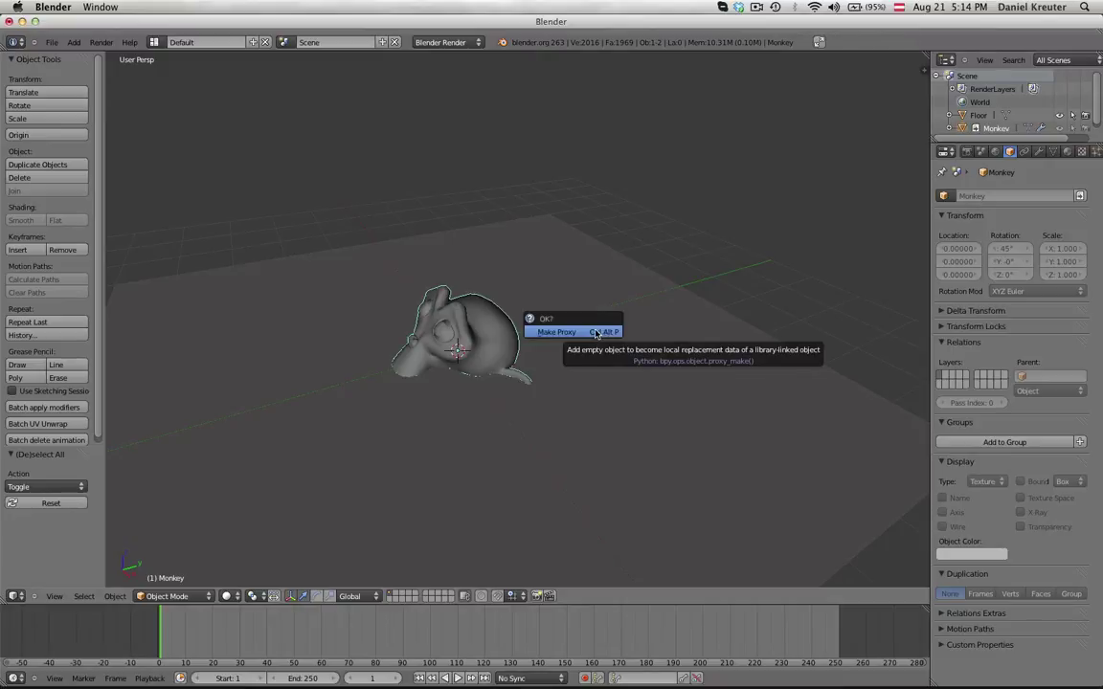
pyautogui.click(593, 333)
# Add a Subdivision Surface modifier to the monkey proxy.
pyautogui.moveTo(445, 345)
pyautogui.mouseDown(button='middle')
pyautogui.moveTo(452, 364)
pyautogui.moveTo(439, 337)
pyautogui.mouseUp(button='middle')
pyautogui.press('KP_Decimal')
pyautogui.moveTo(458, 448); pyautogui.dragTo(617, 375, button='middle')
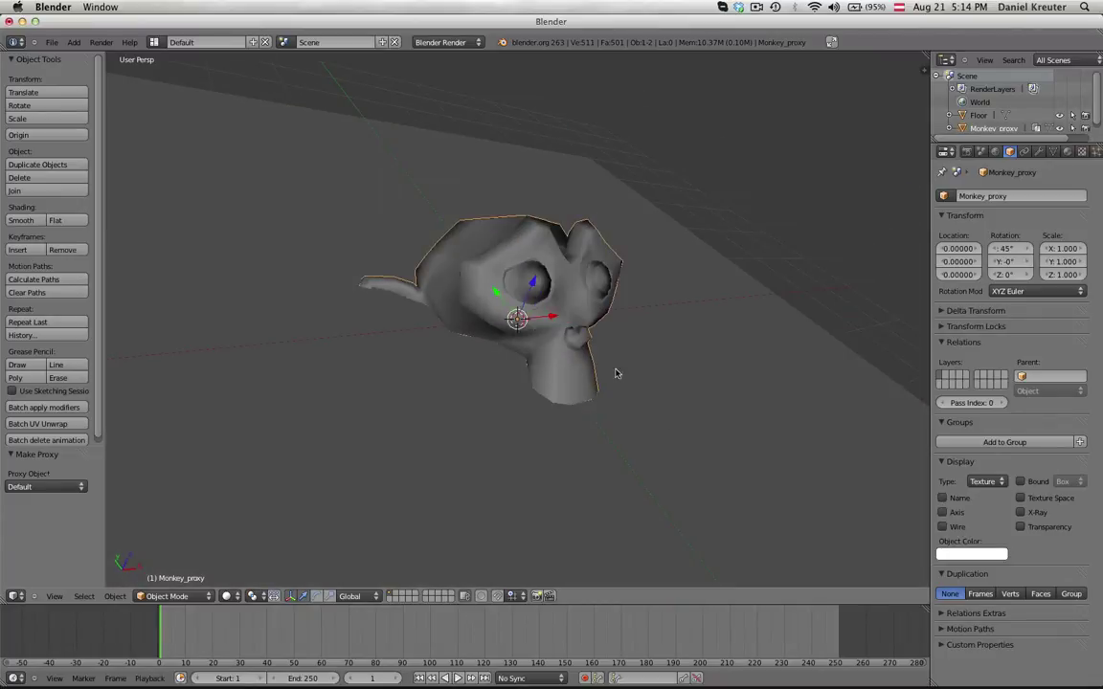
pyautogui.press('a')
pyautogui.press('a')
pyautogui.scroll(-2, 667, 486)
pyautogui.moveTo(668, 486); pyautogui.dragTo(562, 433, button='middle')
pyautogui.click(1038, 151)
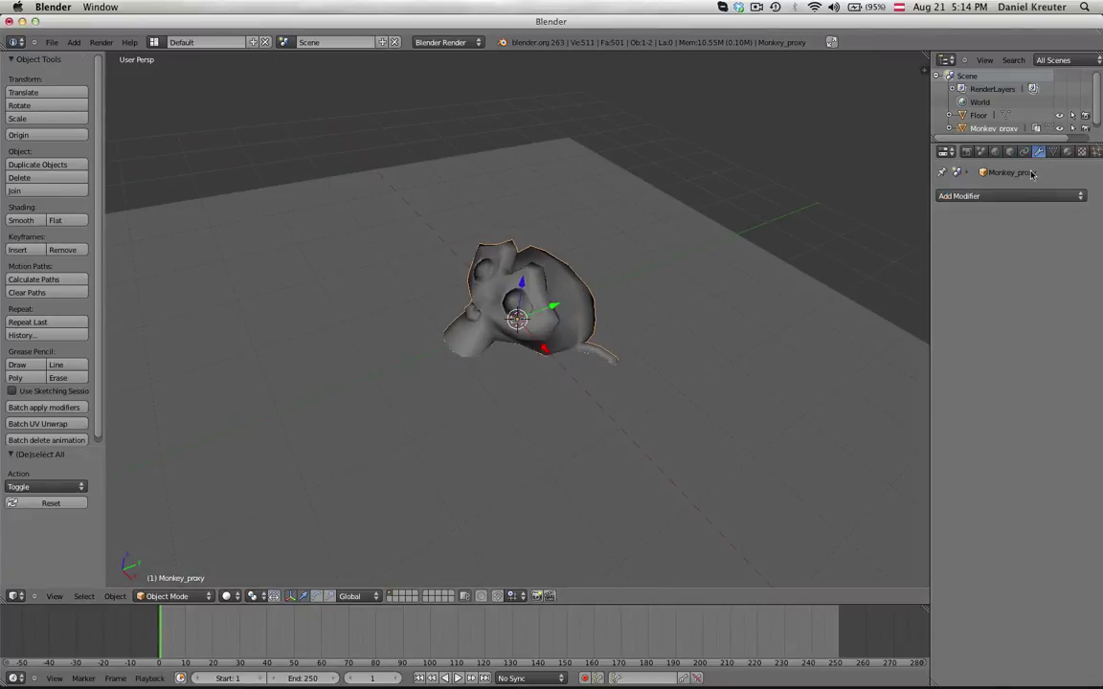
pyautogui.click(1001, 195)
pyautogui.click(841, 397)
# Look up which existing materials are available for the monkey proxy.
pyautogui.moveTo(558, 370); pyautogui.dragTo(560, 346, button='middle')
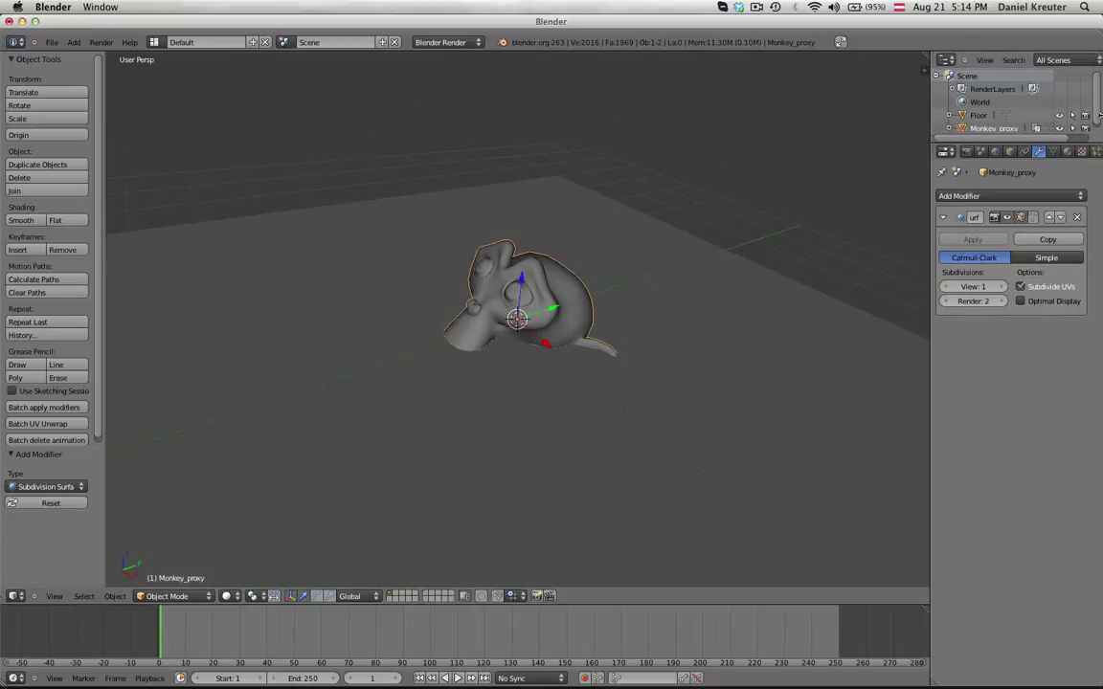
pyautogui.click(1066, 151)
pyautogui.click(945, 239)
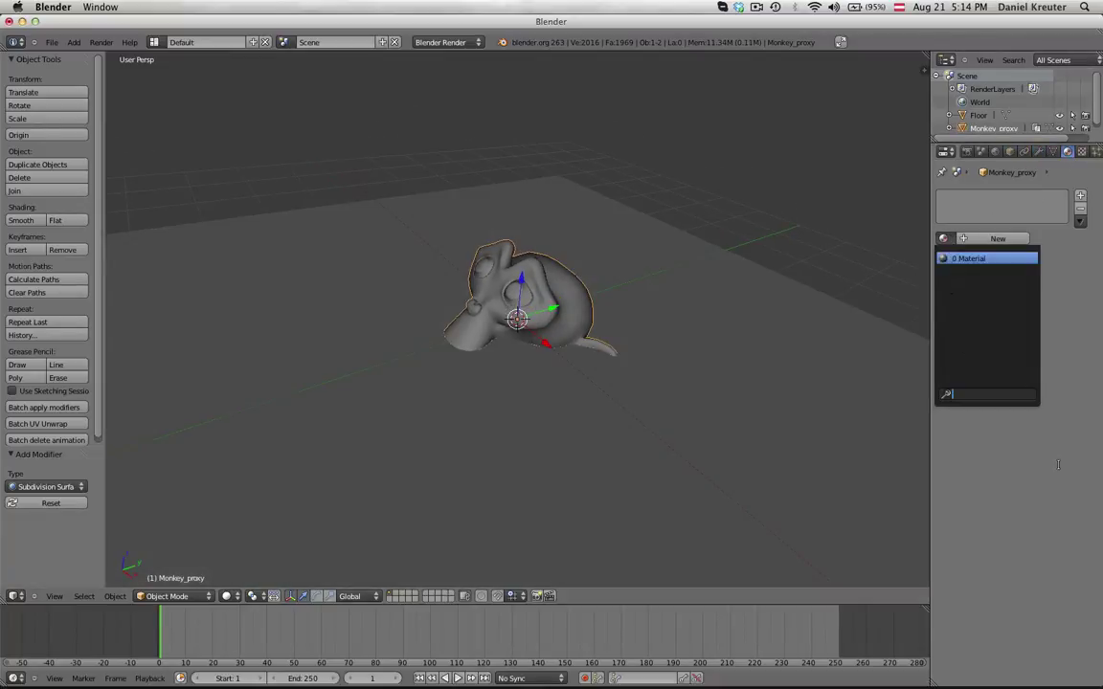
# In the right side view, raise the monkey proxy about 1.9 units along the Z axis.
pyautogui.moveTo(517, 357); pyautogui.dragTo(445, 258, button='middle')
pyautogui.press('KP_3')
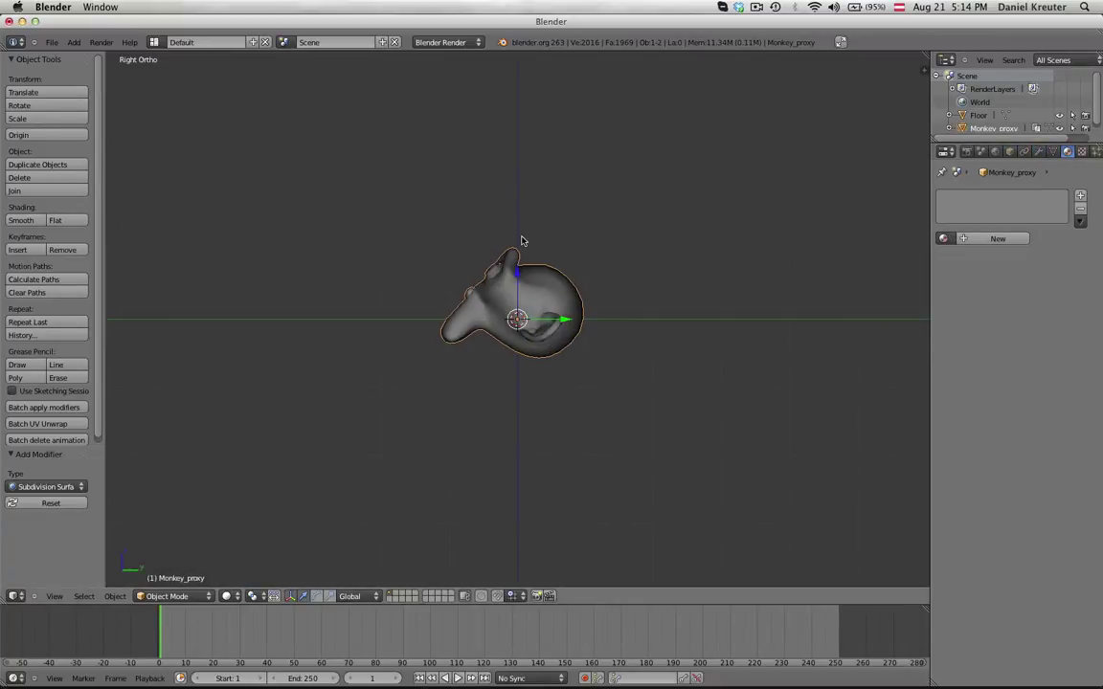
pyautogui.keyDown('shift'); pyautogui.moveTo(522, 240); pyautogui.dragTo(513, 326, button='middle'); pyautogui.keyUp('shift')
pyautogui.moveTo(509, 311); pyautogui.dragTo(514, 167)
pyautogui.rightClick(514, 167)
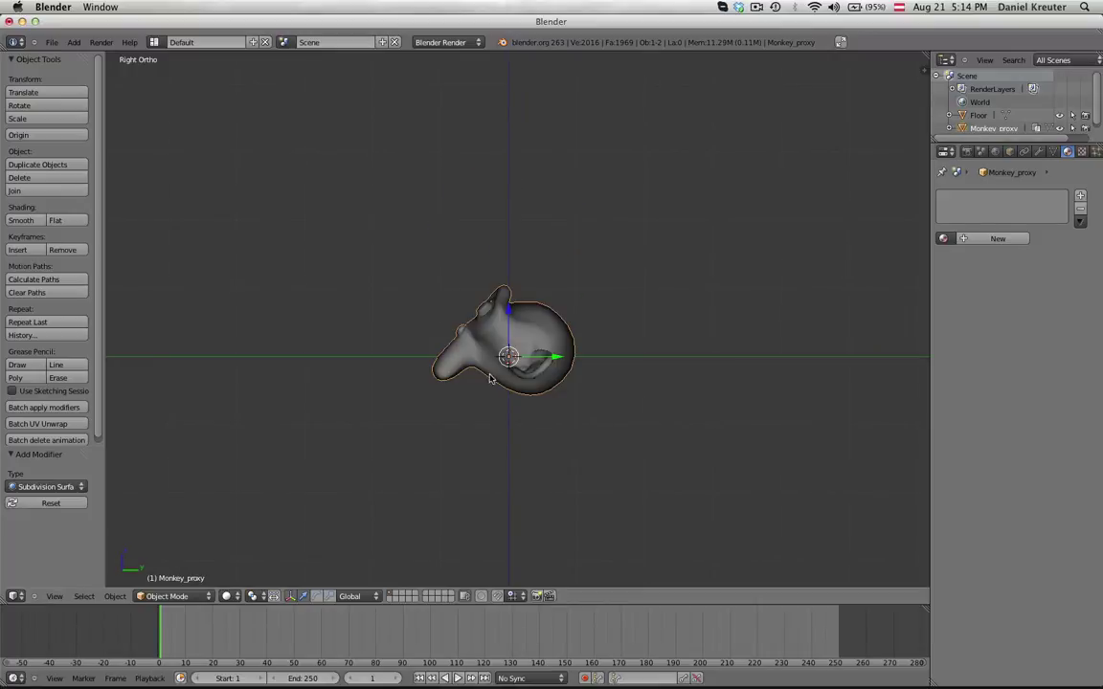
pyautogui.press('g')
pyautogui.press('z')
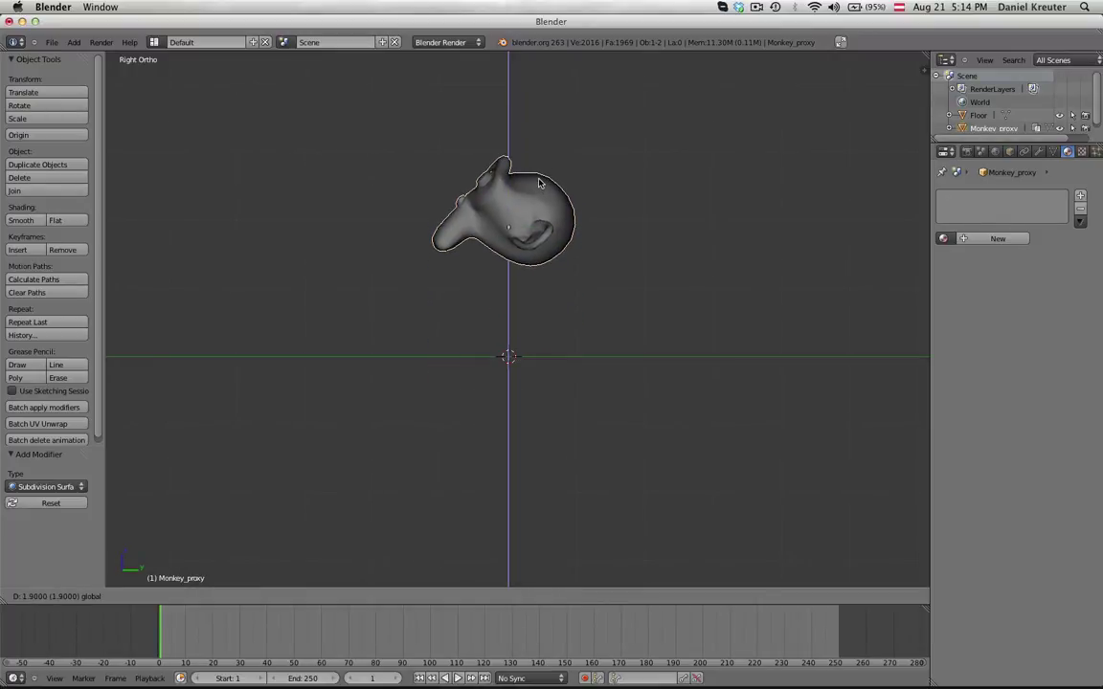
pyautogui.click(544, 172)
pyautogui.keyDown('ctrl'); pyautogui.moveTo(510, 167); pyautogui.dragTo(509, 169); pyautogui.keyUp('ctrl')
# In top view, duplicate the monkey proxy, offset the copy by -1.9 on X and -1 on Y, and rotate it about 58 degrees inward.
pyautogui.moveTo(513, 173); pyautogui.dragTo(650, 314, button='middle')
pyautogui.scroll(-1, 650, 314)
pyautogui.press('a')
pyautogui.press('a')
pyautogui.press('KP_7')
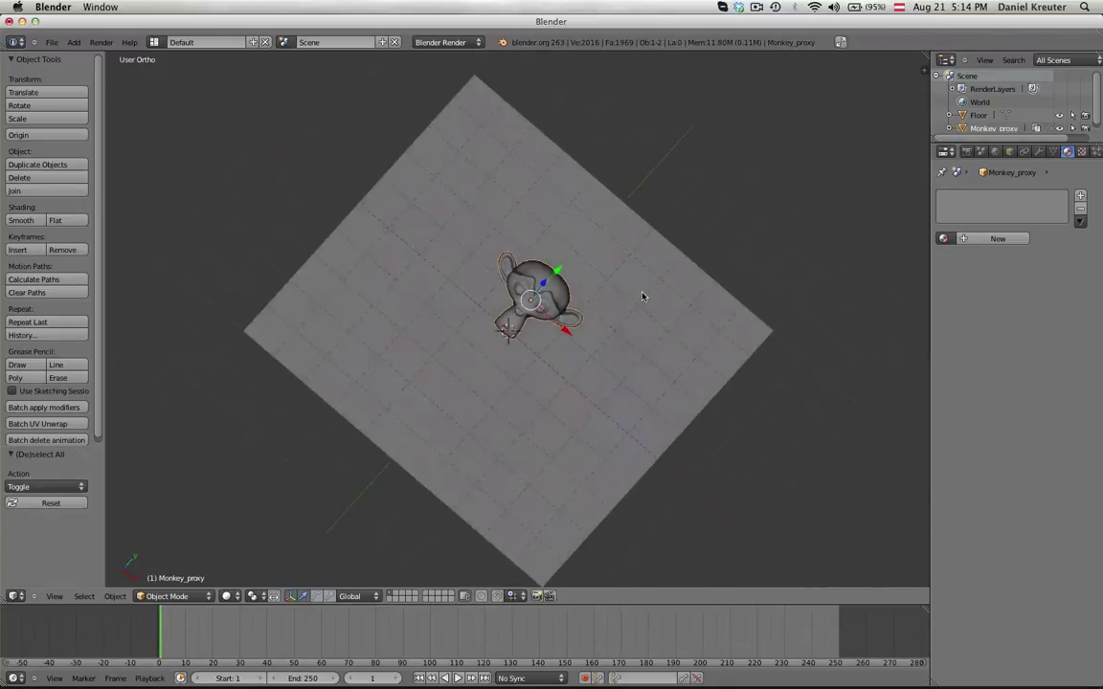
pyautogui.hotkey('shift', 'd')
pyautogui.press('g')
pyautogui.click(527, 389)
pyautogui.press('r')
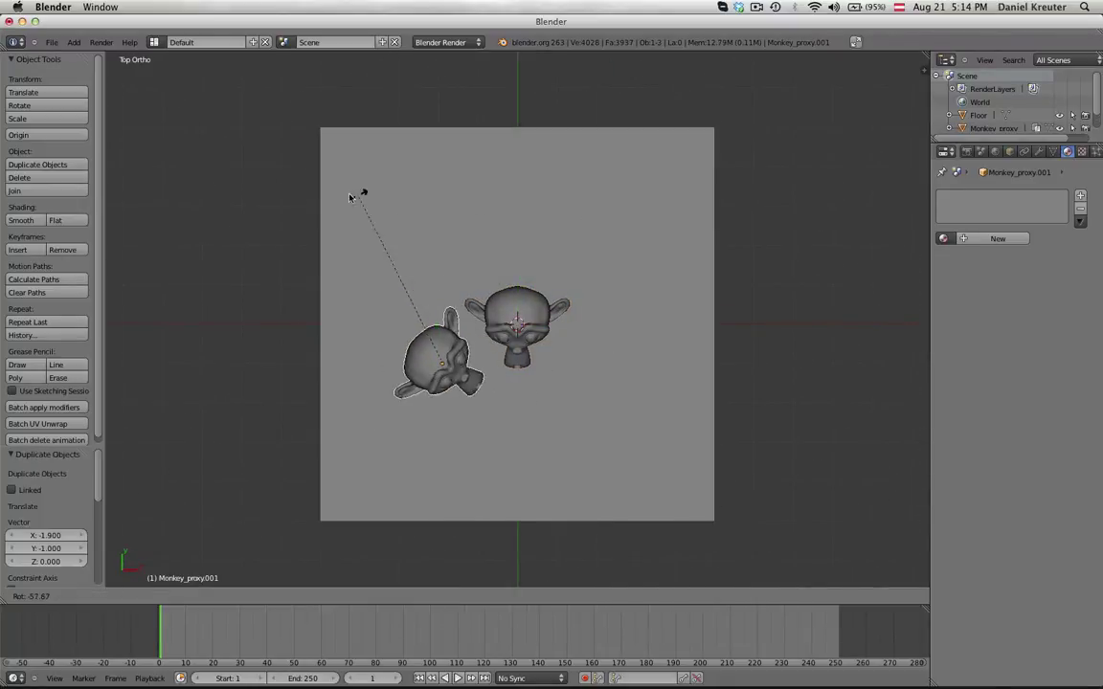
pyautogui.click(365, 226)
# Duplicate the rotated monkey to the opposite side, offset by 4.6 on X and 0.3 on Y, and turn it inward.
pyautogui.hotkey('shift', 'd')
pyautogui.click(561, 219)
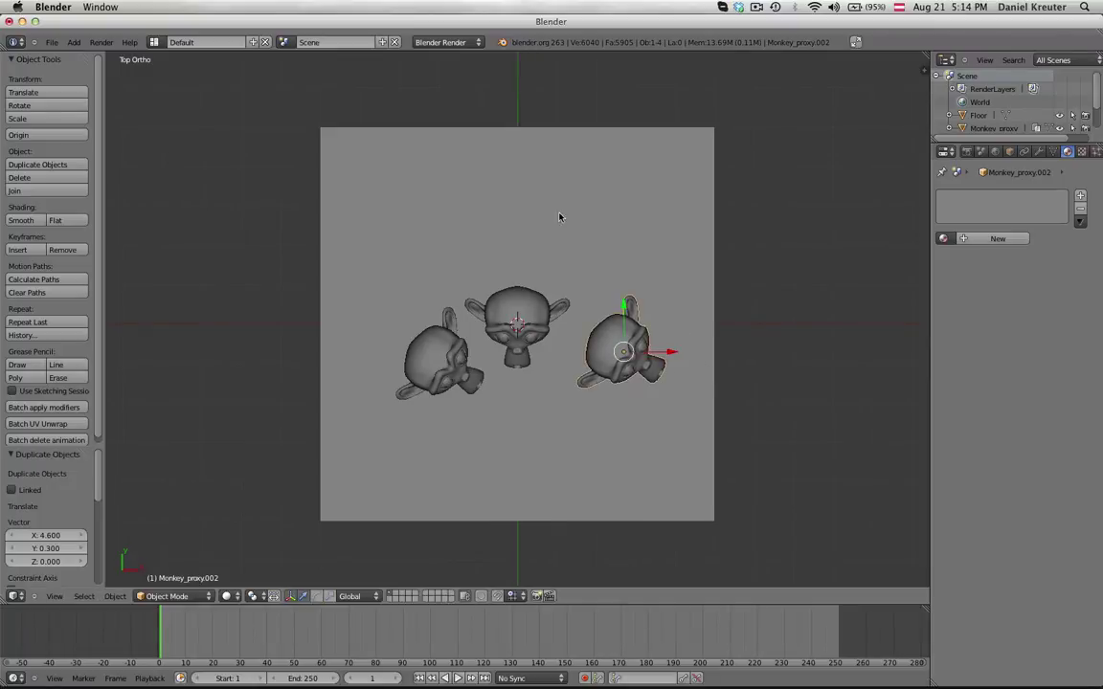
pyautogui.press('r')
pyautogui.click(717, 341)
pyautogui.hotkey('ctrl', 'g')
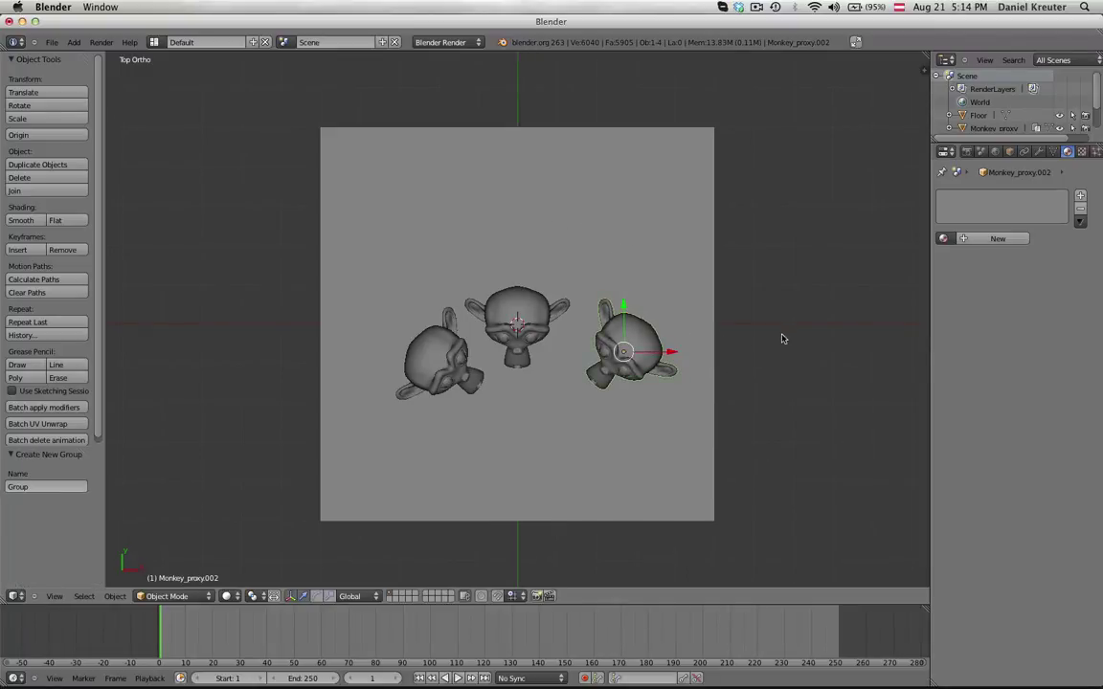
pyautogui.press('a')
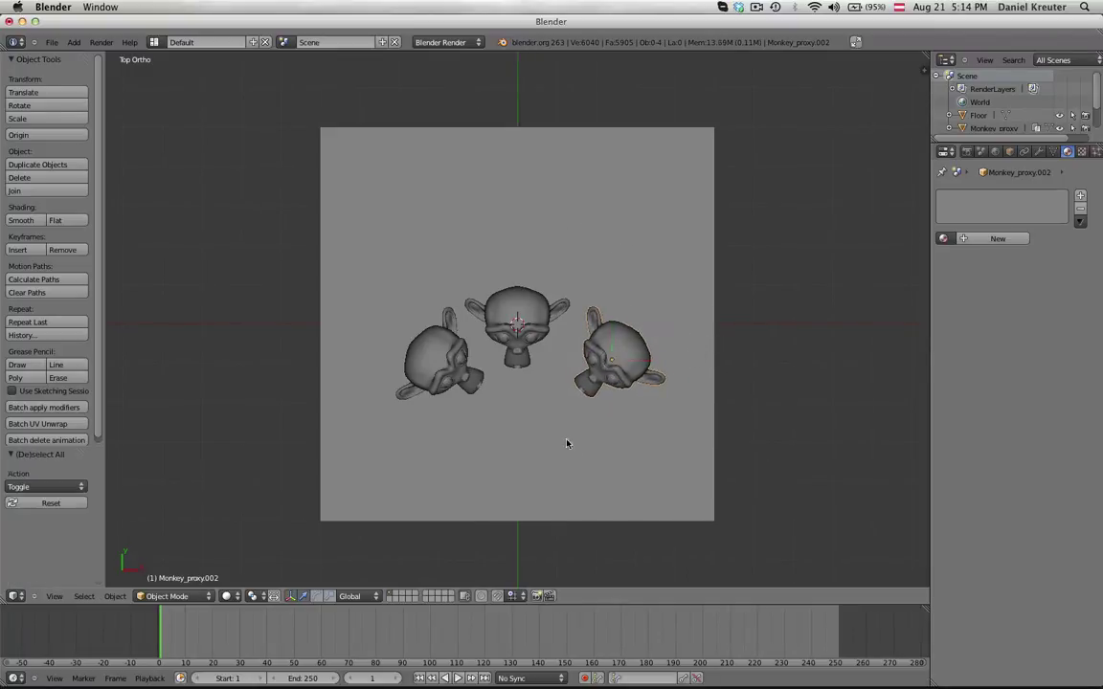
# Save the file as Scene01.blend in the project's sets folder.
pyautogui.moveTo(566, 444); pyautogui.dragTo(657, 354, button='middle')
pyautogui.hotkey('ctrl', 's')
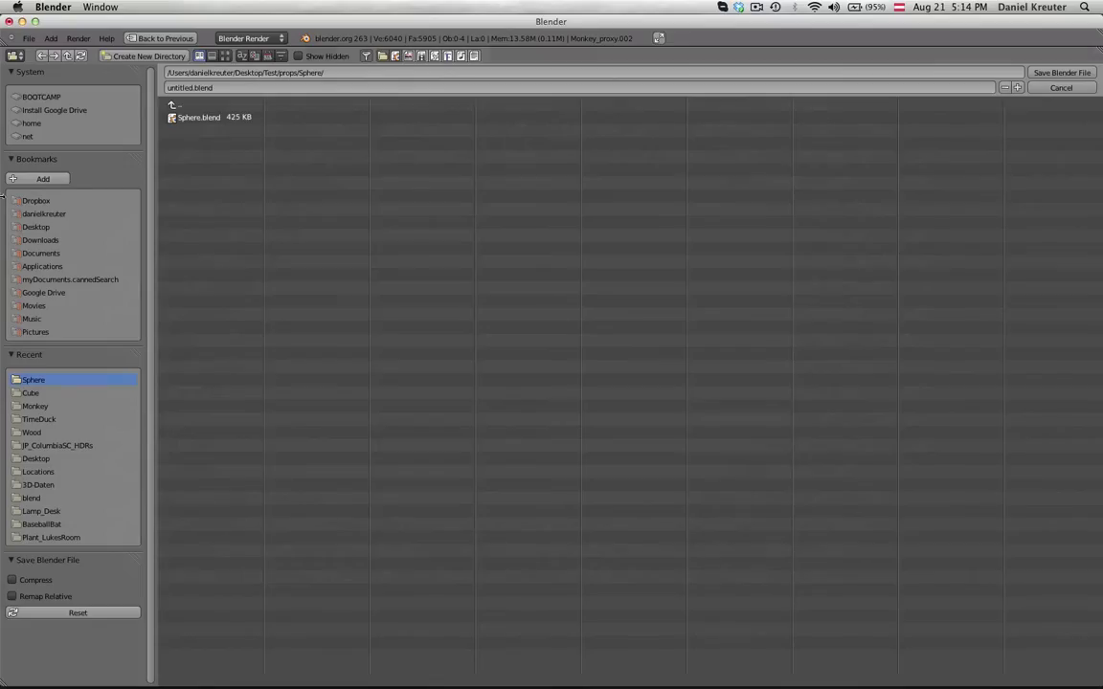
pyautogui.click(201, 107)
pyautogui.click(201, 107)
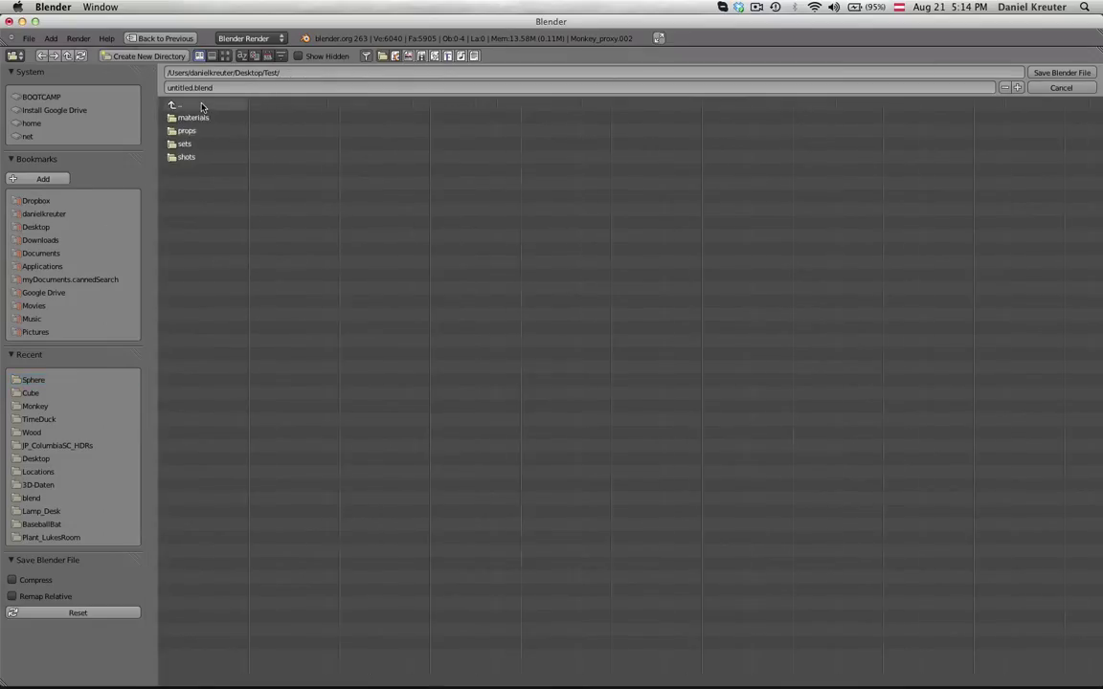
pyautogui.click(192, 143)
pyautogui.click(189, 87)
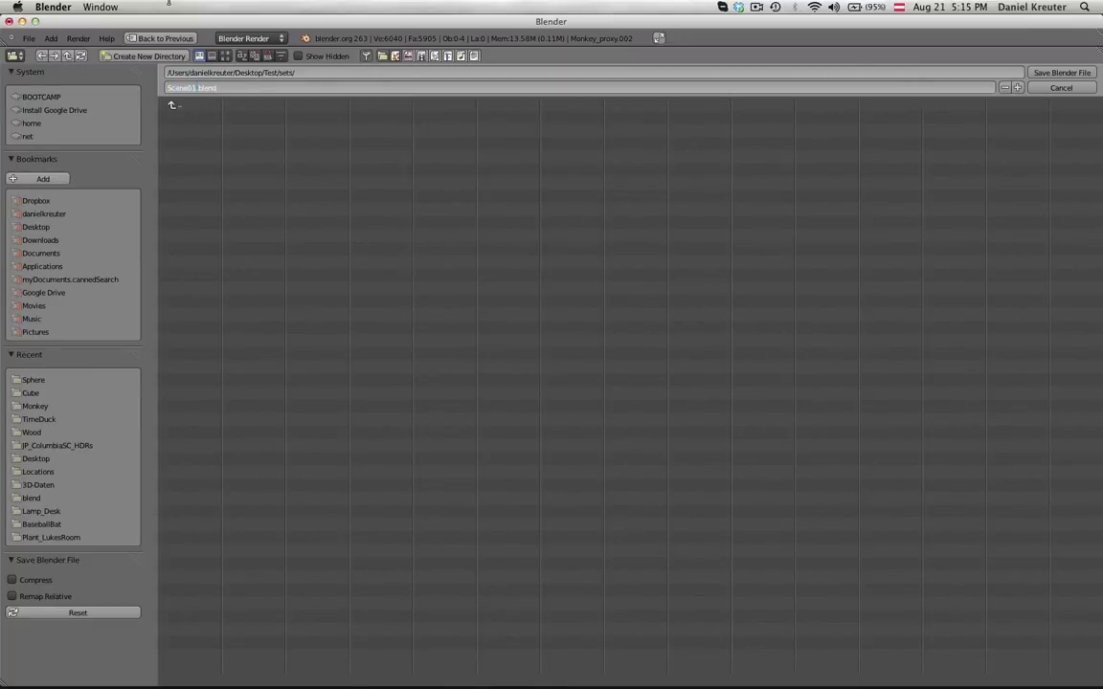
pyautogui.click(1053, 73)
# Examine the arrangement of the three monkey proxies on the floor, with the original middle one selected.
pyautogui.scroll(2, 536, 339)
pyautogui.moveTo(516, 370); pyautogui.dragTo(542, 430, button='middle')
pyautogui.rightClick(492, 330)
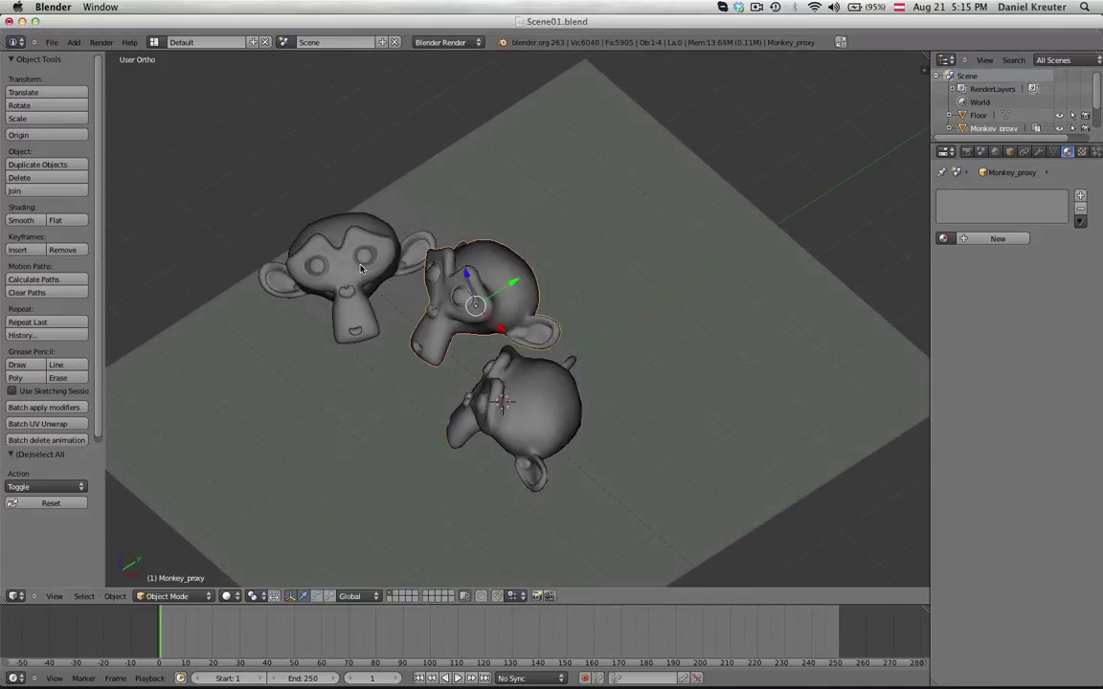
pyautogui.scroll(3, 431, 407)
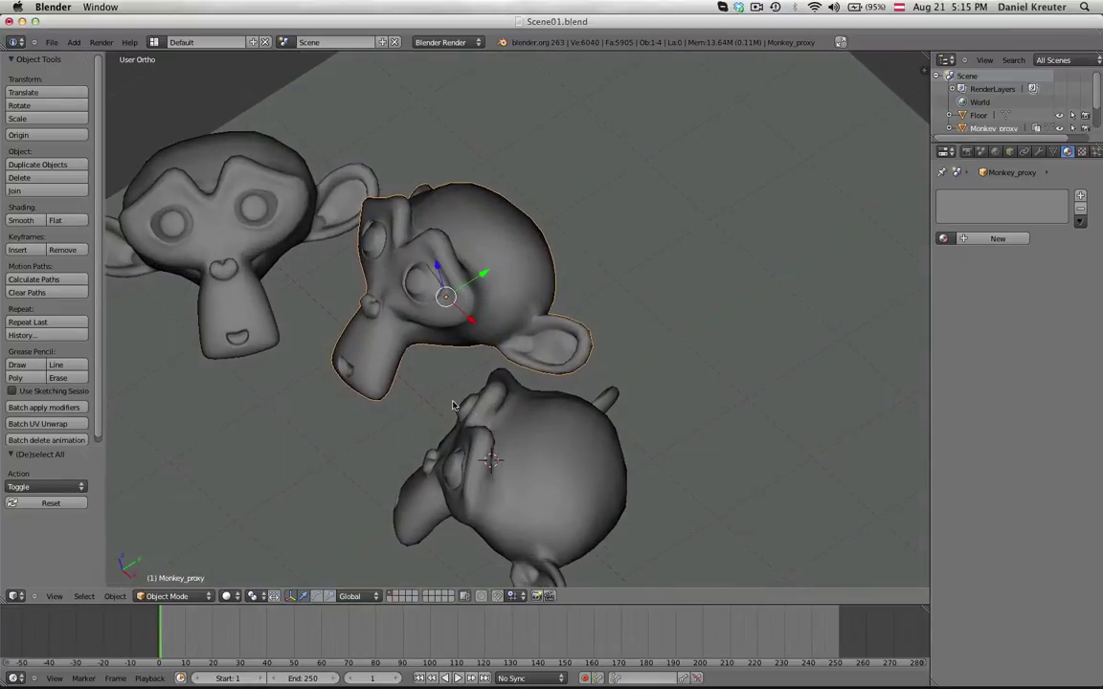
pyautogui.keyDown('shift'); pyautogui.moveTo(500, 234); pyautogui.dragTo(523, 308, button='middle'); pyautogui.keyUp('shift')
pyautogui.scroll(-2, 526, 321)
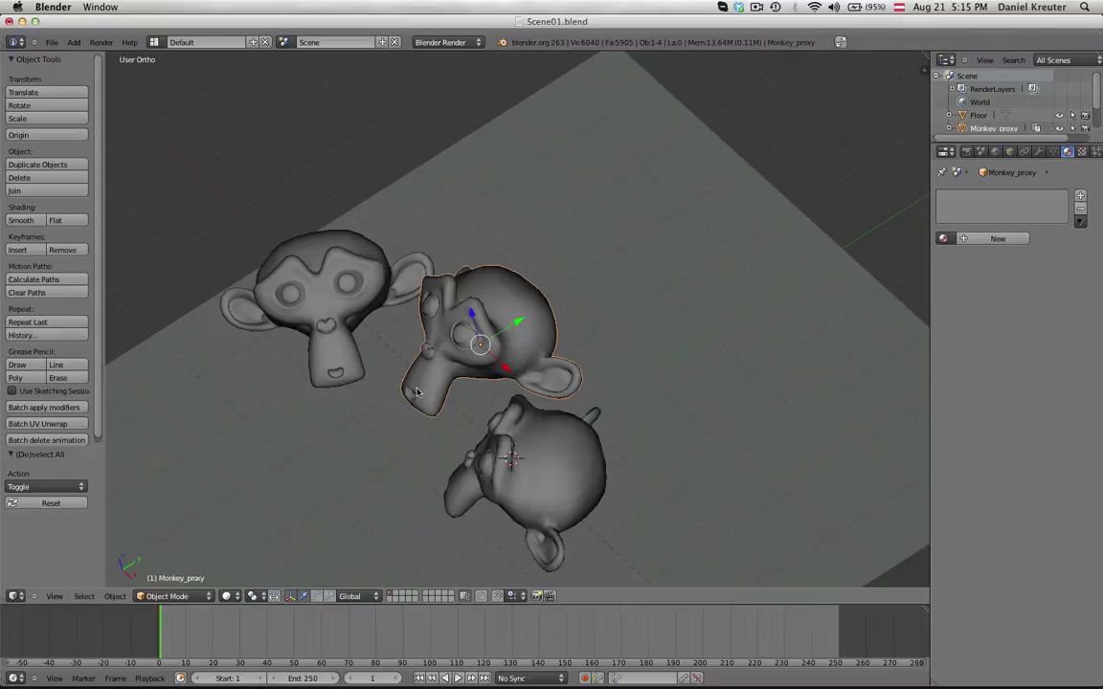
pyautogui.scroll(-3, 496, 248)
pyautogui.moveTo(548, 275); pyautogui.dragTo(522, 294, button='middle')
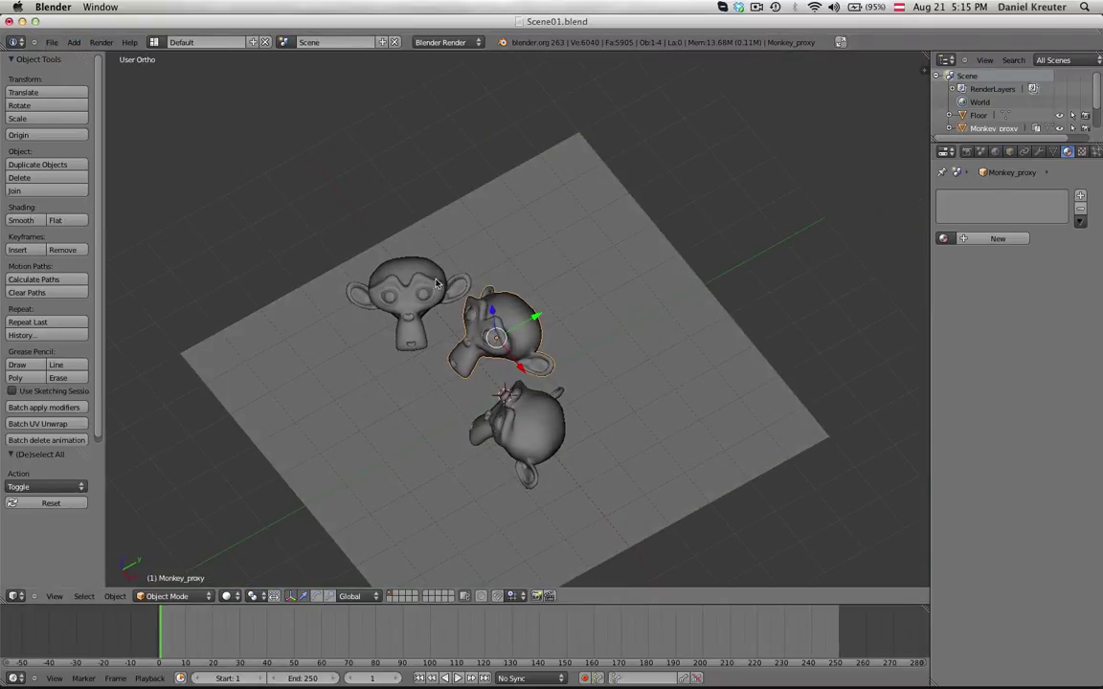
# Open the recently used Monkey.blend prop file and switch to the project's Test folder in Finder.
pyautogui.click(52, 42)
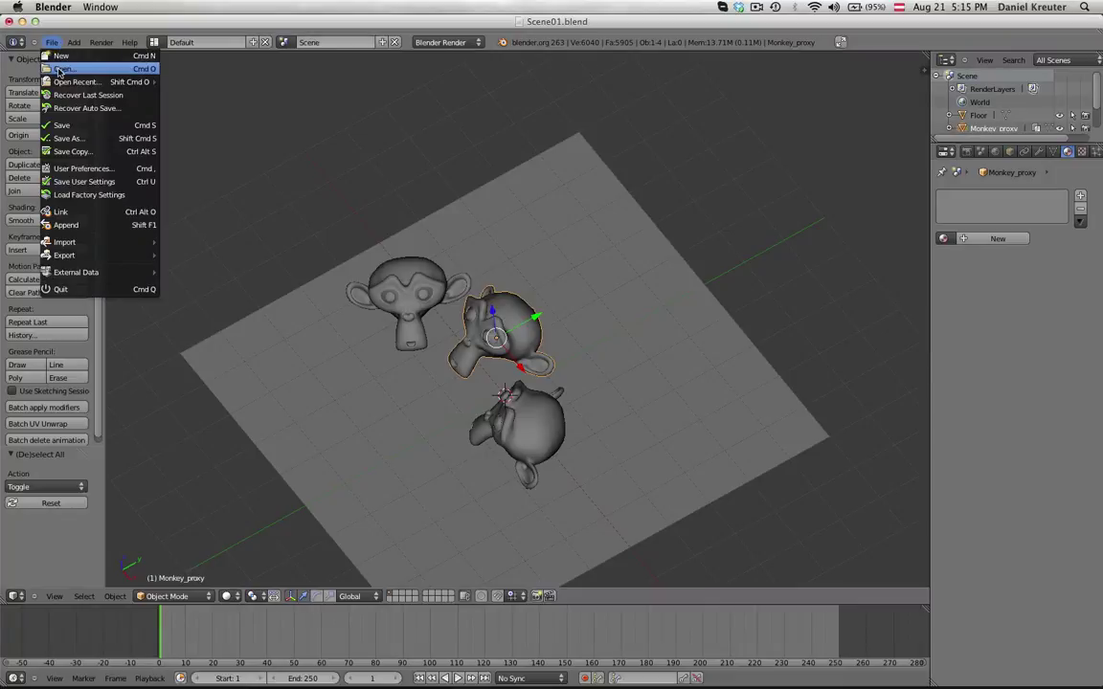
pyautogui.moveTo(112, 83)
pyautogui.click(195, 121)
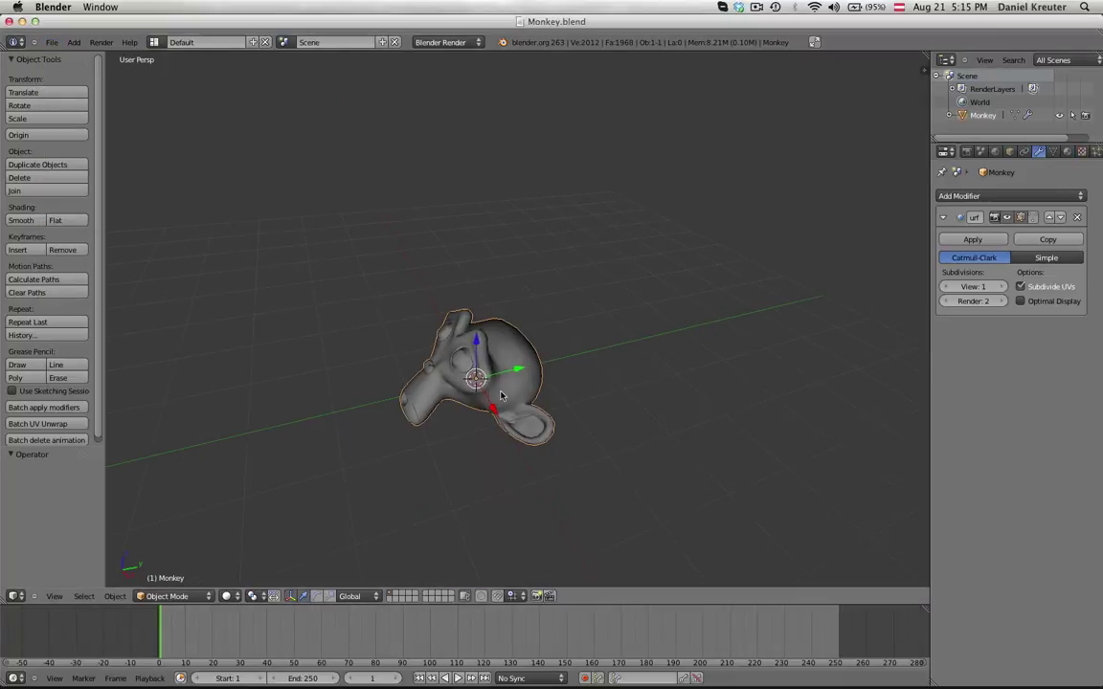
pyautogui.hotkey('ctrl', 'Left')
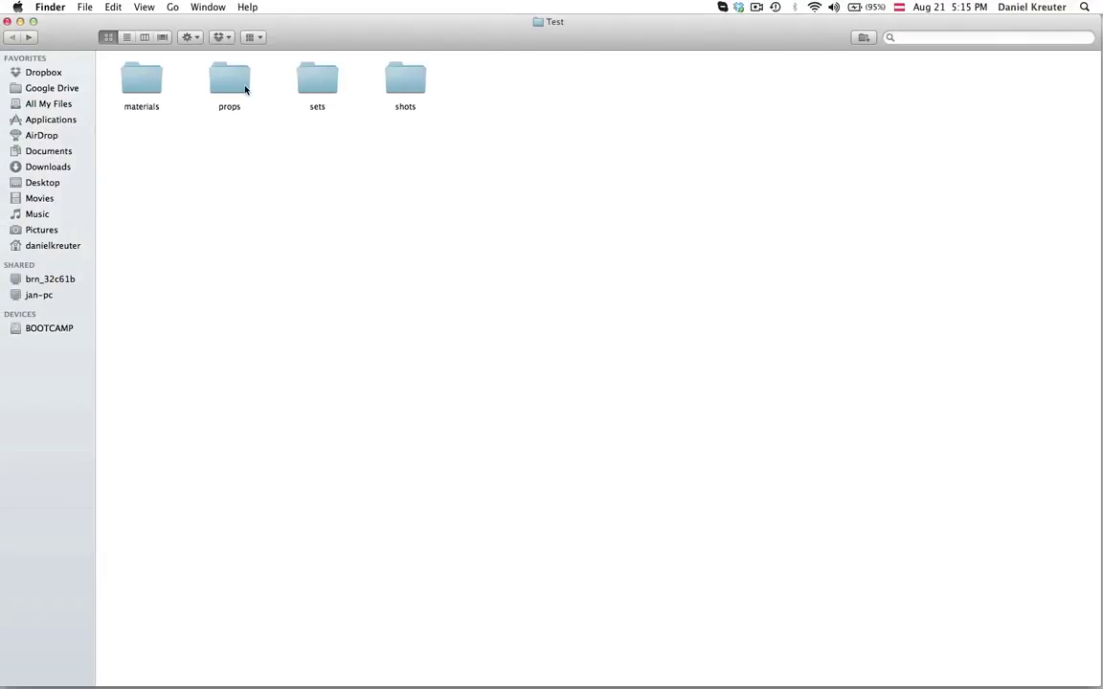
# In Monkey.blend, stretch the back of the monkey's head outward along Y using smooth proportional editing of the rear vertex.
pyautogui.doubleClick(242, 87)
pyautogui.hotkey('ctrl', 'Right')
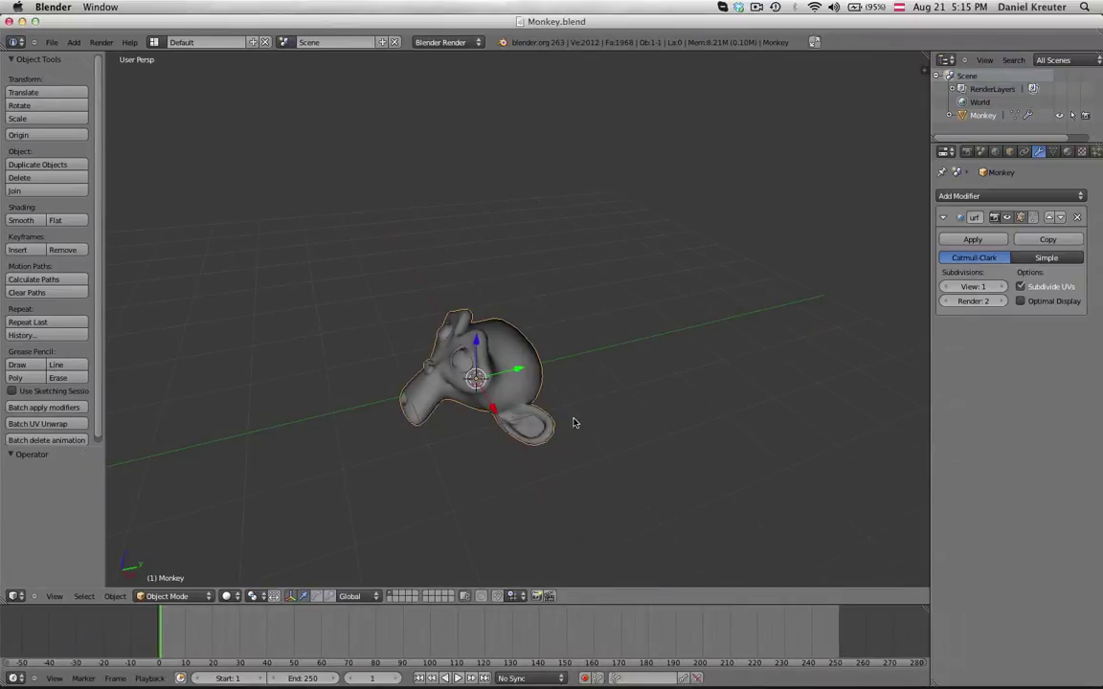
pyautogui.press('Tab')
pyautogui.press('a')
pyautogui.press('KP_Decimal')
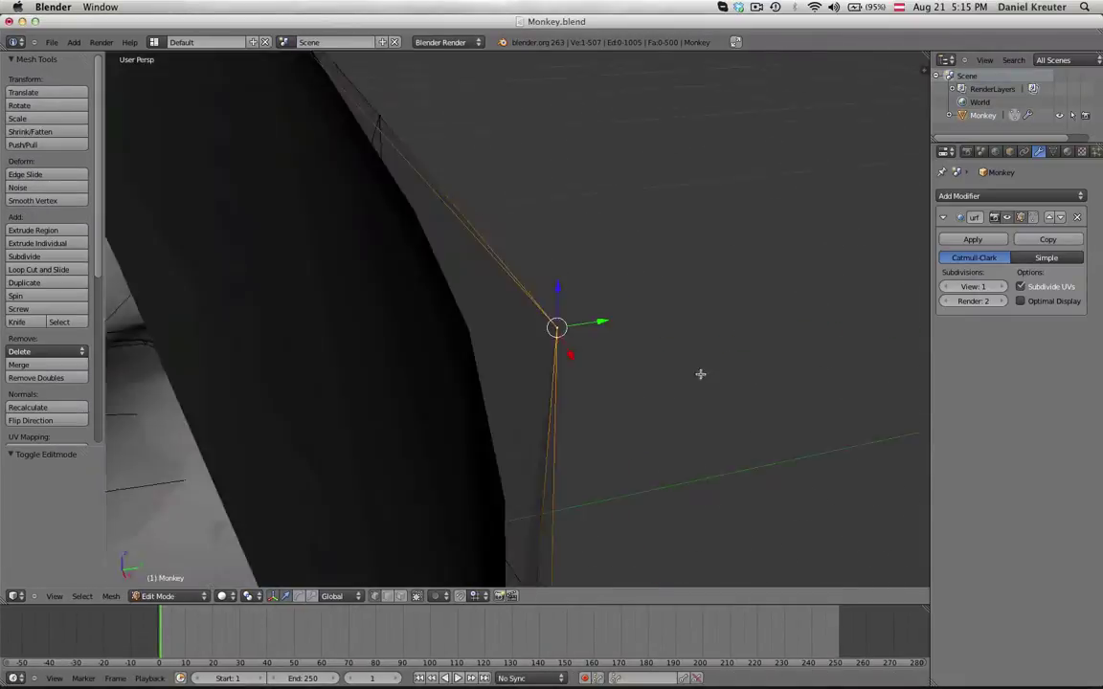
pyautogui.moveTo(699, 374); pyautogui.dragTo(536, 359, button='middle')
pyautogui.scroll(-20, 536, 359)
pyautogui.moveTo(556, 330); pyautogui.dragTo(660, 344)
pyautogui.scroll(-3, 573, 328)
pyautogui.moveTo(368, 406); pyautogui.dragTo(540, 392, button='middle')
pyautogui.press('Tab')
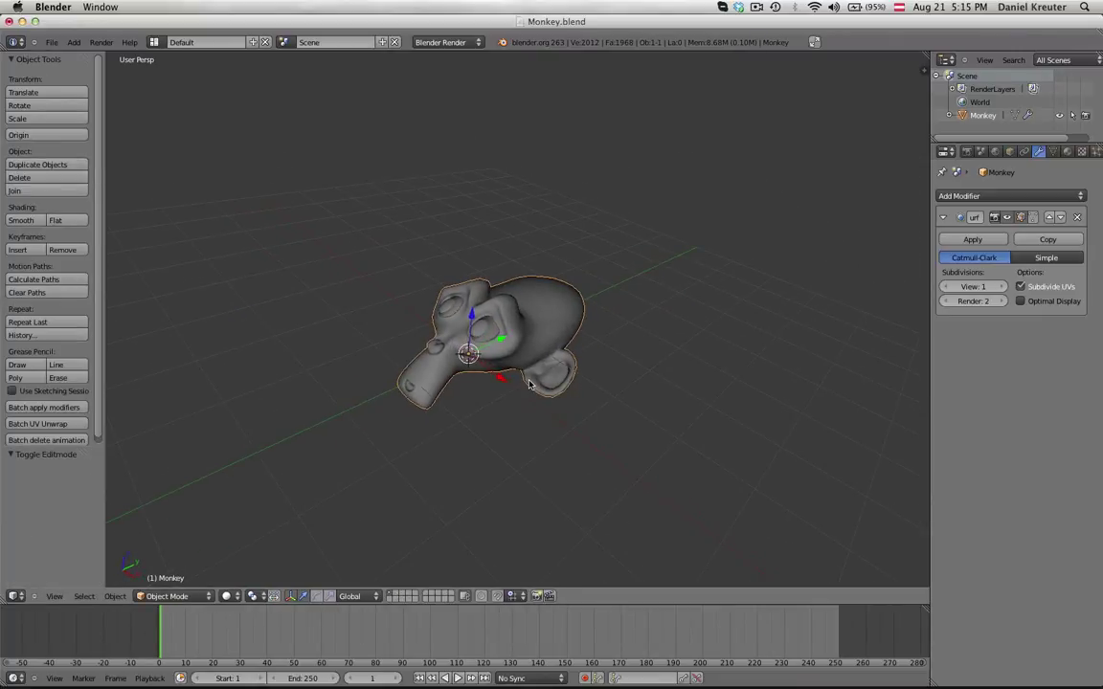
# Reopen the recent Scene01.blend and inspect the outer and middle monkey proxies, selecting the middle one.
pyautogui.click(51, 42)
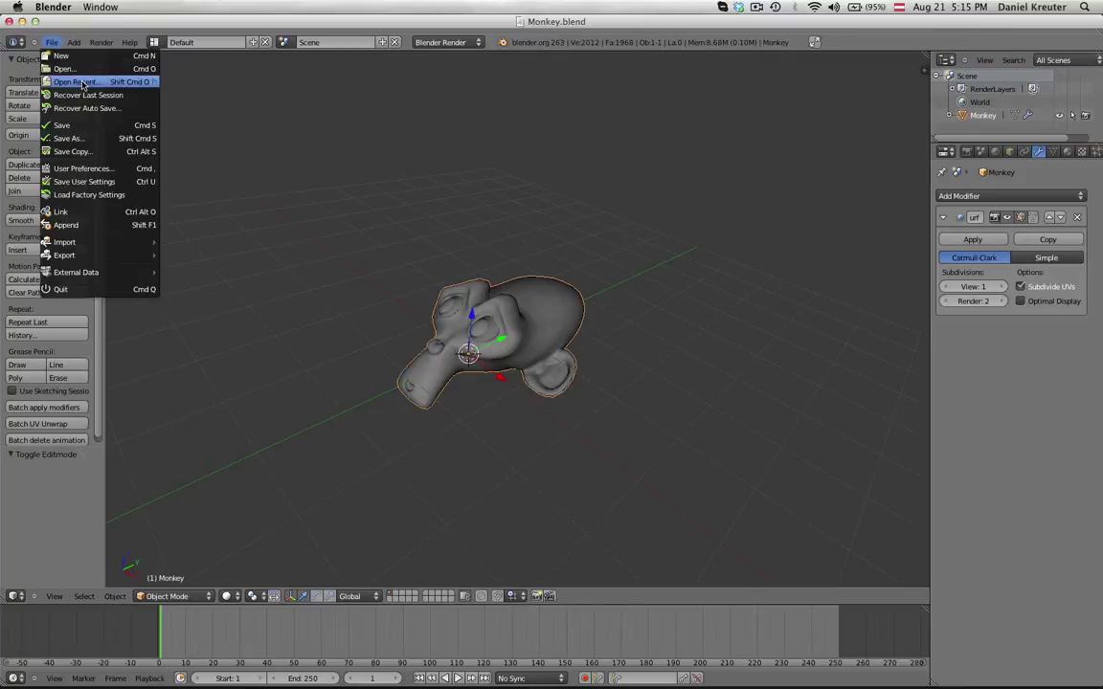
pyautogui.moveTo(83, 84)
pyautogui.click(173, 94)
pyautogui.moveTo(487, 314); pyautogui.dragTo(455, 313, button='middle')
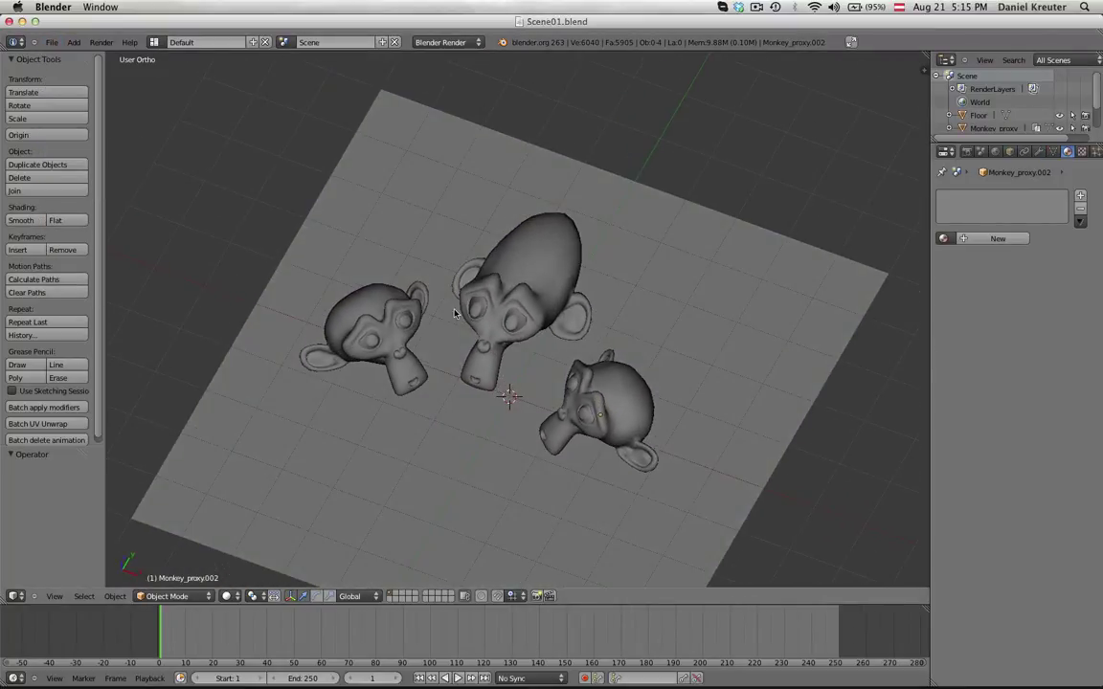
pyautogui.rightClick(394, 329)
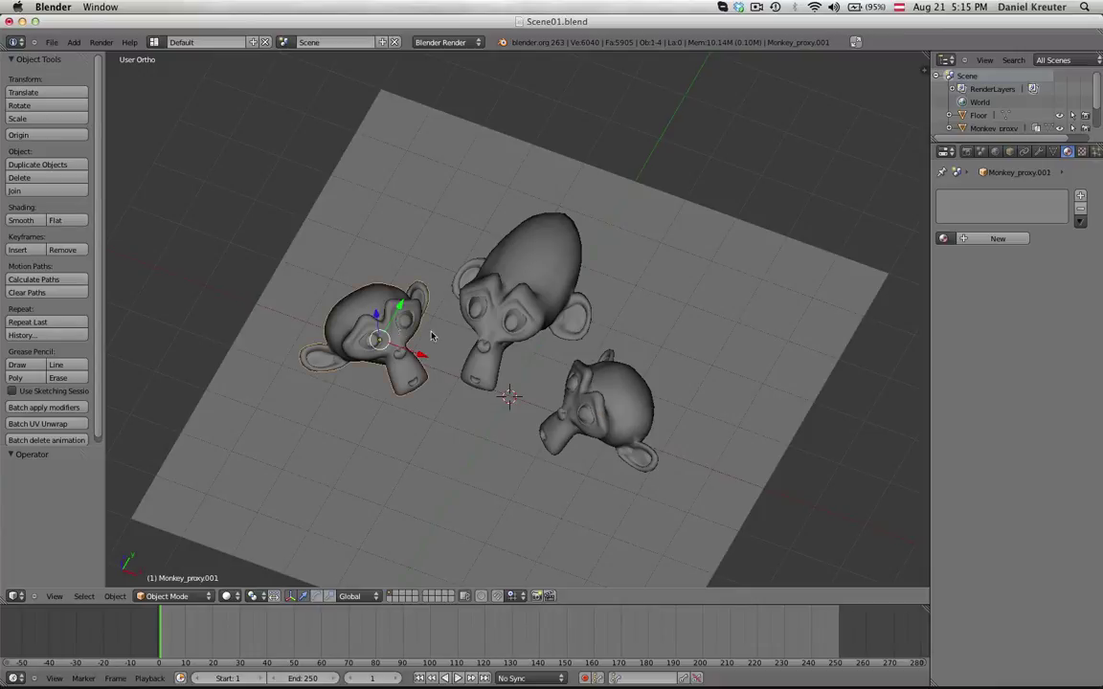
pyautogui.moveTo(643, 397); pyautogui.dragTo(629, 406, button='middle')
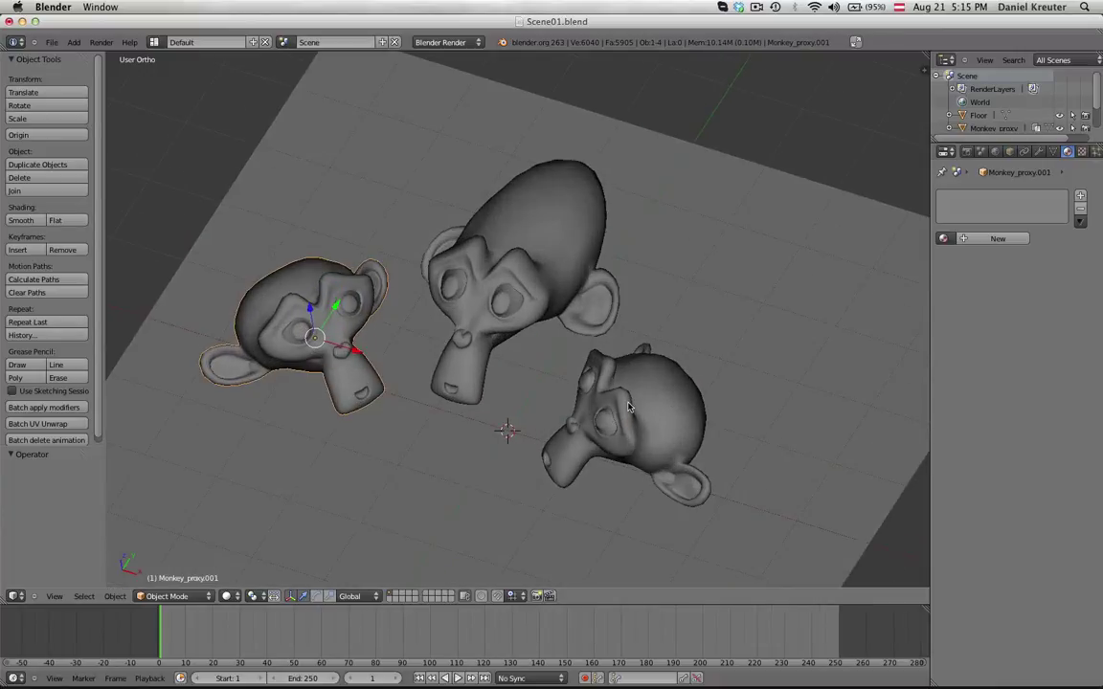
pyautogui.rightClick(491, 296)
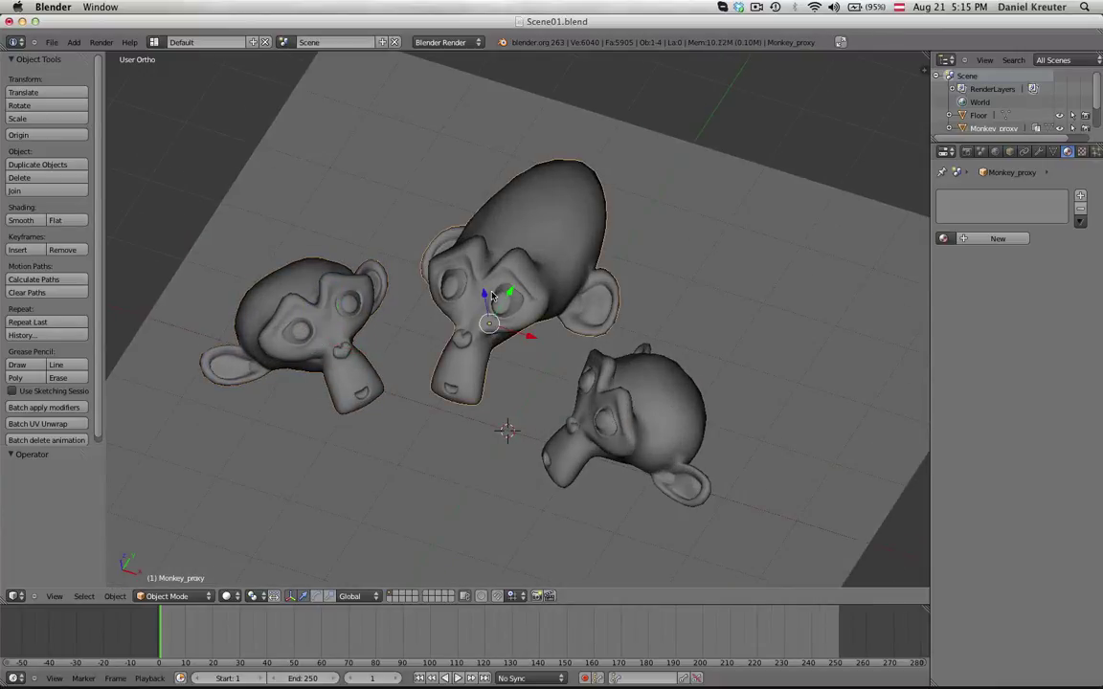
# Delete the two outer monkey copies, keeping the middle proxy.
pyautogui.rightClick(333, 318)
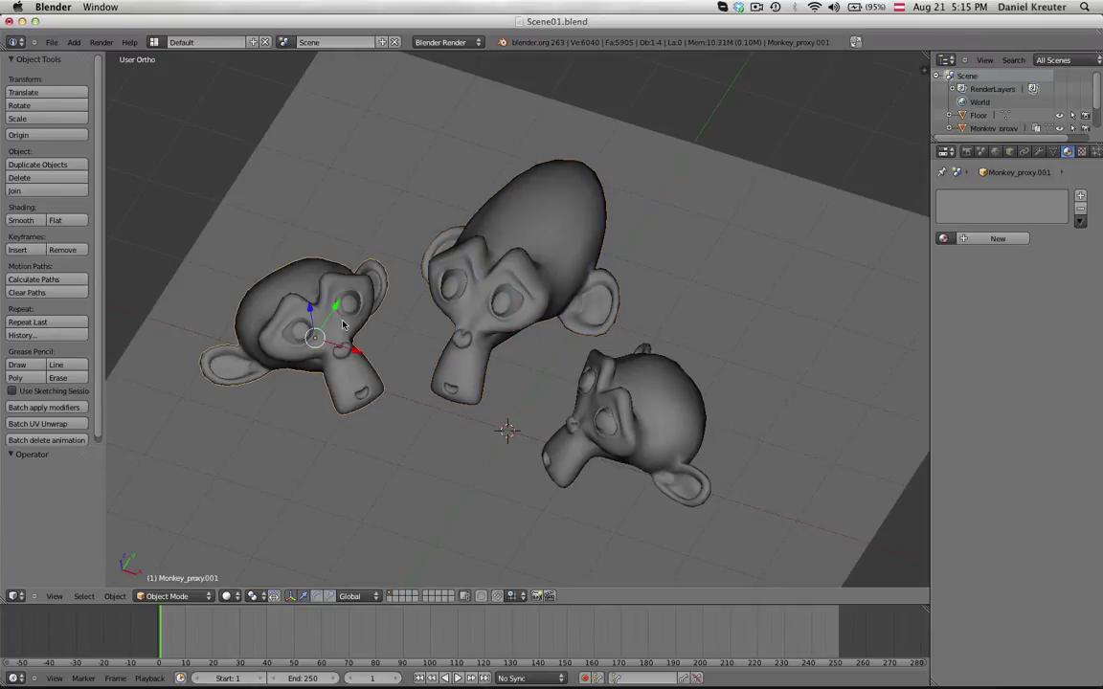
pyautogui.keyDown('shift'); pyautogui.rightClick(623, 415); pyautogui.keyUp('shift')
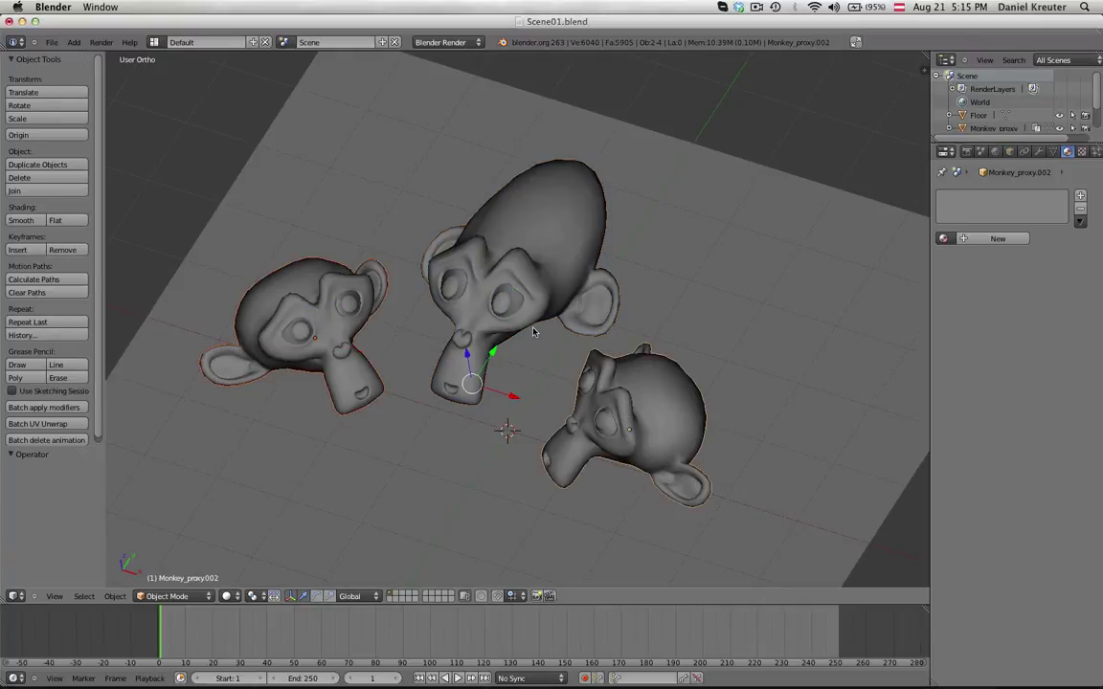
pyautogui.press('x')
pyautogui.click(478, 298)
# In top view, make a linked duplicate of the middle monkey to its front left, rotate it -40° and shift it -0.8 on X.
pyautogui.rightClick(481, 300)
pyautogui.scroll(-2, 483, 308)
pyautogui.moveTo(483, 316); pyautogui.dragTo(496, 442, button='middle')
pyautogui.press('KP_7')
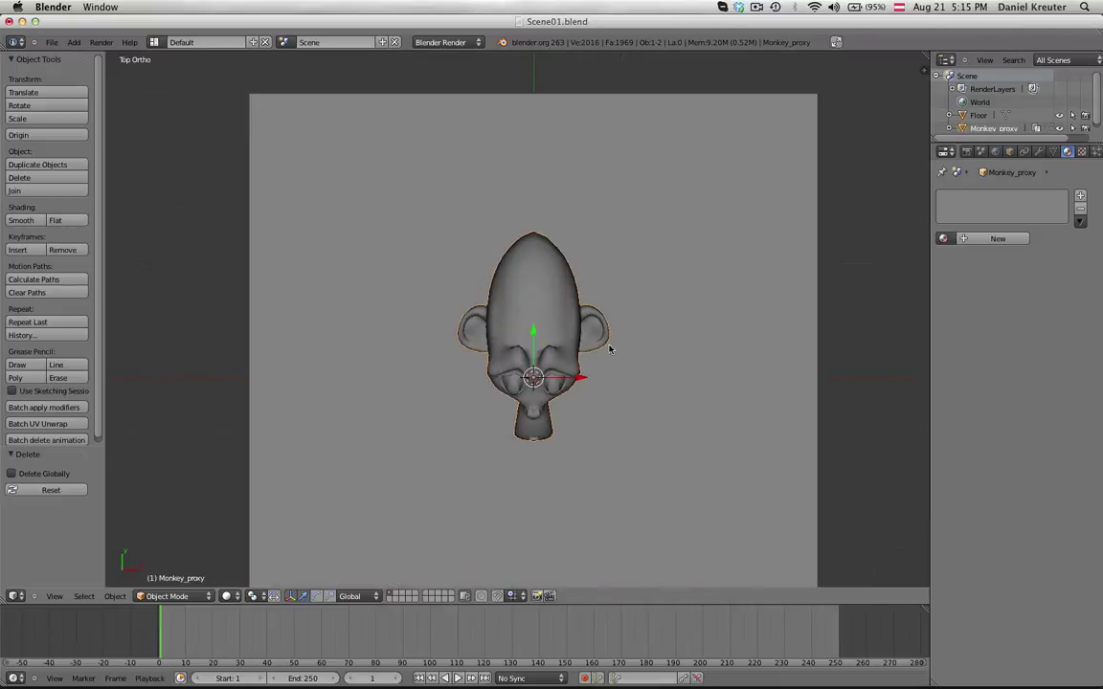
pyautogui.hotkey('alt', 'd')
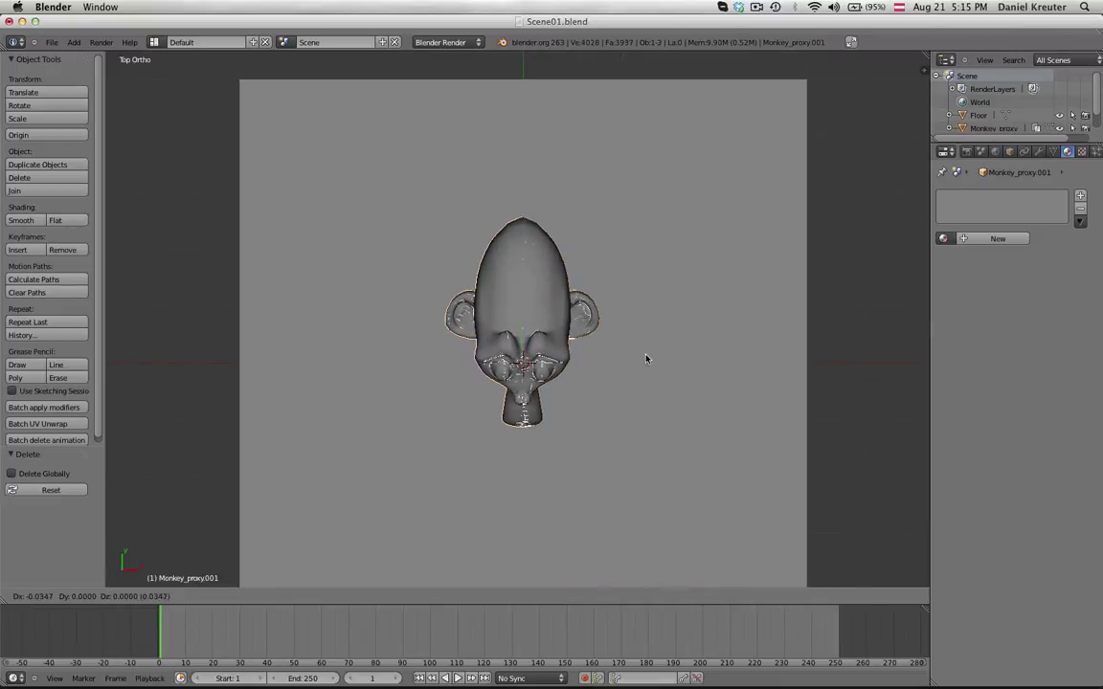
pyautogui.click(578, 423)
pyautogui.press('r')
pyautogui.click(528, 310)
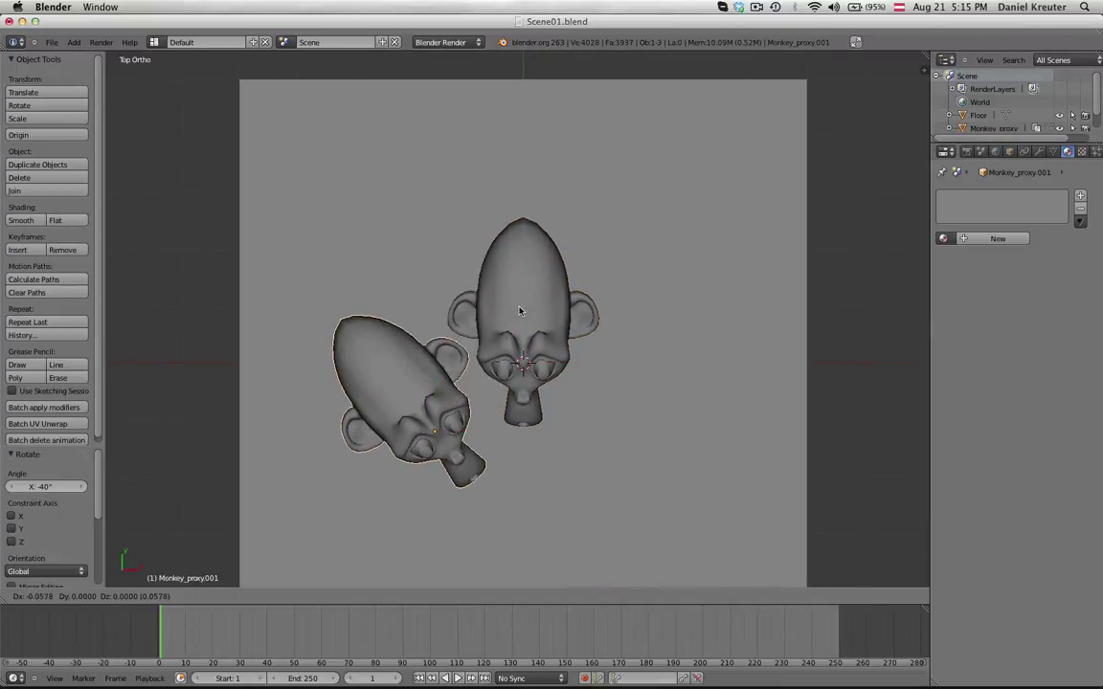
pyautogui.press('g')
pyautogui.press('x')
pyautogui.click(470, 321)
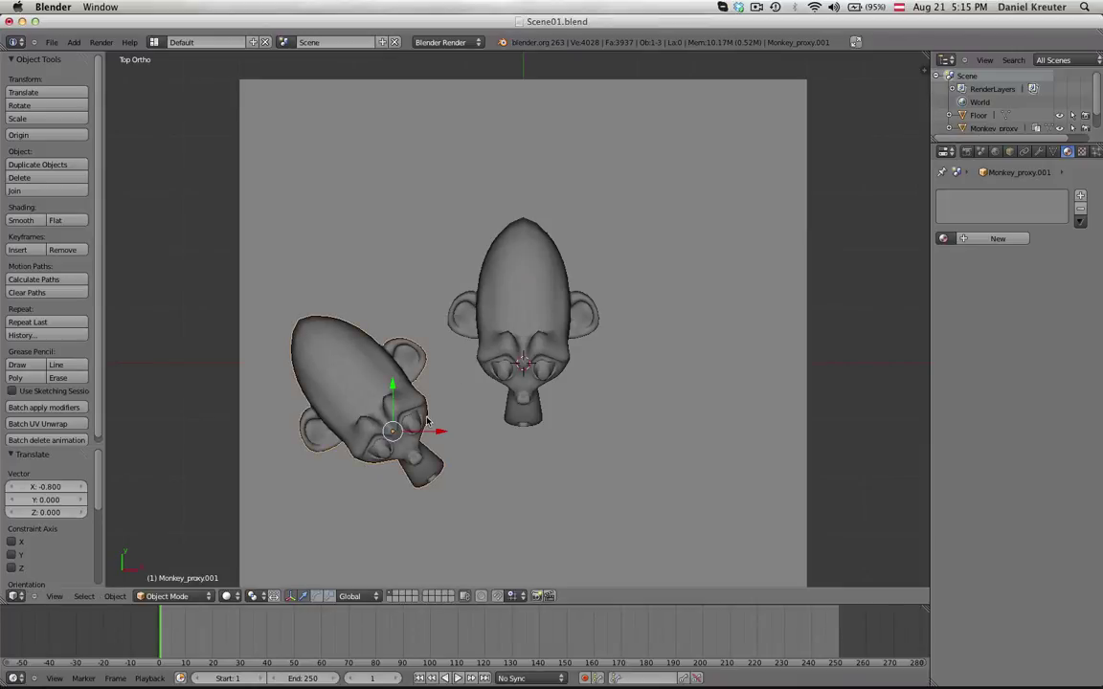
# Duplicate the rotated monkey 4.5 on X and 0.1 on Y, turn it inward, and shift it 0.2 on X and -0.3 on Y.
pyautogui.hotkey('shift', 'd')
pyautogui.click(694, 383)
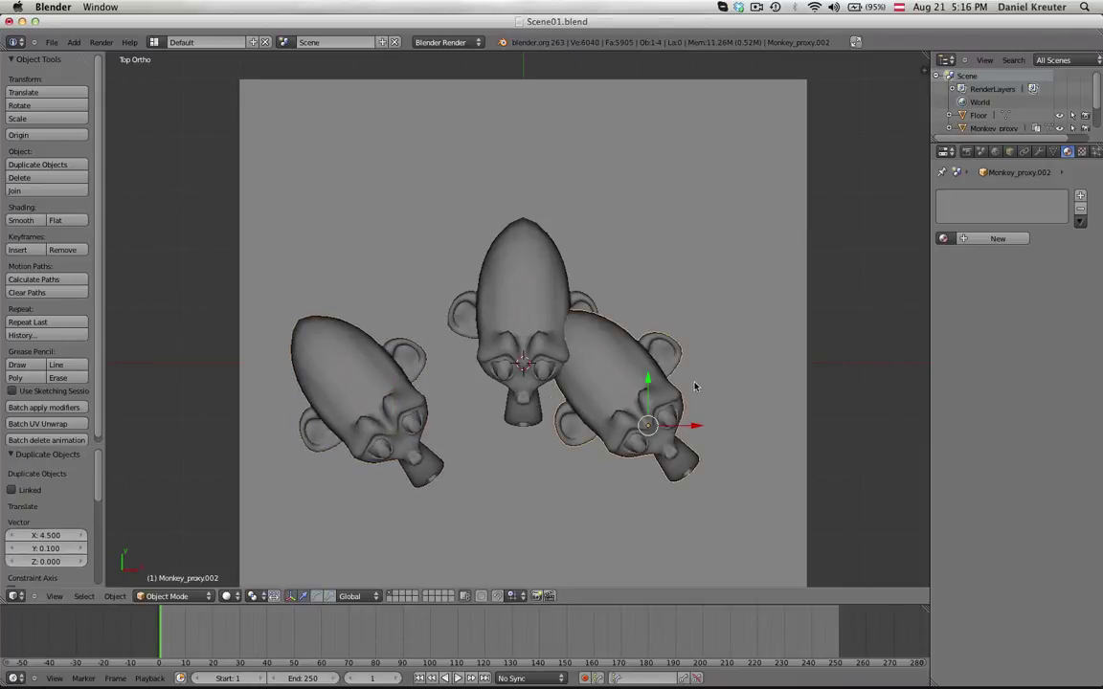
pyautogui.press('r')
pyautogui.click(728, 475)
pyautogui.press('g')
pyautogui.click(735, 494)
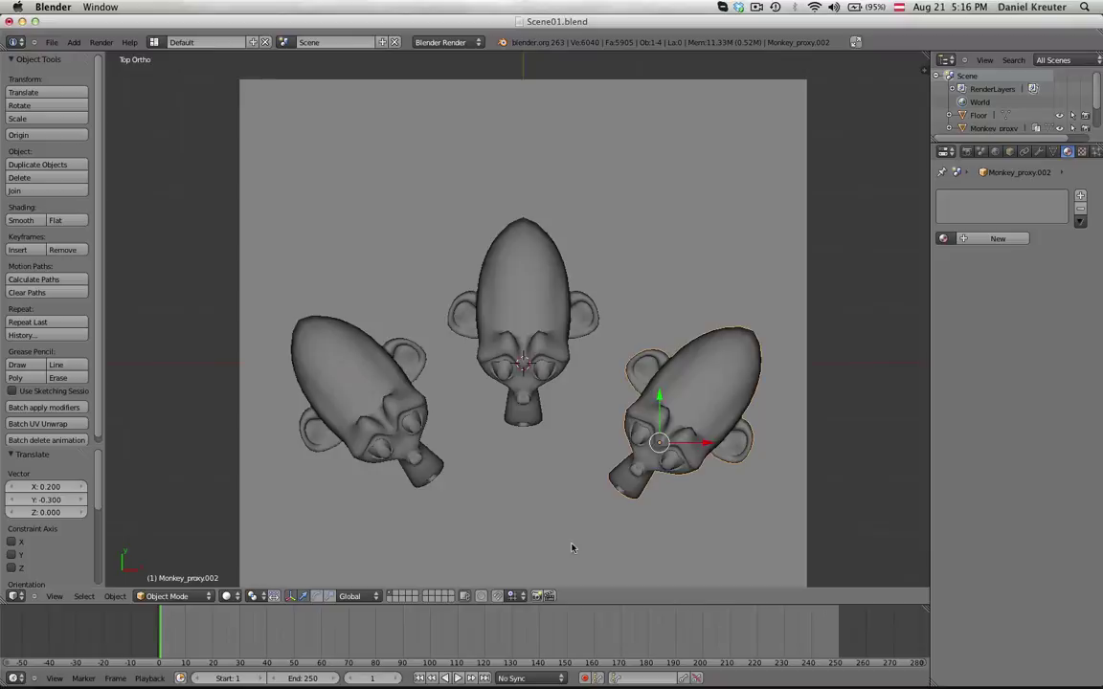
# Link the Monkey object from the prop file Monkey.blend into the scene again.
pyautogui.moveTo(574, 547); pyautogui.dragTo(433, 382, button='middle')
pyautogui.scroll(-1, 434, 382)
pyautogui.click(52, 42)
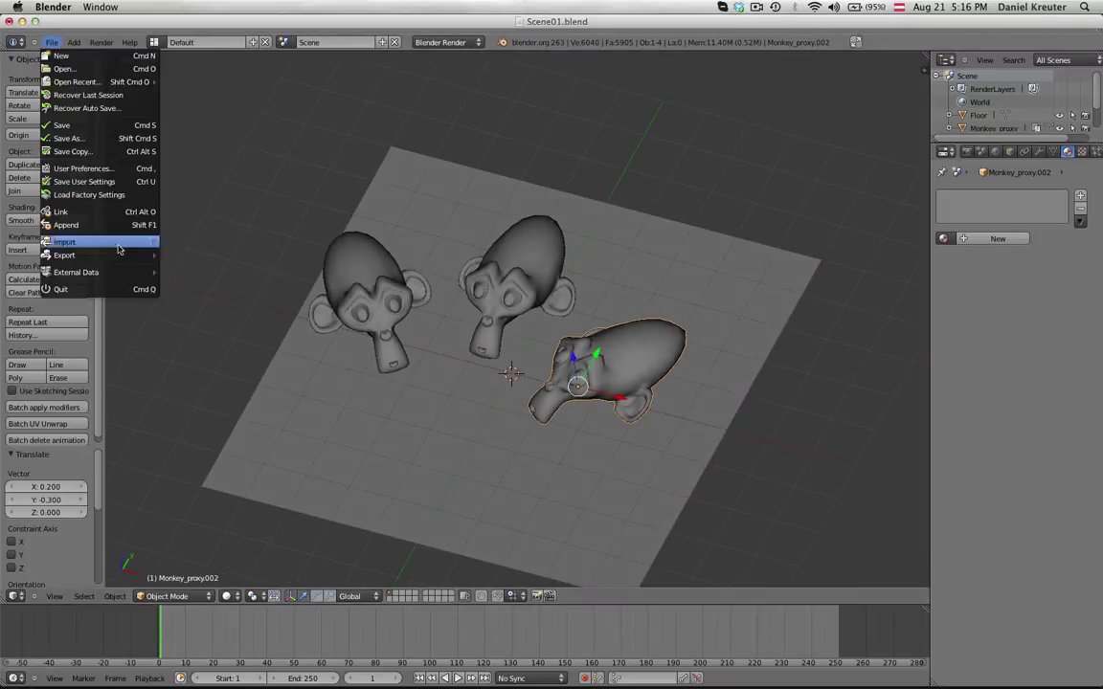
pyautogui.click(112, 216)
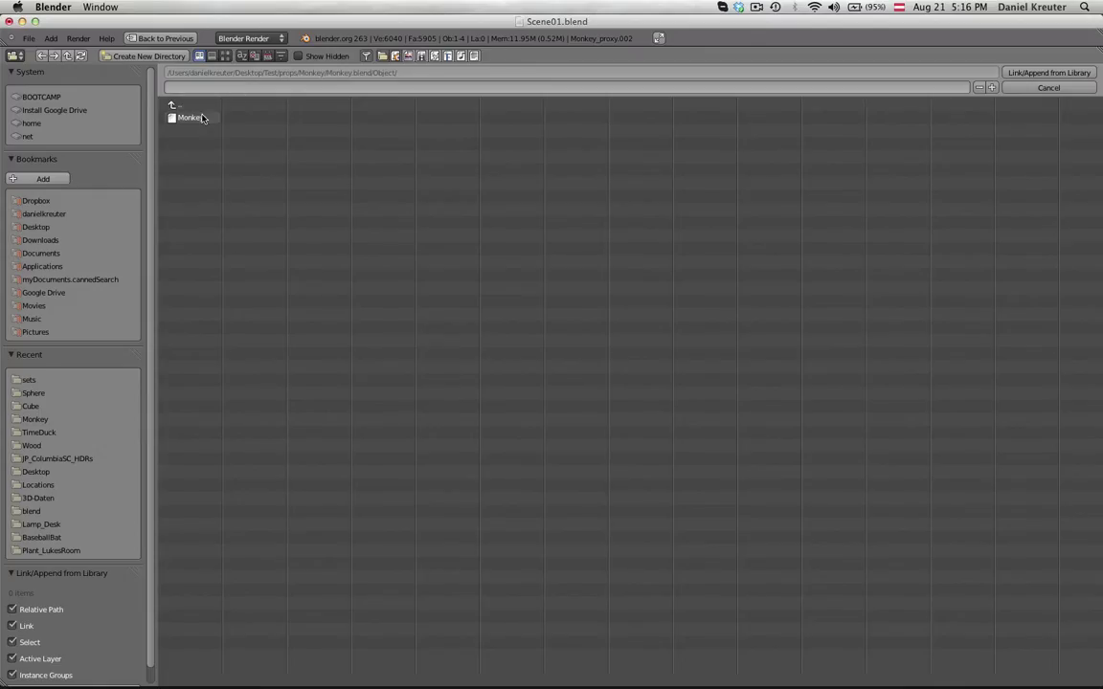
pyautogui.click(160, 38)
pyautogui.moveTo(655, 362); pyautogui.dragTo(539, 432, button='middle')
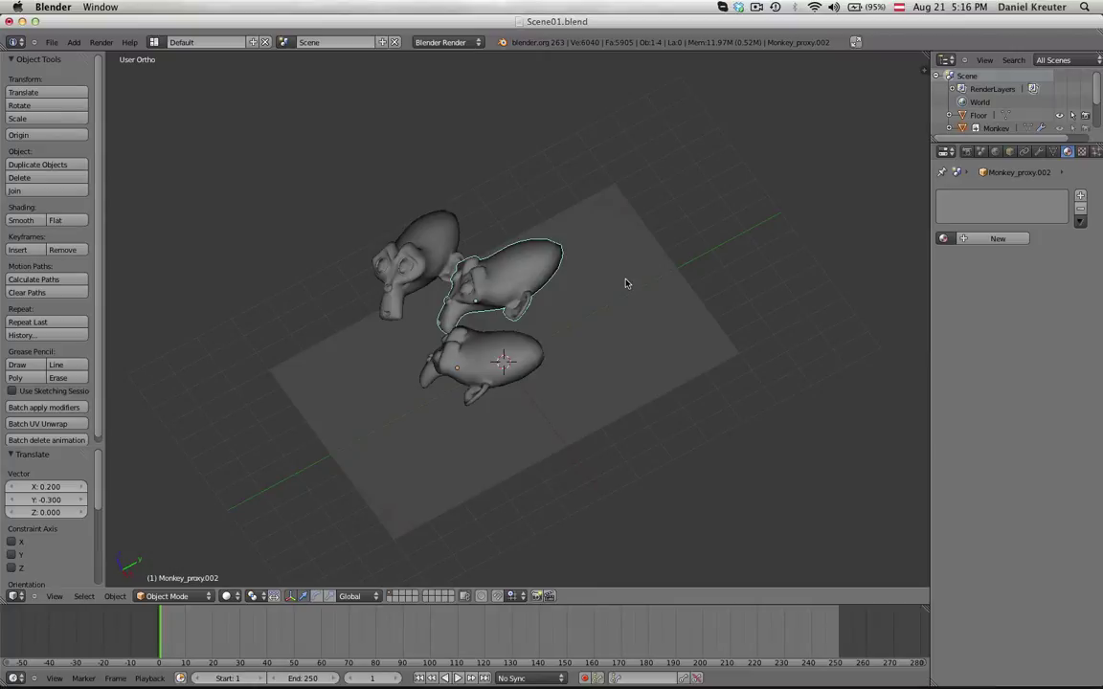
# Make a proxy of the newly linked monkey object.
pyautogui.hotkey('ctrl', 'alt', 'p')
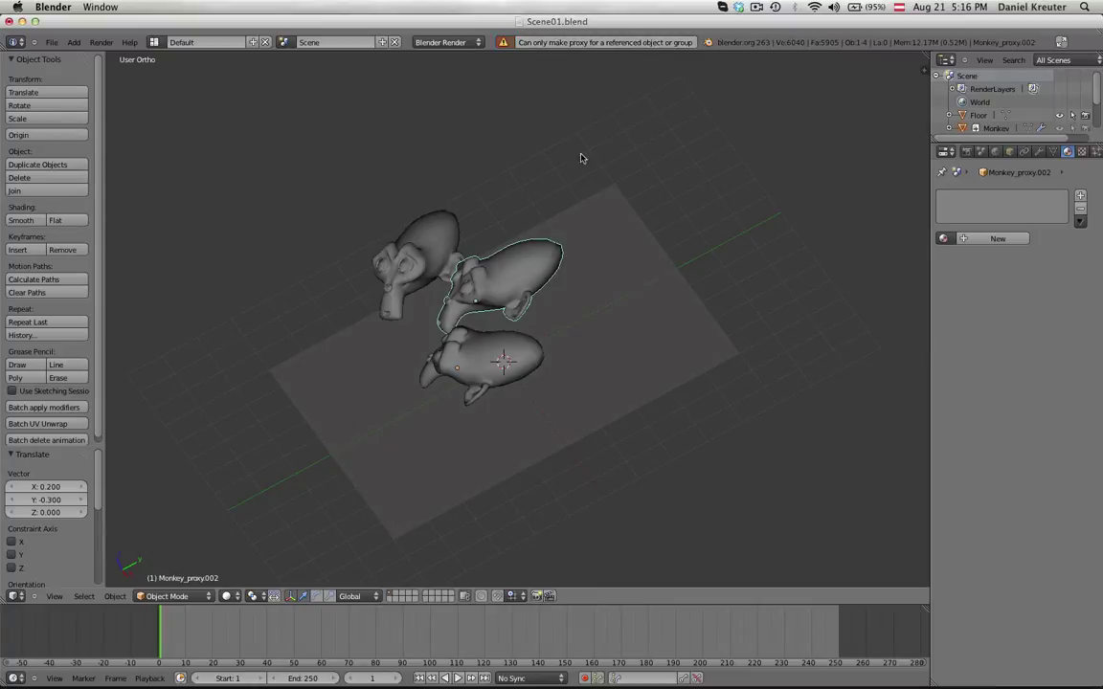
pyautogui.scroll(2, 502, 254)
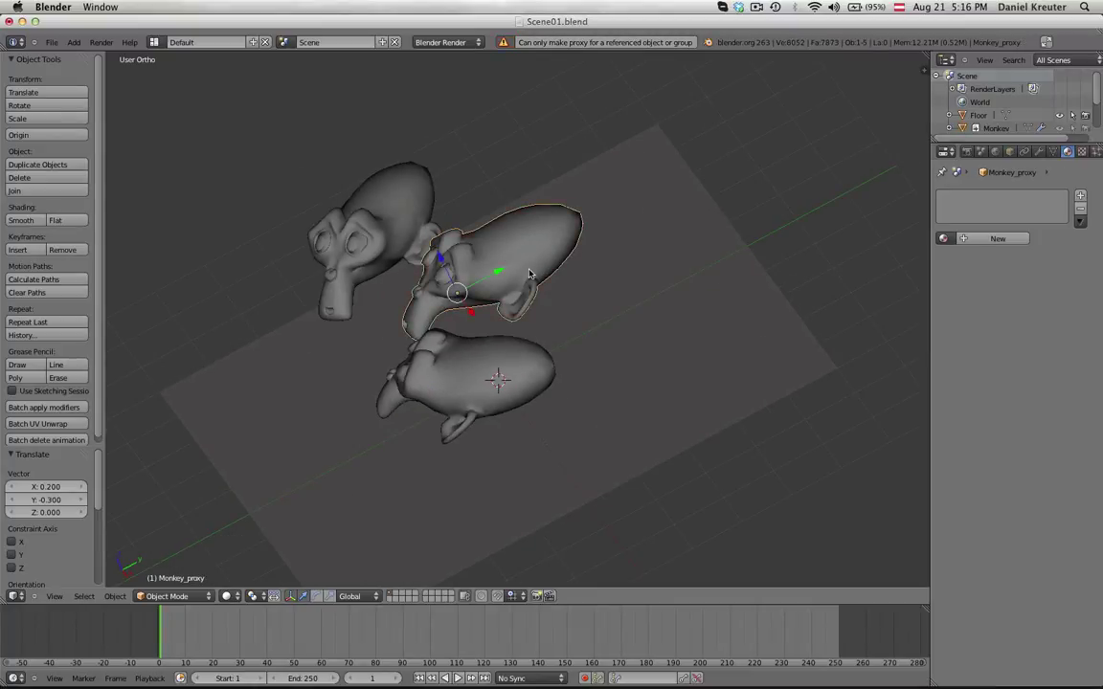
pyautogui.moveTo(527, 274); pyautogui.dragTo(536, 266, button='right')
pyautogui.rightClick(535, 319)
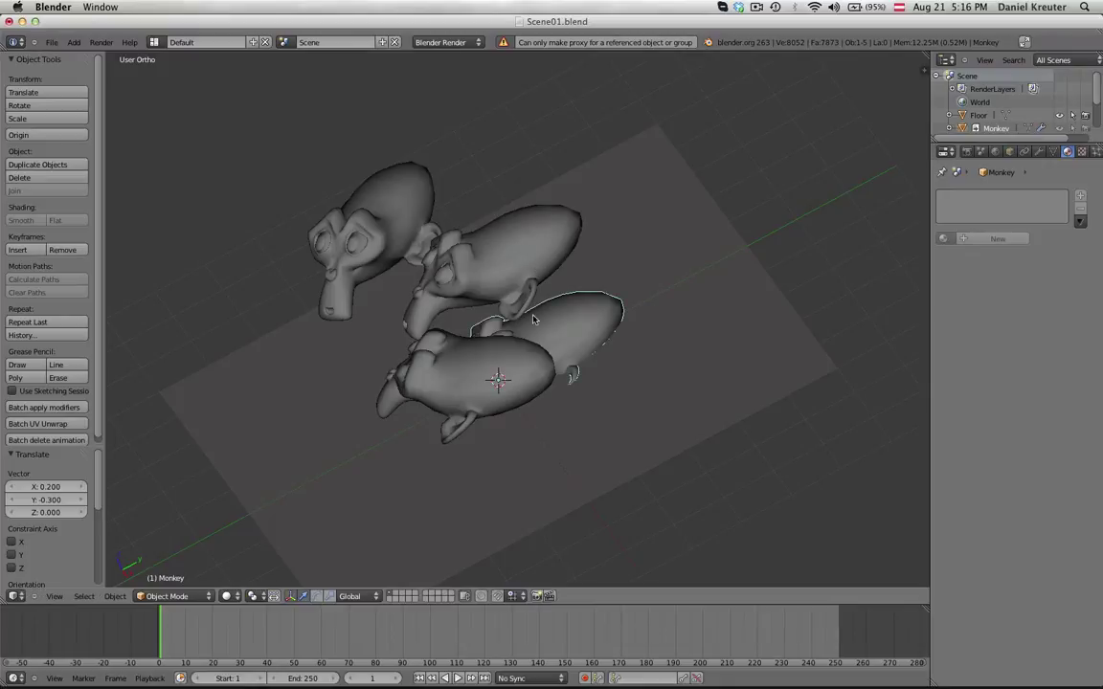
pyautogui.hotkey('ctrl', 'alt', 'p')
pyautogui.click(590, 335)
# Add a Subdivision Surface modifier to the new monkey proxy.
pyautogui.scroll(-3, 536, 339)
pyautogui.moveTo(521, 335); pyautogui.dragTo(500, 356, button='middle')
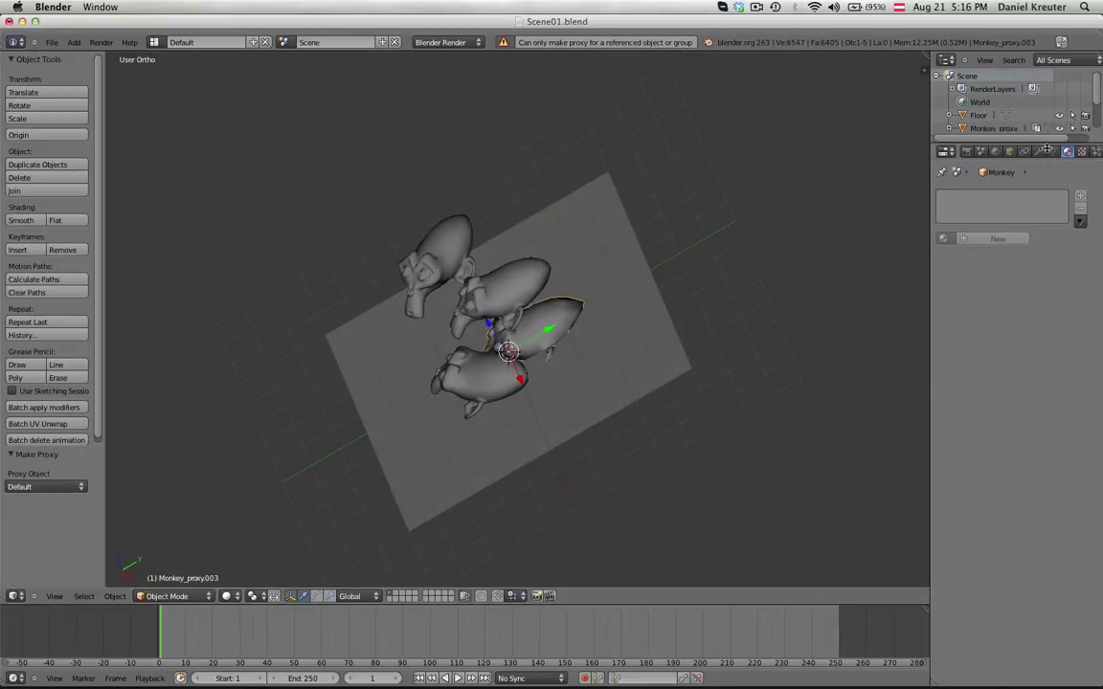
pyautogui.click(1038, 151)
pyautogui.click(1015, 196)
pyautogui.click(855, 395)
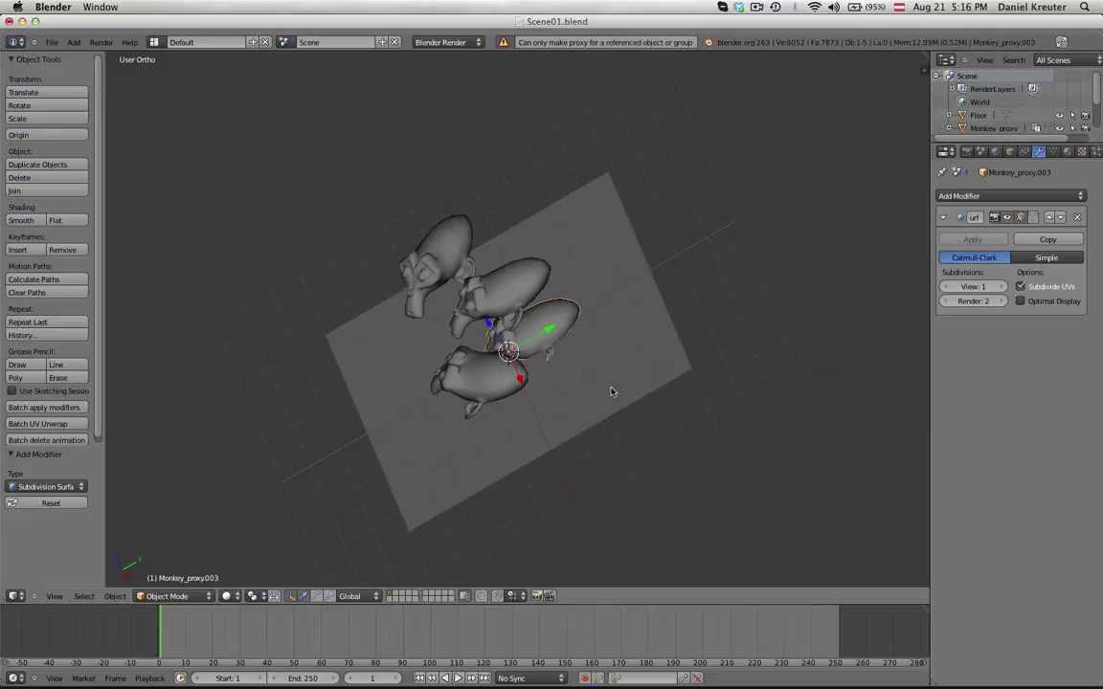
# Move the new proxy -3 on X and 2 on Y, turn it inward, and raise it about 3.78 on Z.
pyautogui.scroll(-3, 517, 345)
pyautogui.press('KP_7')
pyautogui.press('g')
pyautogui.click(482, 364)
pyautogui.press('r')
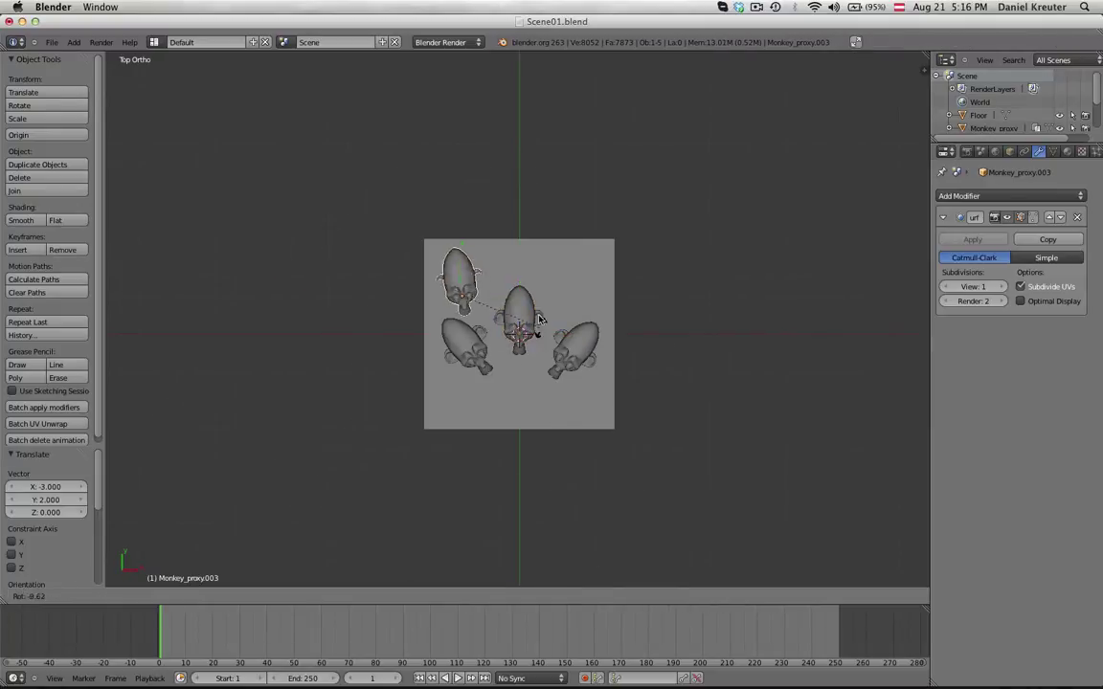
pyautogui.click(500, 412)
pyautogui.moveTo(500, 412); pyautogui.dragTo(503, 251, button='middle')
pyautogui.press('g')
pyautogui.press('z')
pyautogui.click(506, 199)
pyautogui.moveTo(506, 199); pyautogui.dragTo(548, 370, button='middle')
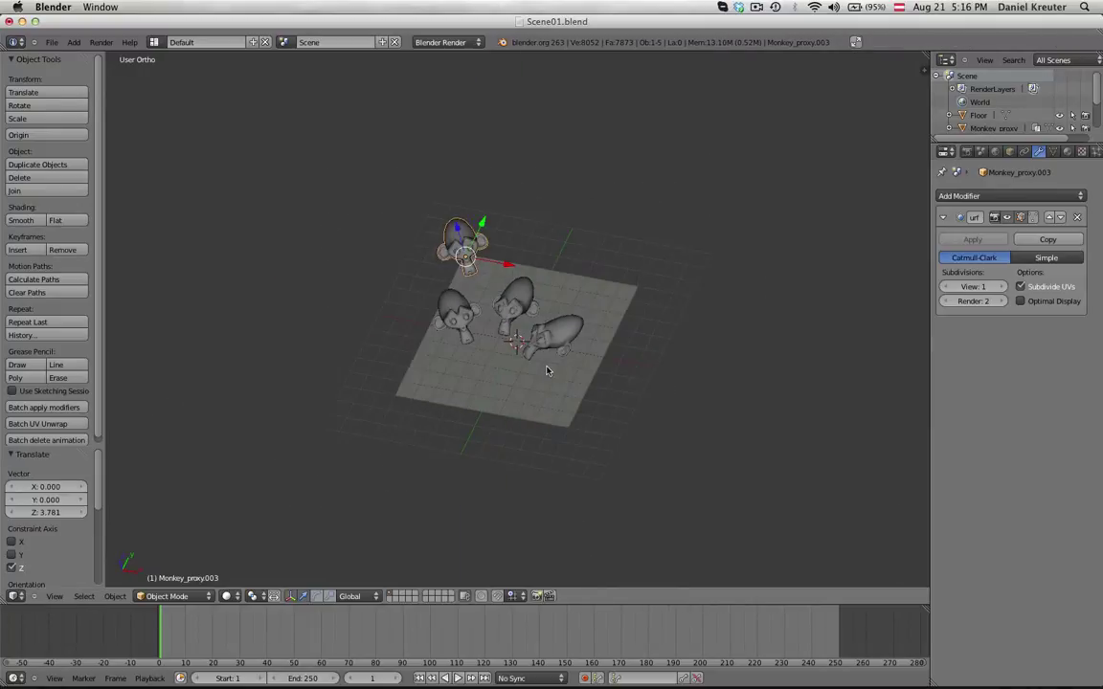
# Deselect everything, save over Scene01.blend and open the recent Monkey.blend prop file.
pyautogui.press('a')
pyautogui.hotkey('ctrl', 's')
pyautogui.hotkey('ctrl', 's')
pyautogui.click(304, 221)
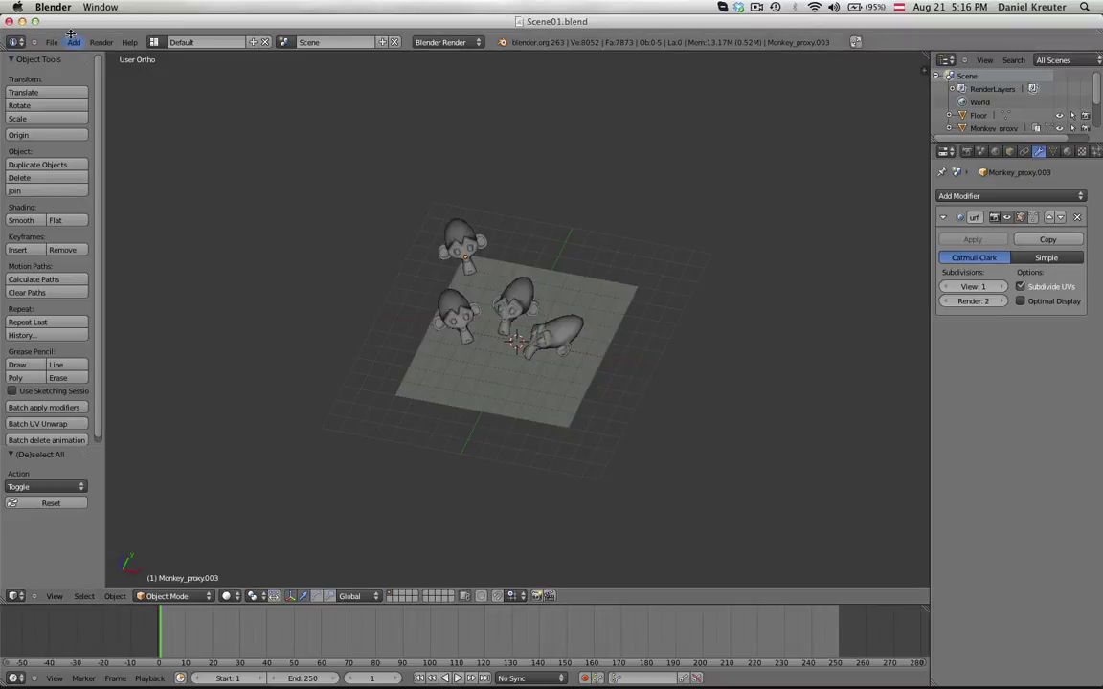
pyautogui.click(52, 43)
pyautogui.moveTo(87, 81)
pyautogui.click(226, 96)
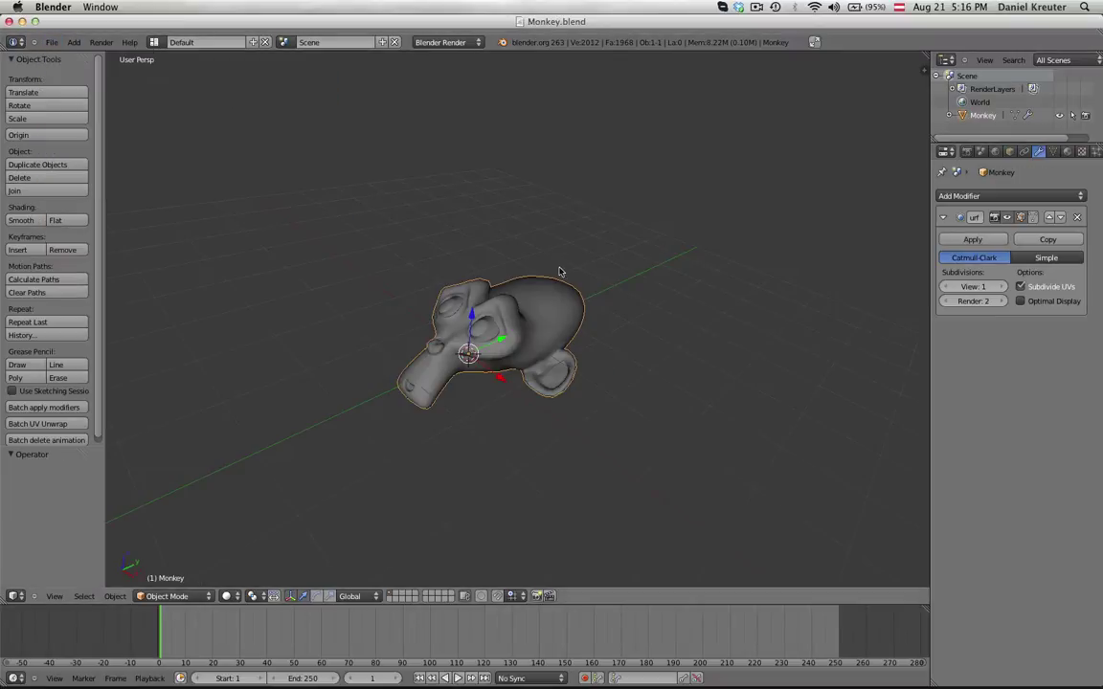
# Push the back of the monkey's head inward along Y with an enlarged proportional editing radius to round the skull.
pyautogui.moveTo(562, 273); pyautogui.dragTo(633, 300, button='middle')
pyautogui.press('Tab')
pyautogui.press('g')
pyautogui.press('y')
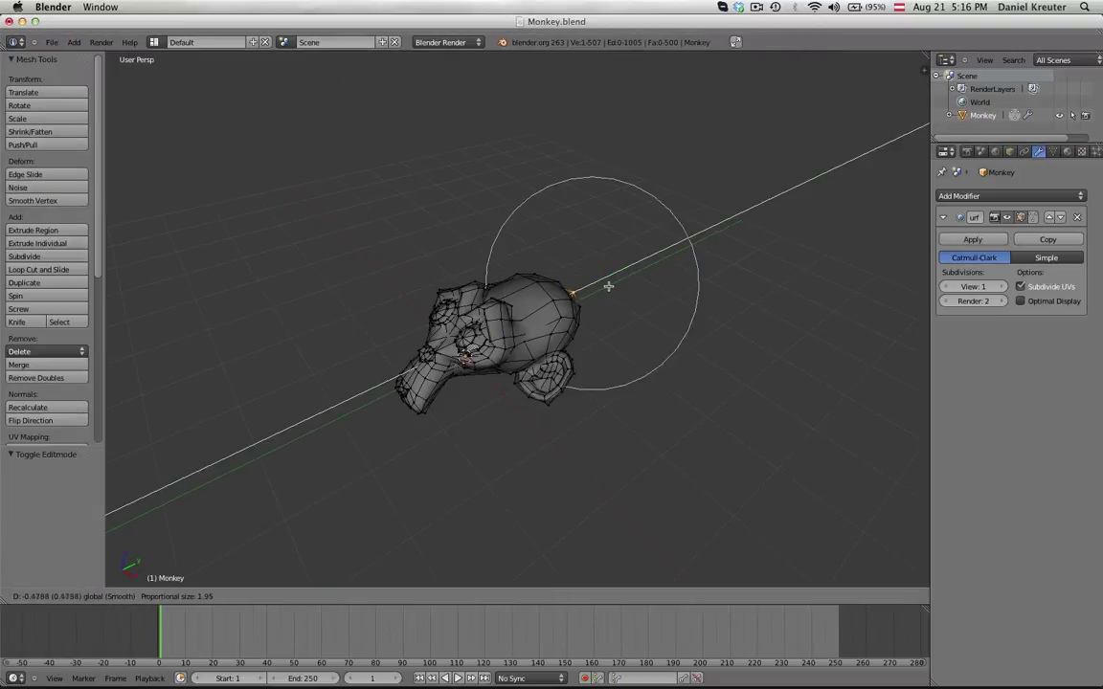
pyautogui.scroll(-5, 561, 296)
pyautogui.click(551, 300)
pyautogui.press('Tab')
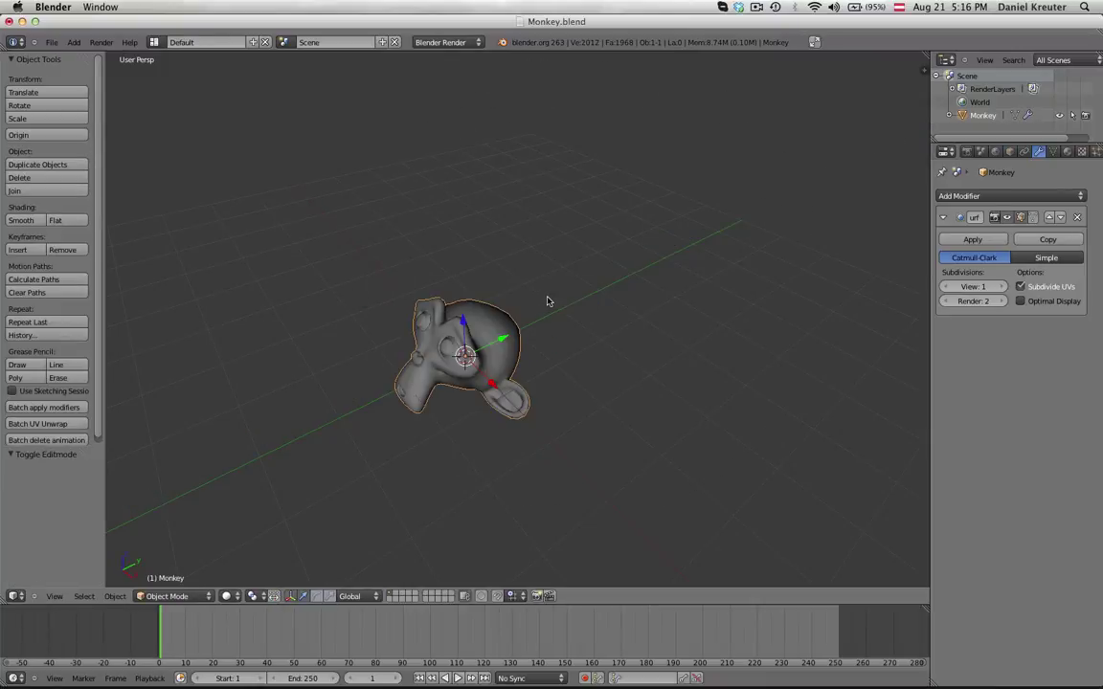
# Reopen Scene01.blend and compare the head shapes of the four monkeys, selecting the front right duplicate.
pyautogui.click(51, 42)
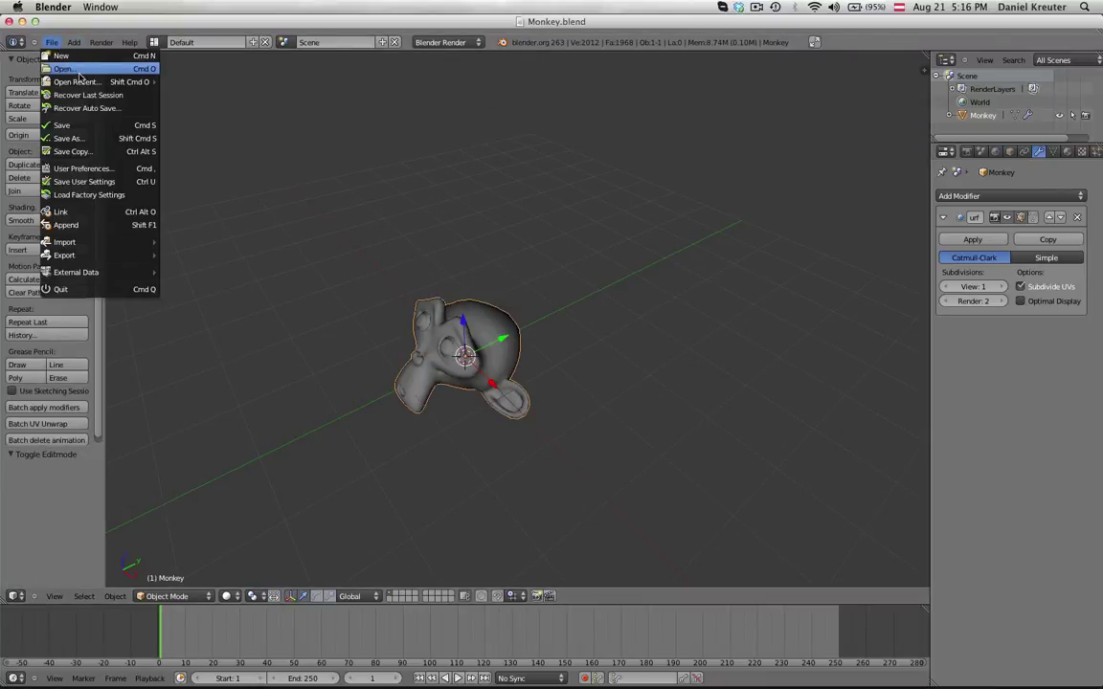
pyautogui.moveTo(113, 82)
pyautogui.click(249, 95)
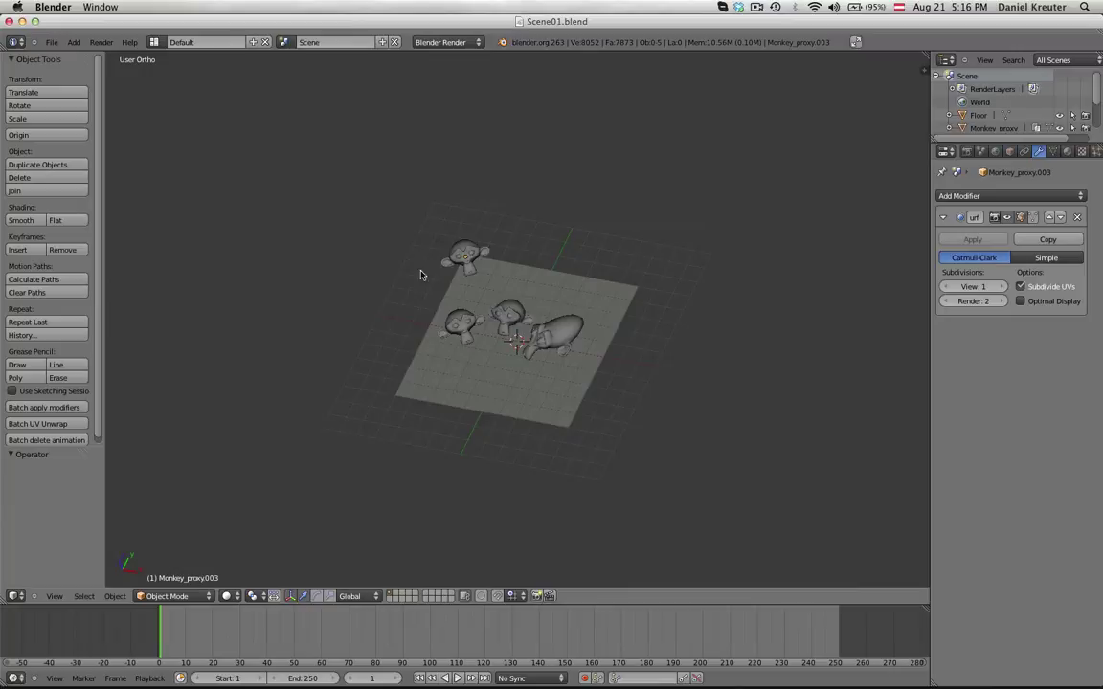
pyautogui.scroll(4, 489, 459)
pyautogui.scroll(3, 489, 478)
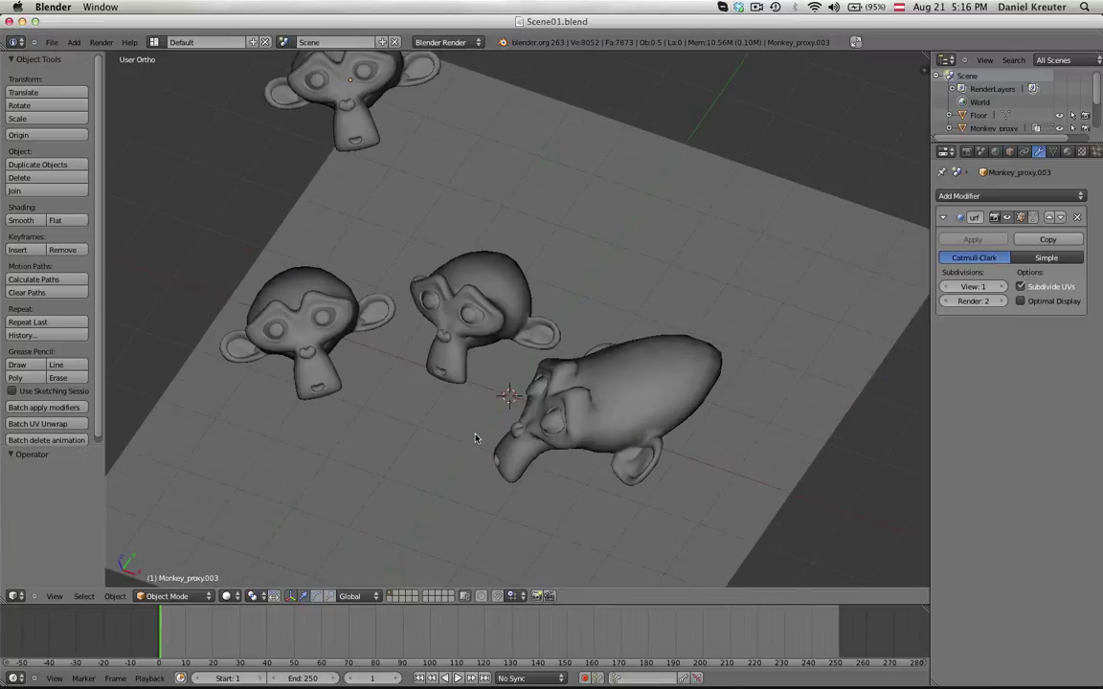
pyautogui.rightClick(569, 422)
pyautogui.scroll(-2, 632, 412)
pyautogui.moveTo(586, 405); pyautogui.dragTo(517, 419, button='middle')
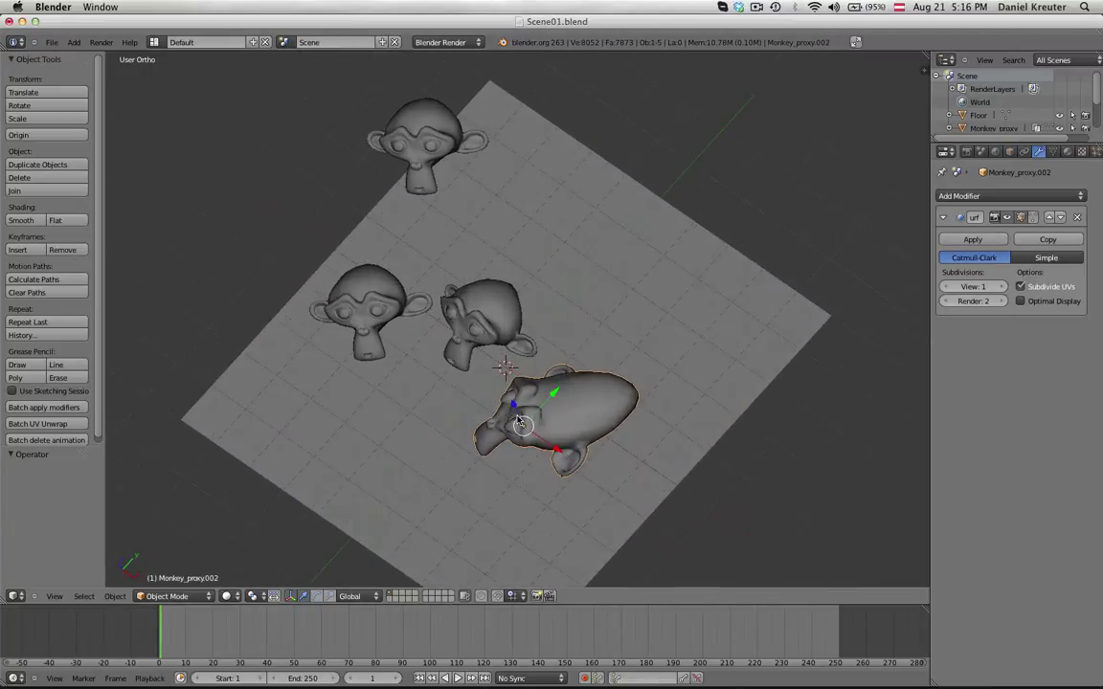
pyautogui.scroll(1, 543, 413)
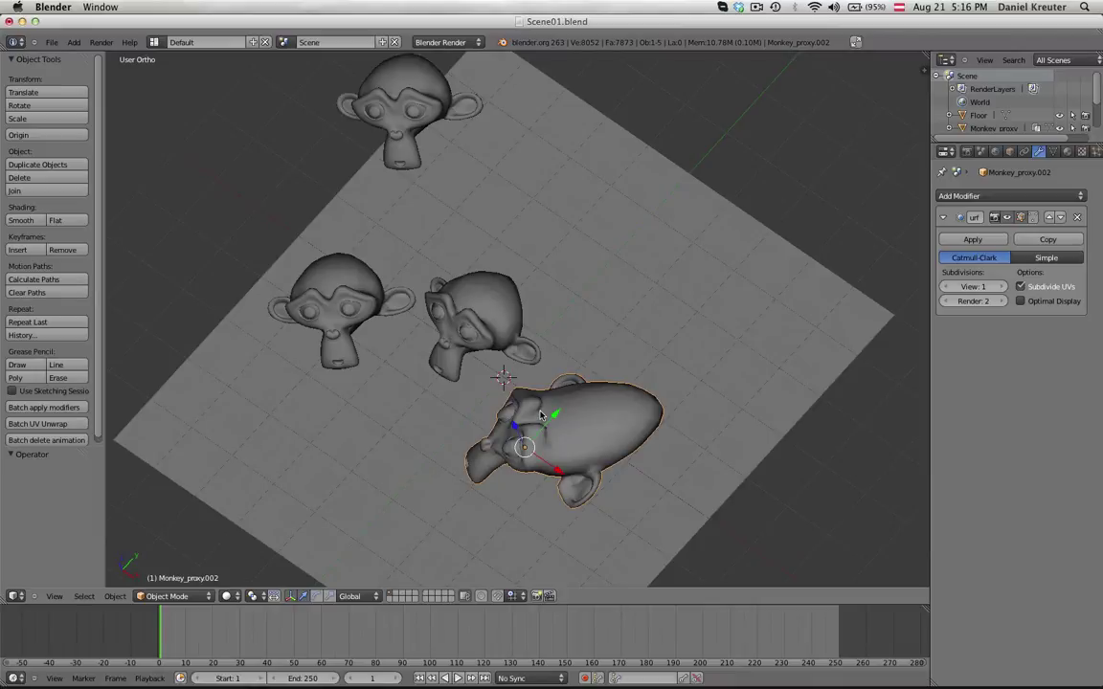
# Delete the selected monkey duplicate with the elongated head from the set.
pyautogui.press('x')
pyautogui.click(574, 392)
pyautogui.moveTo(640, 419); pyautogui.dragTo(502, 362, button='middle')
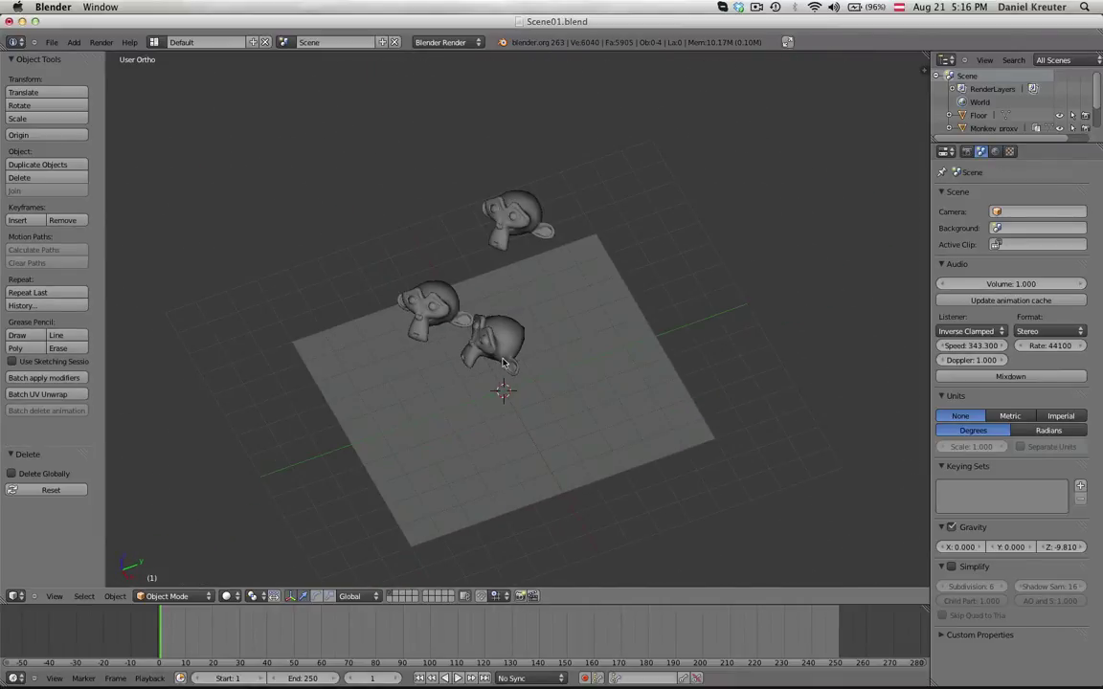
# Link the Sphere object from Sphere.blend in the props Sphere folder into the scene.
pyautogui.click(51, 42)
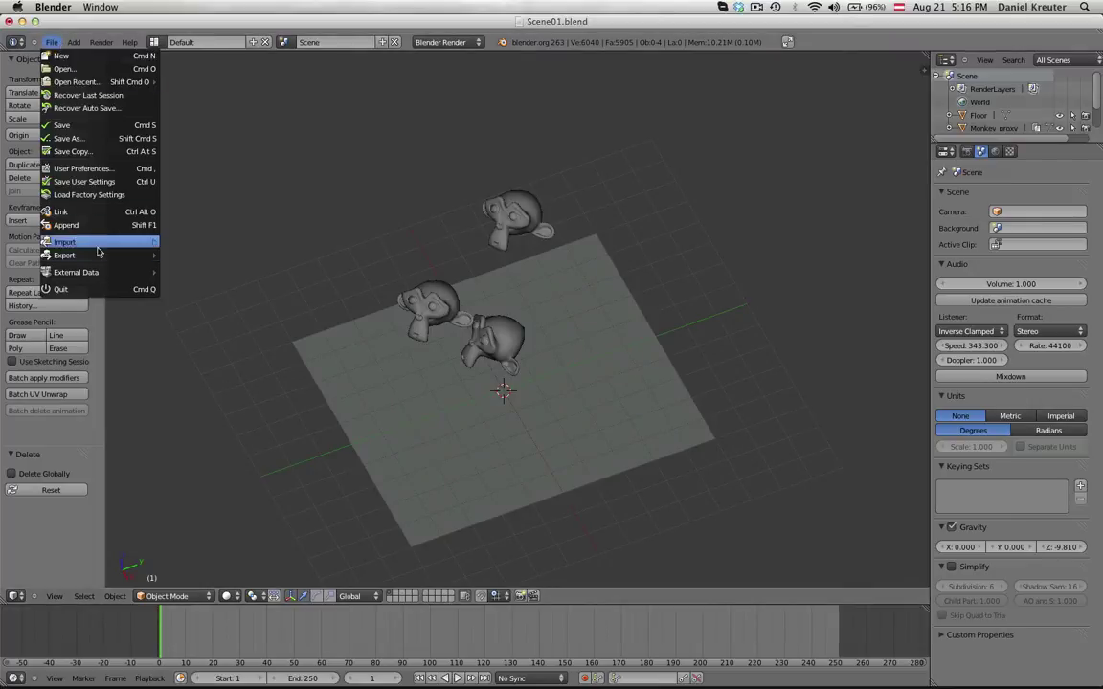
pyautogui.click(80, 211)
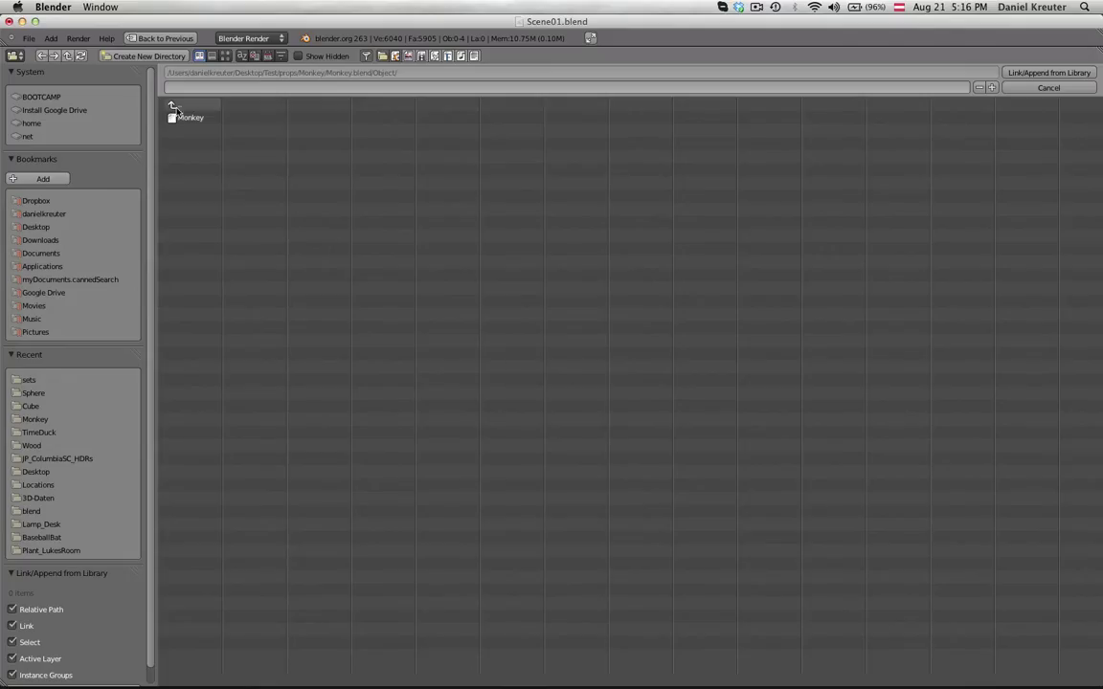
pyautogui.click(192, 104)
pyautogui.click(193, 104)
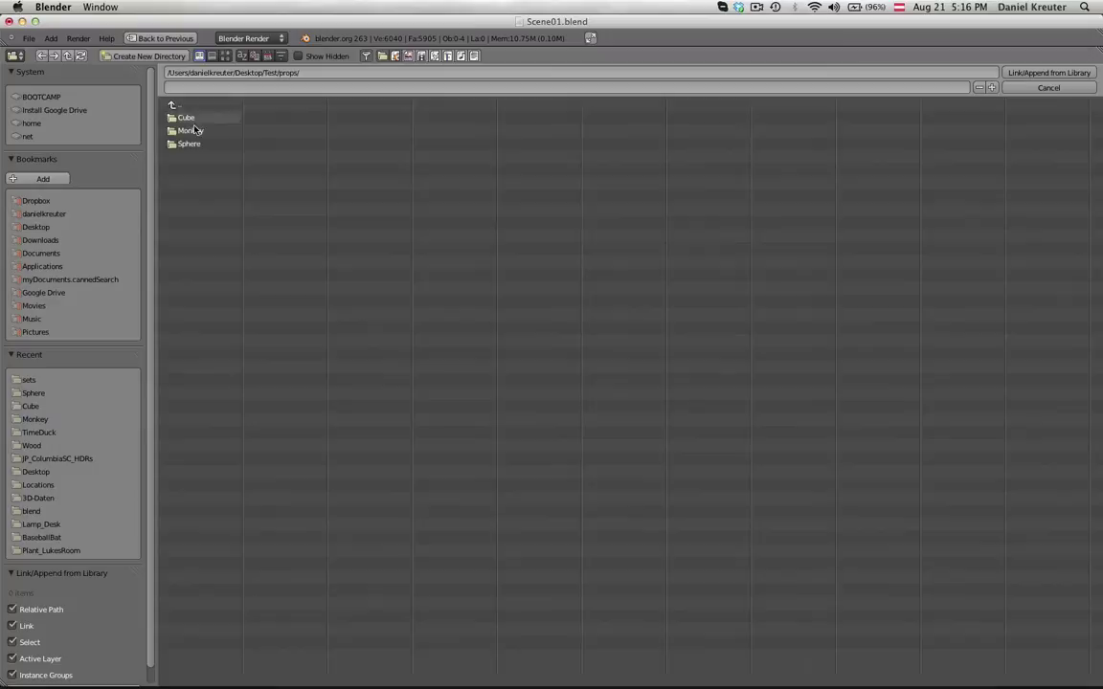
pyautogui.click(192, 145)
pyautogui.click(190, 118)
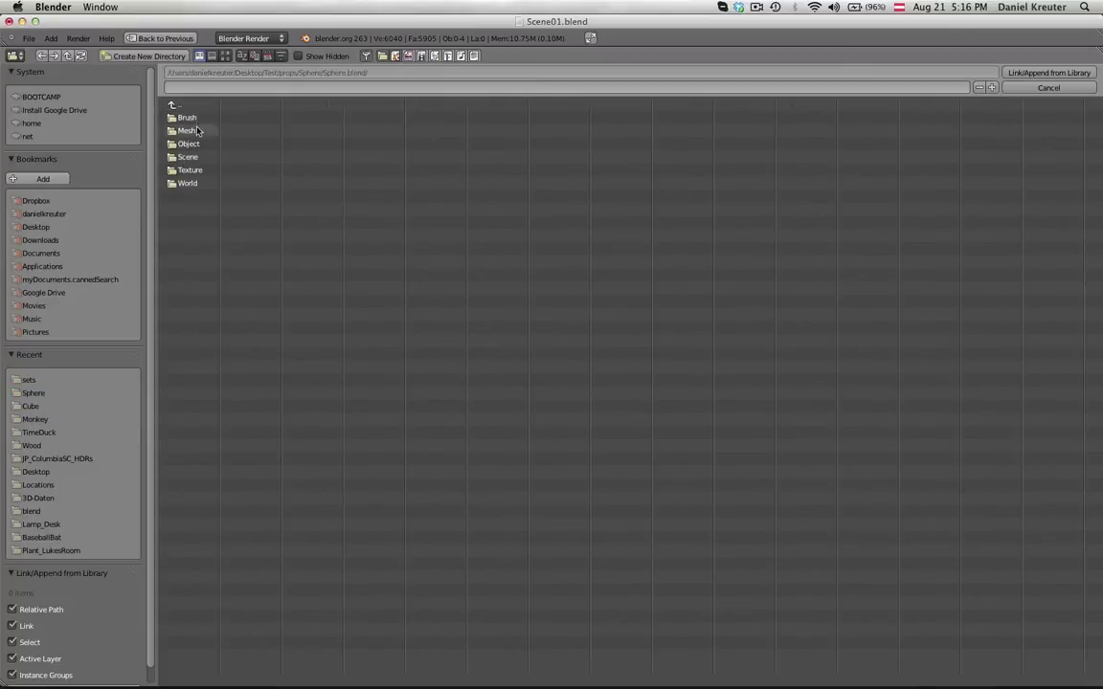
pyautogui.click(189, 128)
pyautogui.doubleClick(189, 120)
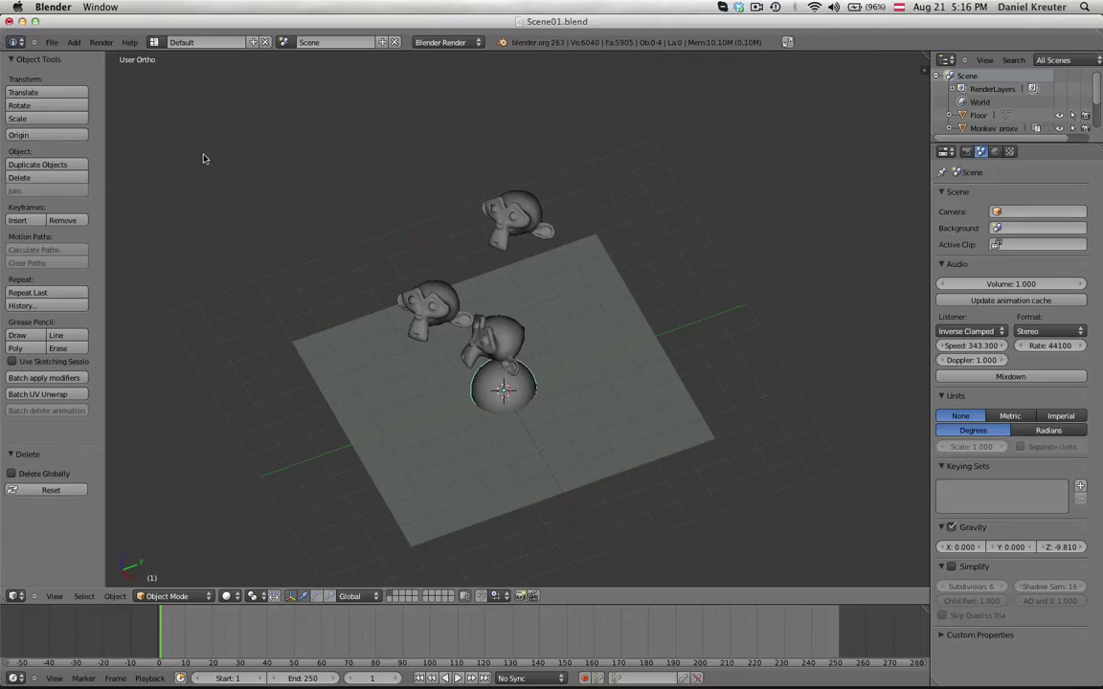
# Select the linked sphere and make a proxy of it.
pyautogui.rightClick(486, 398)
pyautogui.hotkey('ctrl', 'alt', 'p')
pyautogui.click(492, 395)
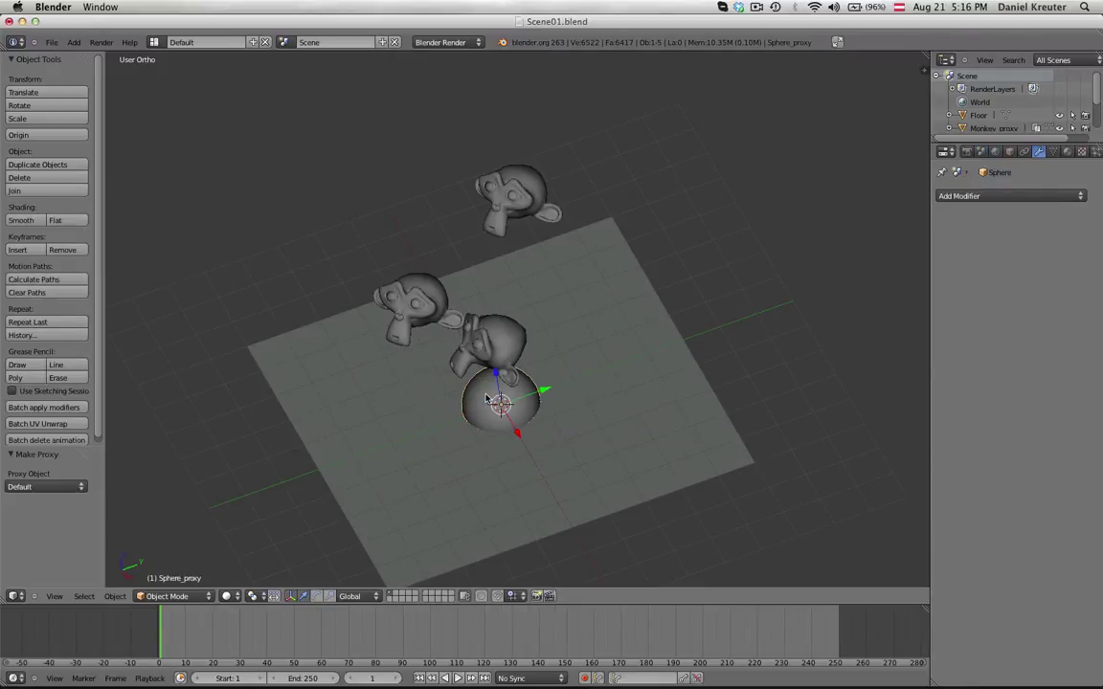
# Move the sphere proxy 4 on X and 2 on Z in front view and deselect it.
pyautogui.moveTo(492, 395); pyautogui.dragTo(534, 373, button='middle')
pyautogui.press('KP_1')
pyautogui.press('g')
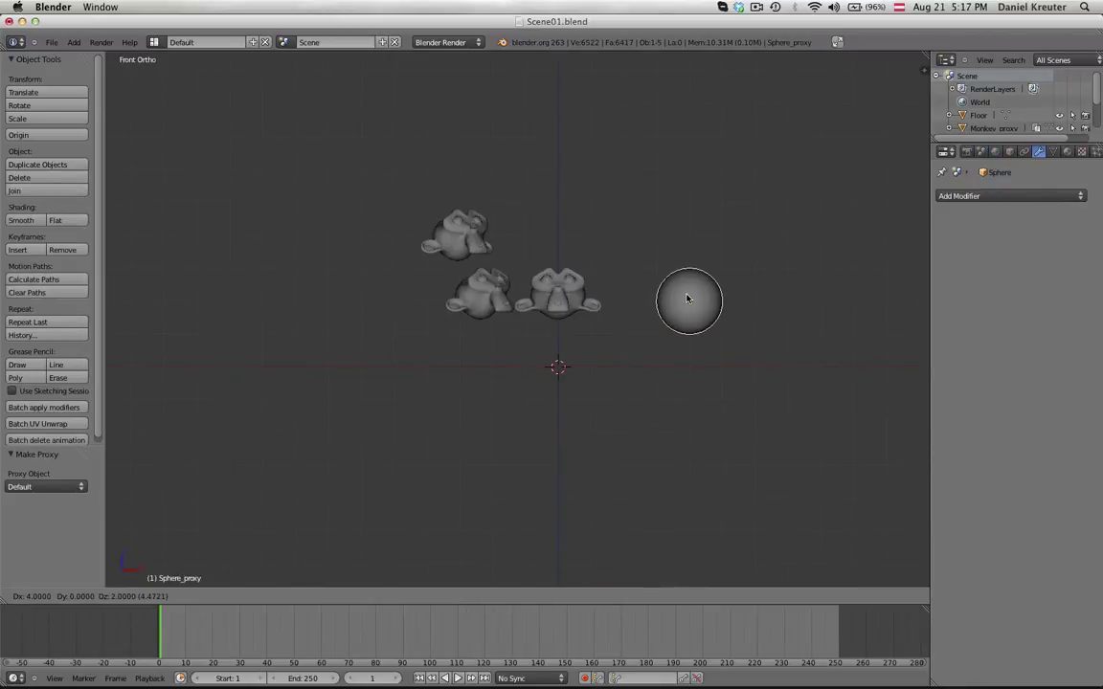
pyautogui.click(688, 297)
pyautogui.press('a')
# Review the set from several angles, selecting the floor and the three remaining monkeys to show its parts.
pyautogui.moveTo(565, 312); pyautogui.dragTo(337, 396, button='middle')
pyautogui.scroll(2, 531, 431)
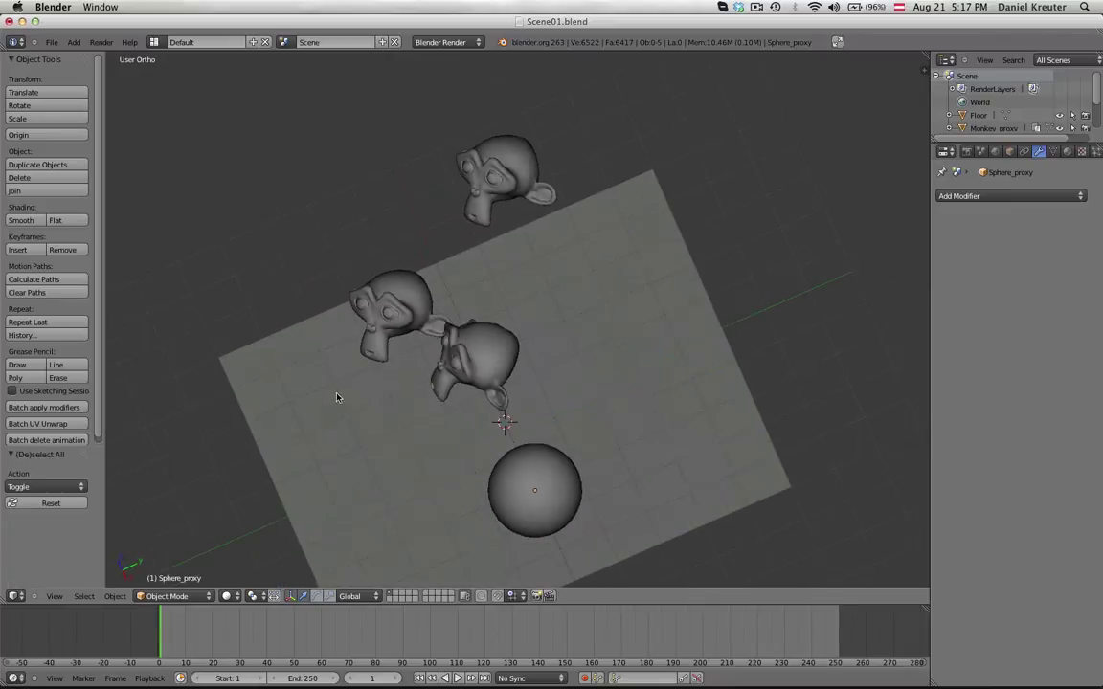
pyautogui.scroll(-1, 336, 396)
pyautogui.moveTo(718, 330); pyautogui.dragTo(489, 448, button='middle')
pyautogui.scroll(3, 376, 340)
pyautogui.keyDown('shift'); pyautogui.moveTo(529, 379); pyautogui.dragTo(539, 323, button='middle'); pyautogui.keyUp('shift')
pyautogui.scroll(-2, 517, 408)
pyautogui.scroll(-2, 538, 322)
pyautogui.scroll(-1, 647, 428)
pyautogui.rightClick(581, 359)
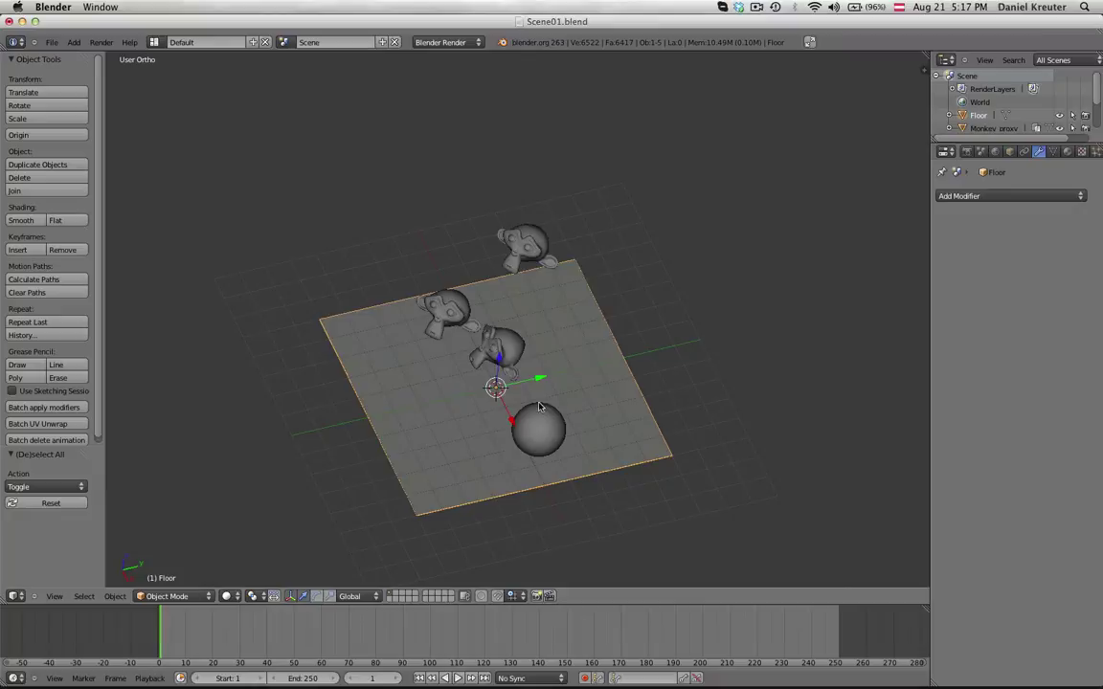
pyautogui.scroll(3, 599, 475)
pyautogui.moveTo(539, 408); pyautogui.dragTo(628, 433, button='middle')
pyautogui.rightClick(435, 353)
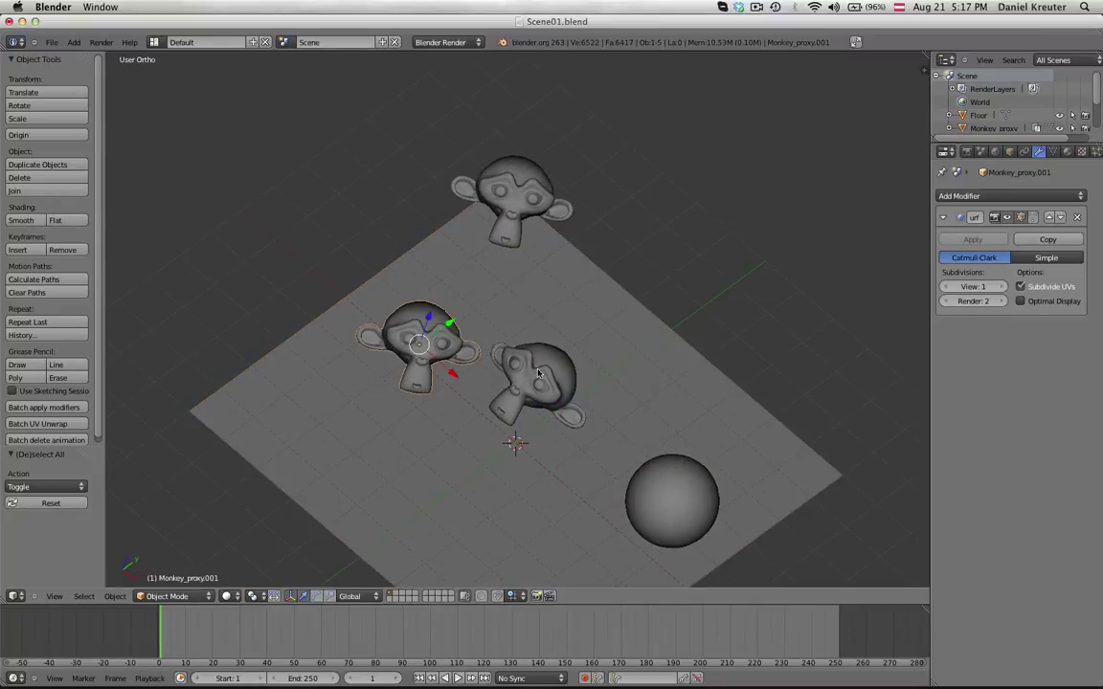
pyautogui.keyDown('shift'); pyautogui.rightClick(538, 369); pyautogui.keyUp('shift')
pyautogui.keyDown('shift'); pyautogui.rightClick(510, 205); pyautogui.keyUp('shift')
pyautogui.moveTo(500, 373); pyautogui.dragTo(461, 400, button='middle')
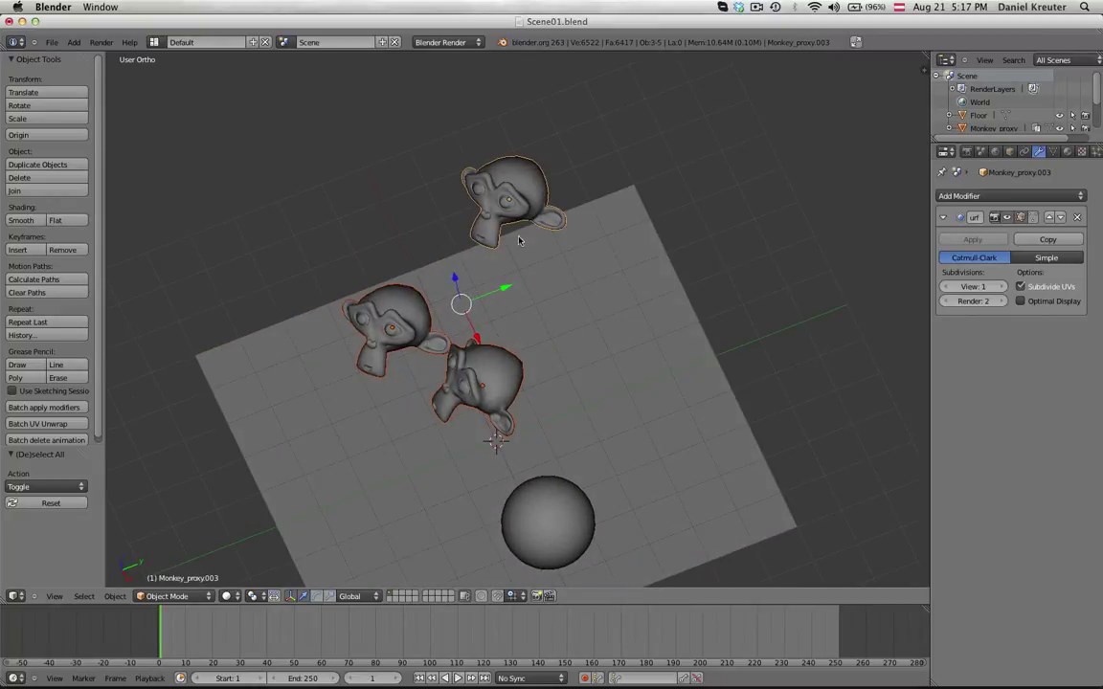
pyautogui.moveTo(519, 241); pyautogui.dragTo(469, 311, button='middle')
# Save over Scene01.blend and start a new file from the startup scene.
pyautogui.hotkey('ctrl', 's')
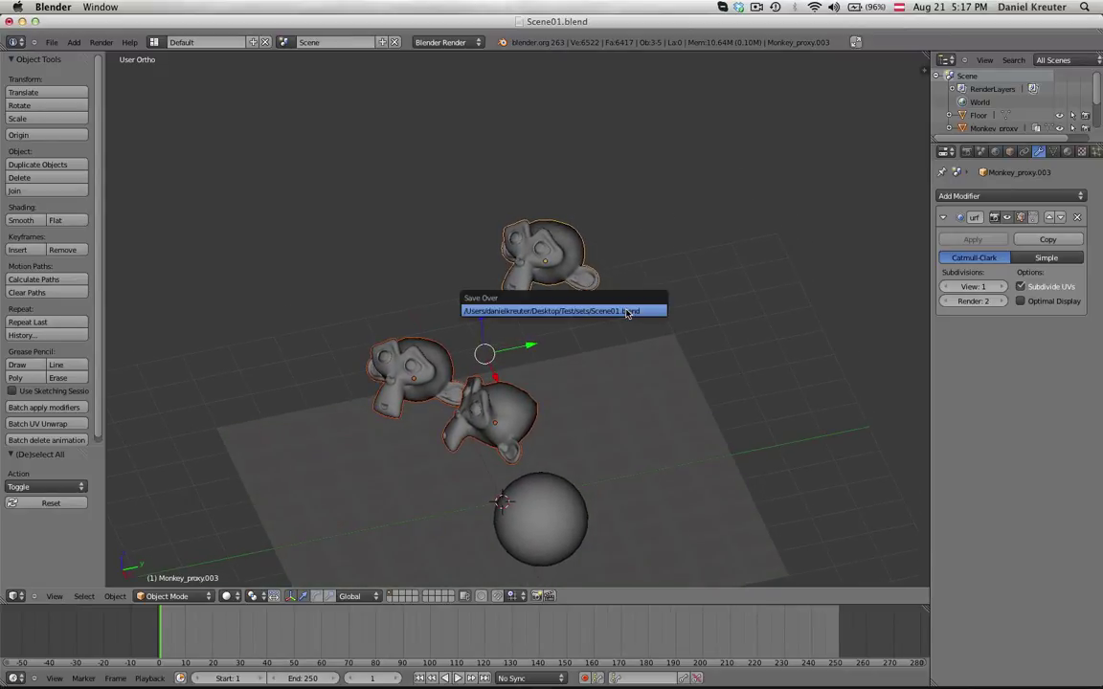
pyautogui.click(627, 311)
pyautogui.click(51, 42)
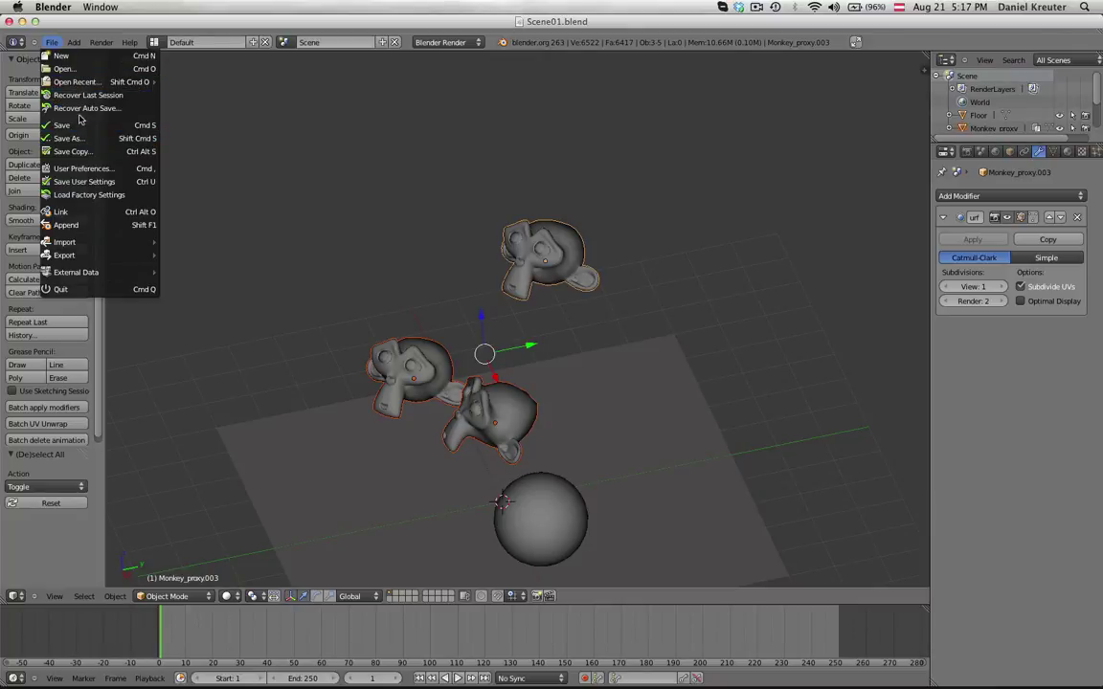
pyautogui.click(104, 58)
pyautogui.click(103, 62)
# Select all default objects in the new scene and delete them.
pyautogui.press('a')
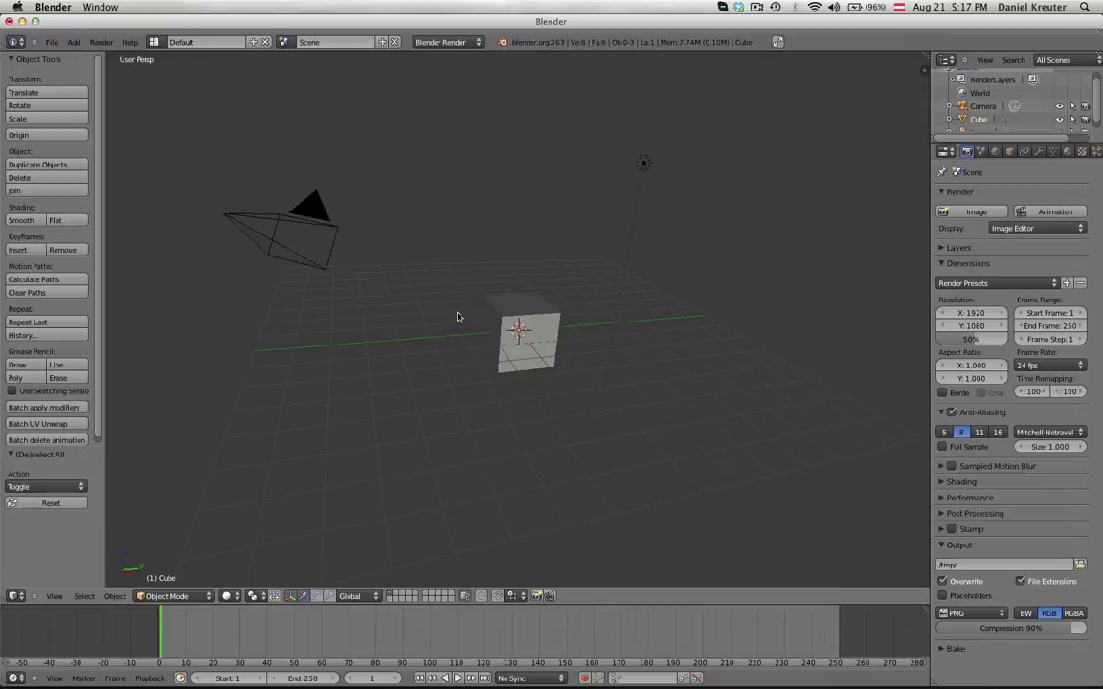
pyautogui.press('a')
pyautogui.press('x')
pyautogui.click(395, 283)
# Add a cube mesh to the empty scene.
pyautogui.hotkey('shift', 'a')
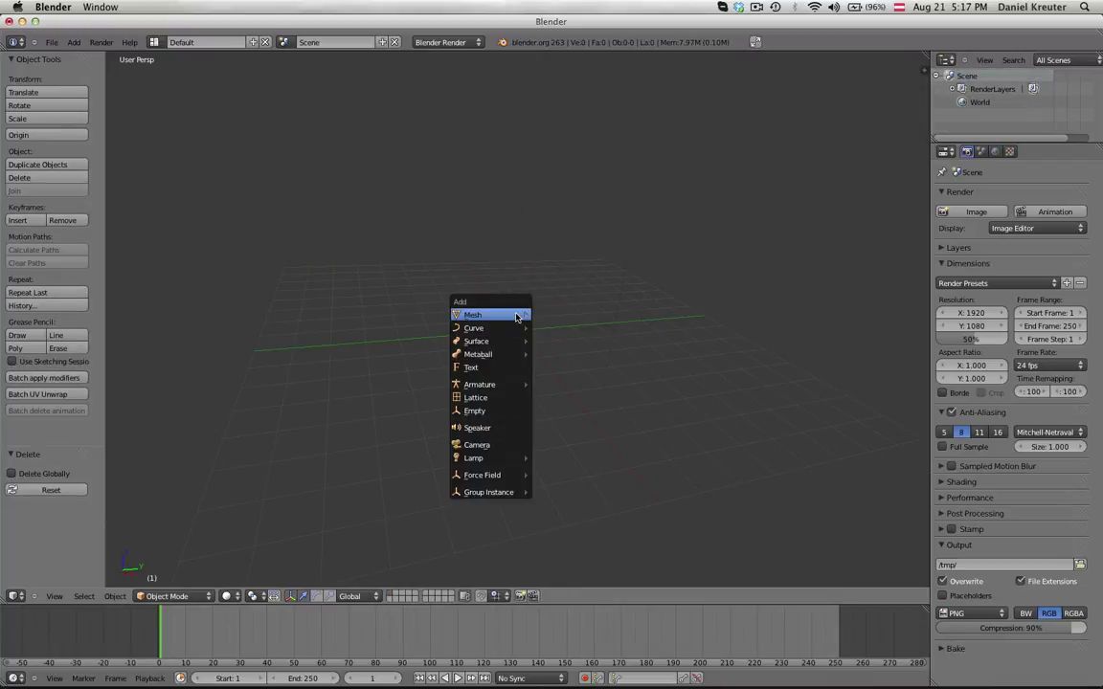
pyautogui.moveTo(479, 315)
pyautogui.click(546, 332)
pyautogui.scroll(9, 545, 334)
pyautogui.scroll(-3, 518, 357)
pyautogui.moveTo(518, 357); pyautogui.dragTo(634, 388, button='middle')
# Give the cube a new material with a red diffuse colour and a specular intensity of 0.
pyautogui.click(461, 44)
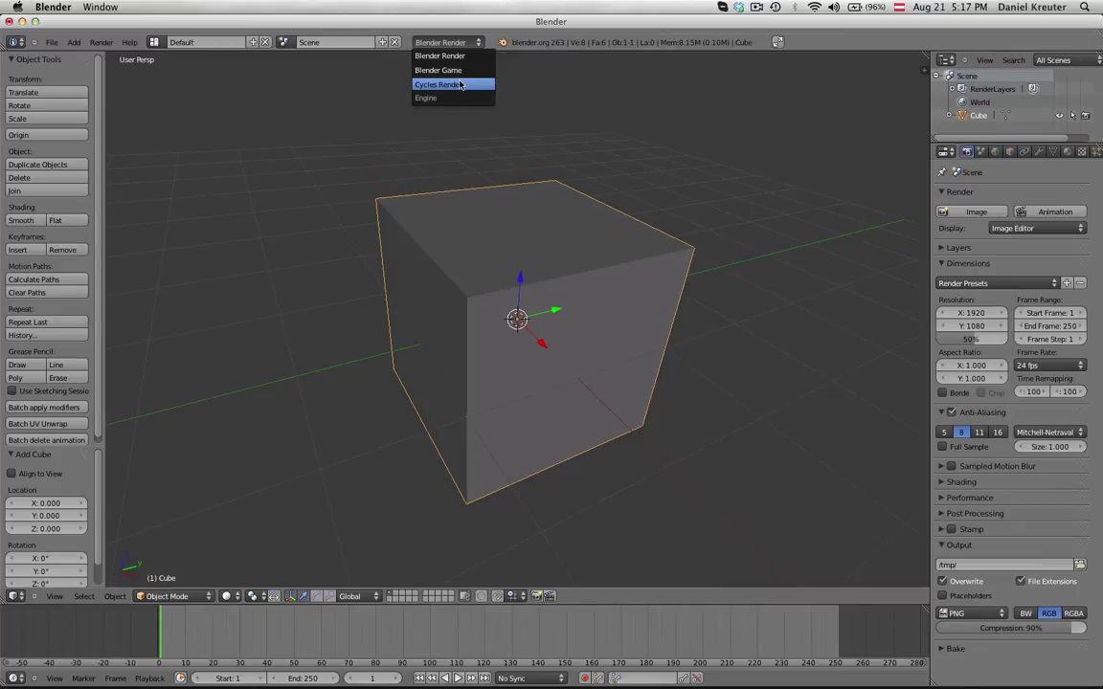
pyautogui.click(1068, 152)
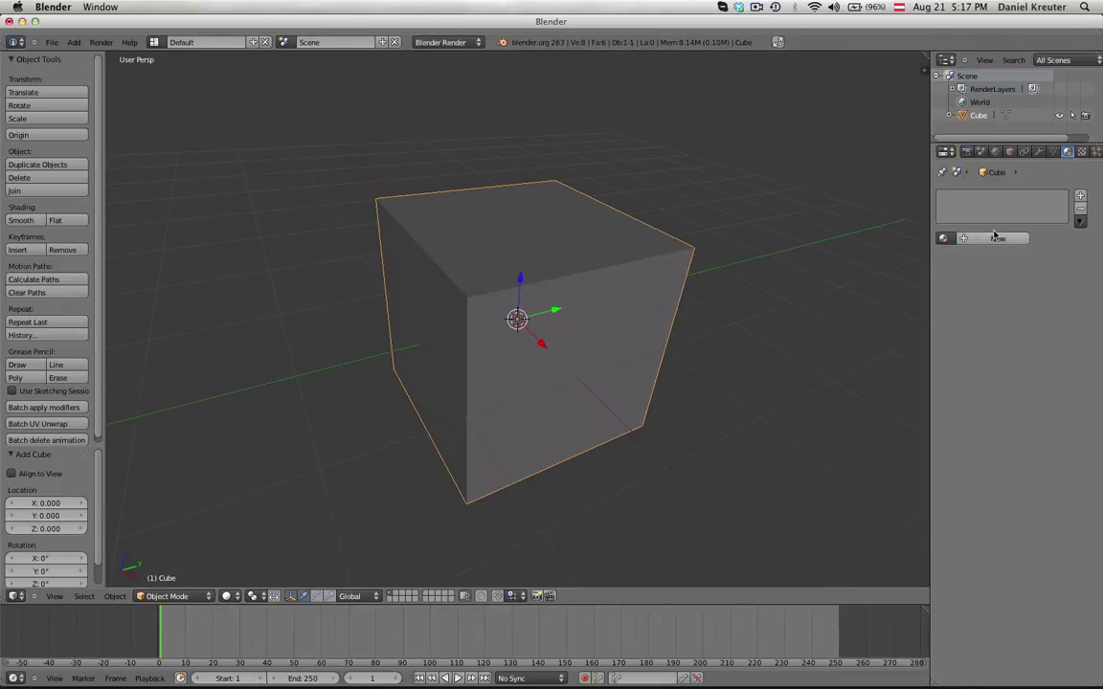
pyautogui.click(986, 233)
pyautogui.click(972, 399)
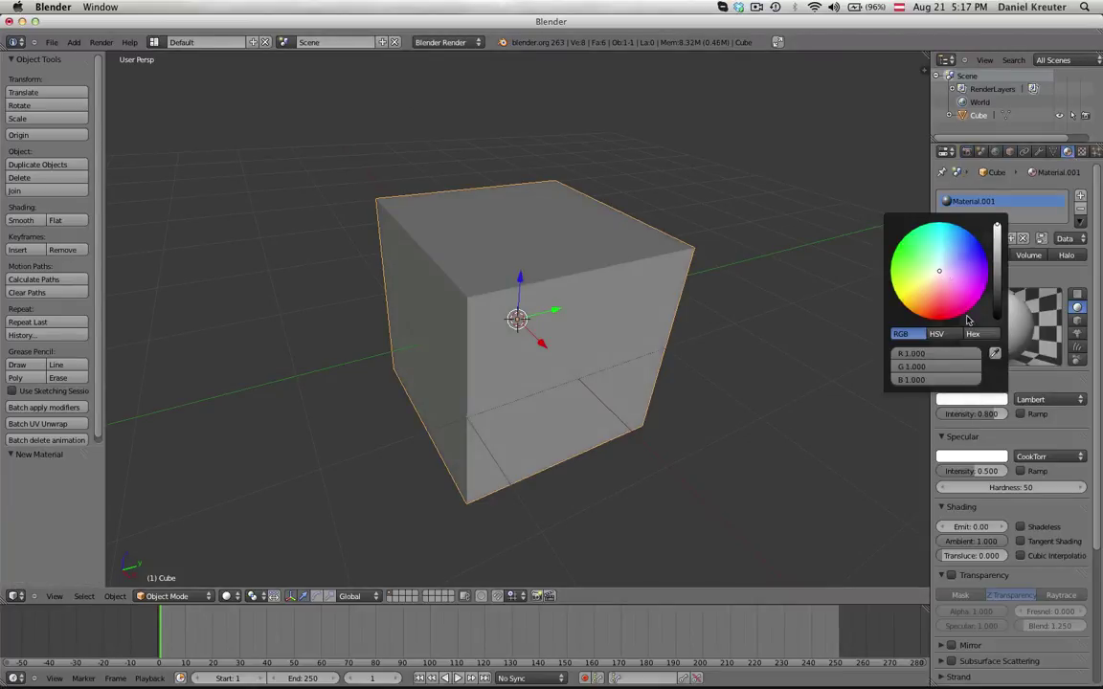
pyautogui.click(894, 277)
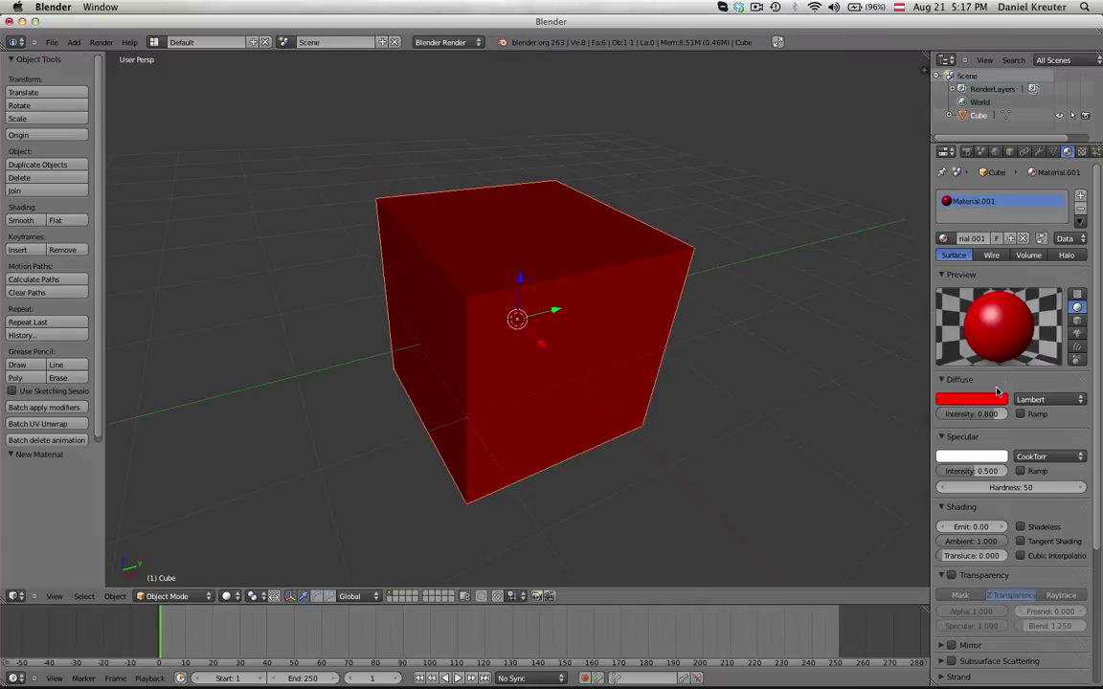
pyautogui.scroll(-3, 556, 350)
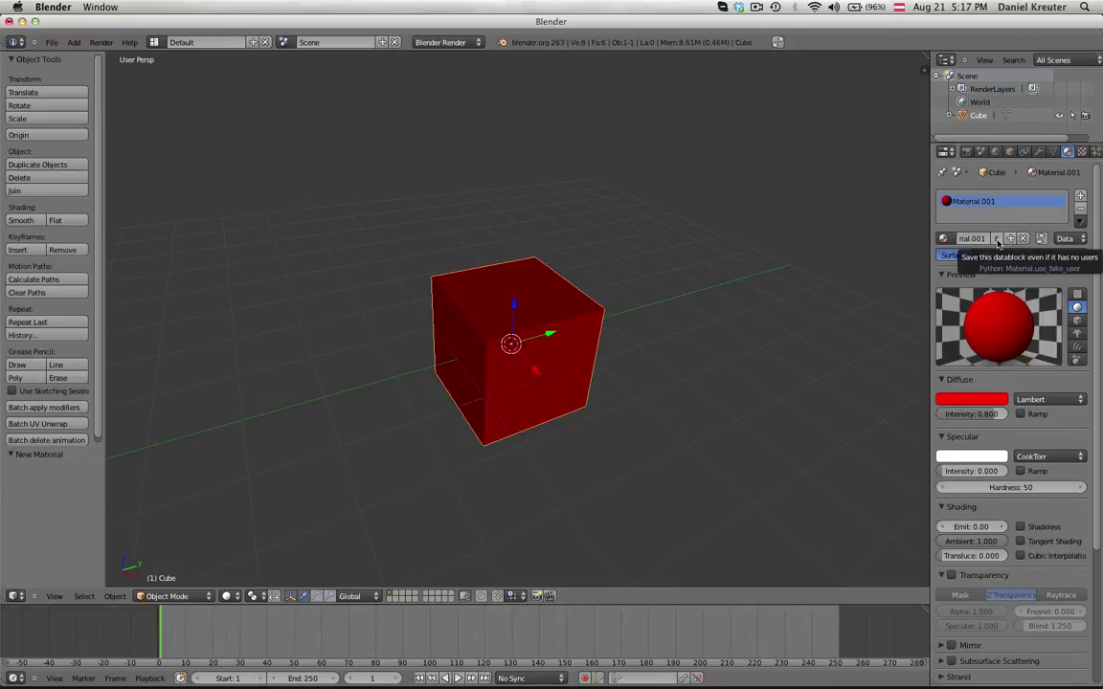
pyautogui.press('x')
pyautogui.click(617, 298)
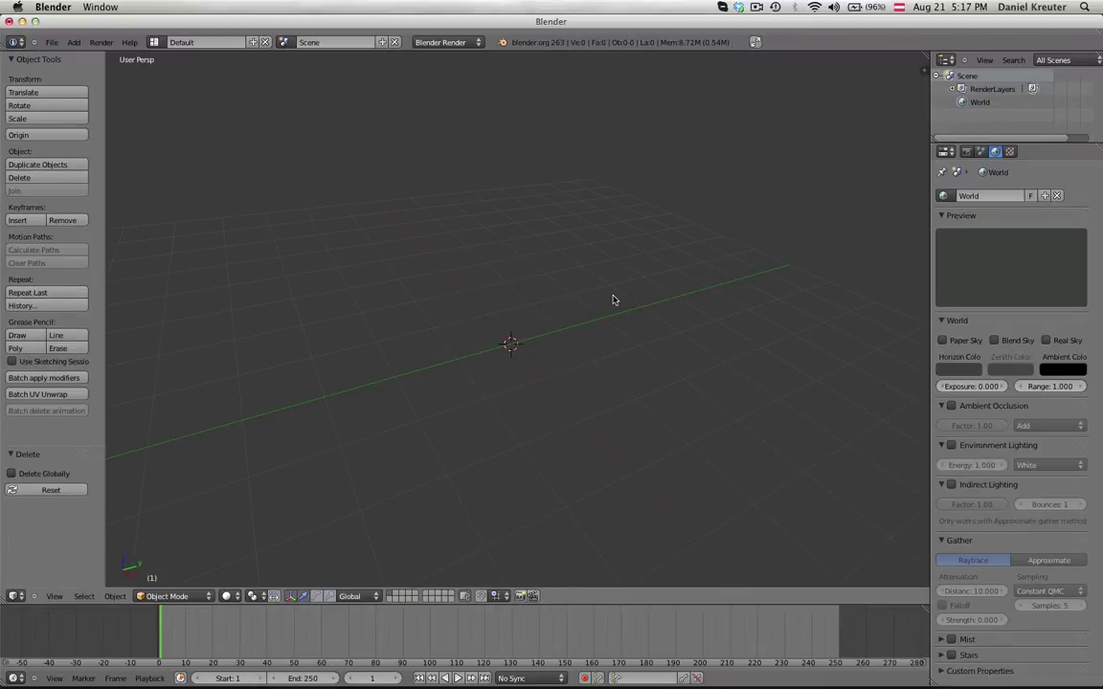
pyautogui.hotkey('ctrl', 'z')
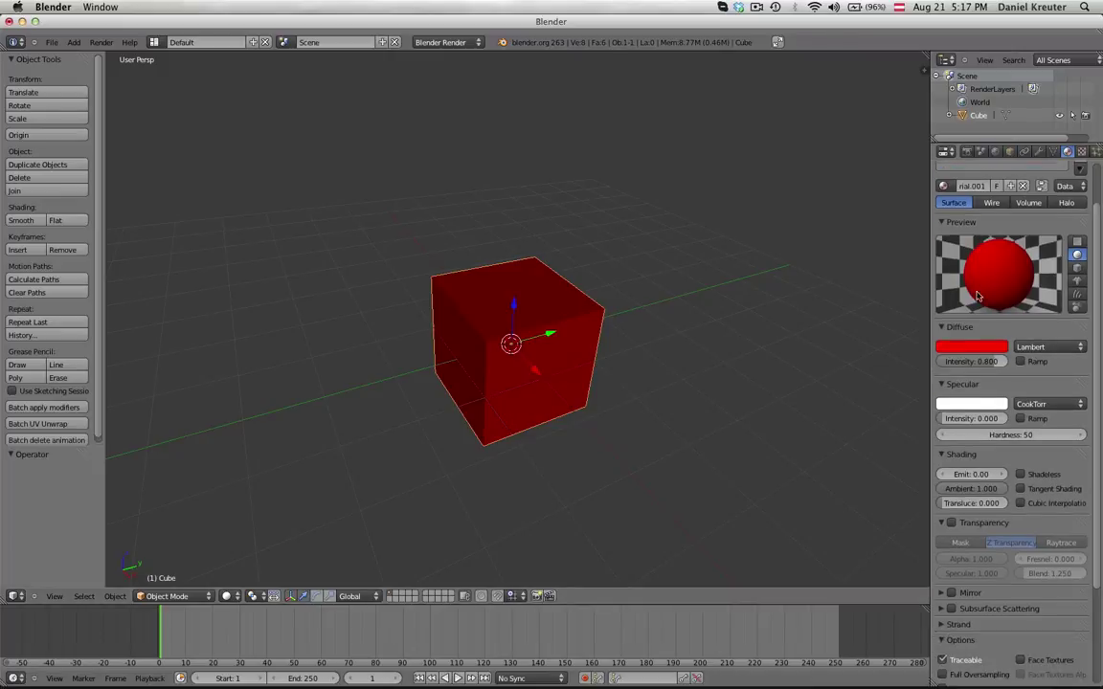
# Enable the fake user on the red material so it is kept without users, and delete the cube.
pyautogui.moveTo(538, 275); pyautogui.dragTo(556, 271, button='middle')
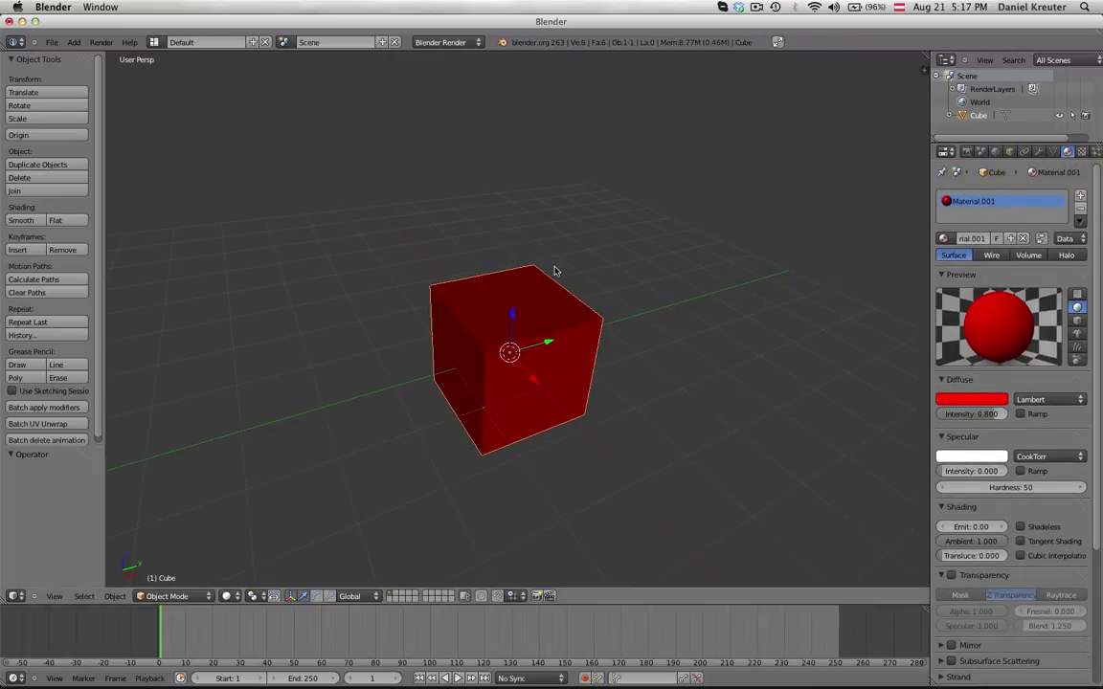
pyautogui.scroll(-1, 557, 271)
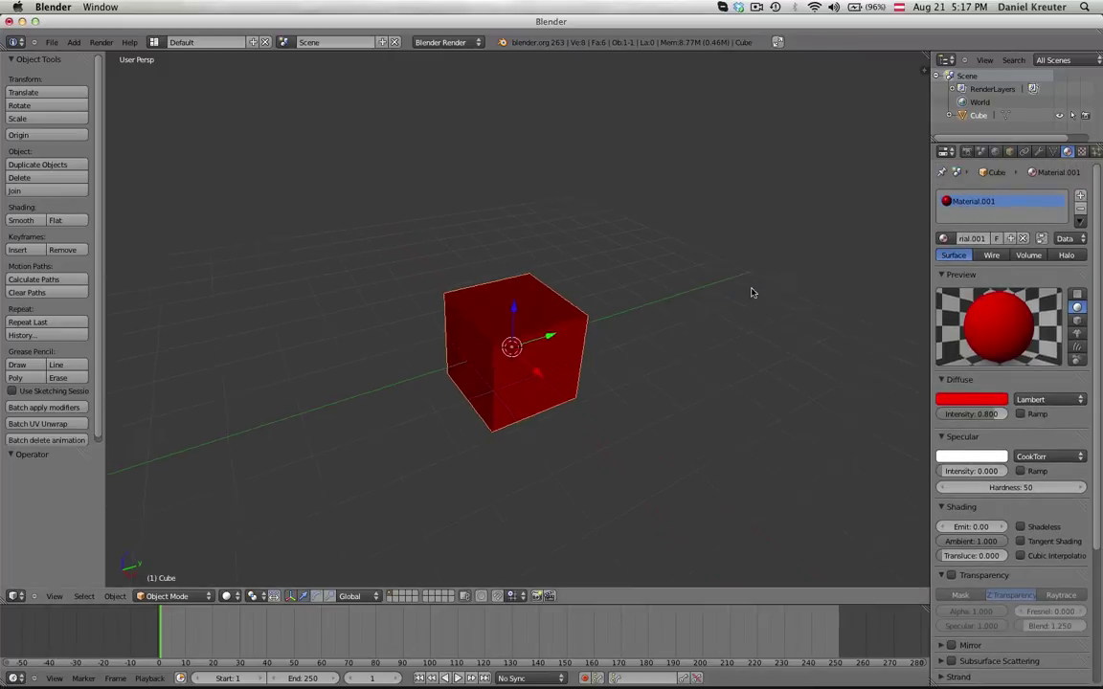
pyautogui.click(997, 239)
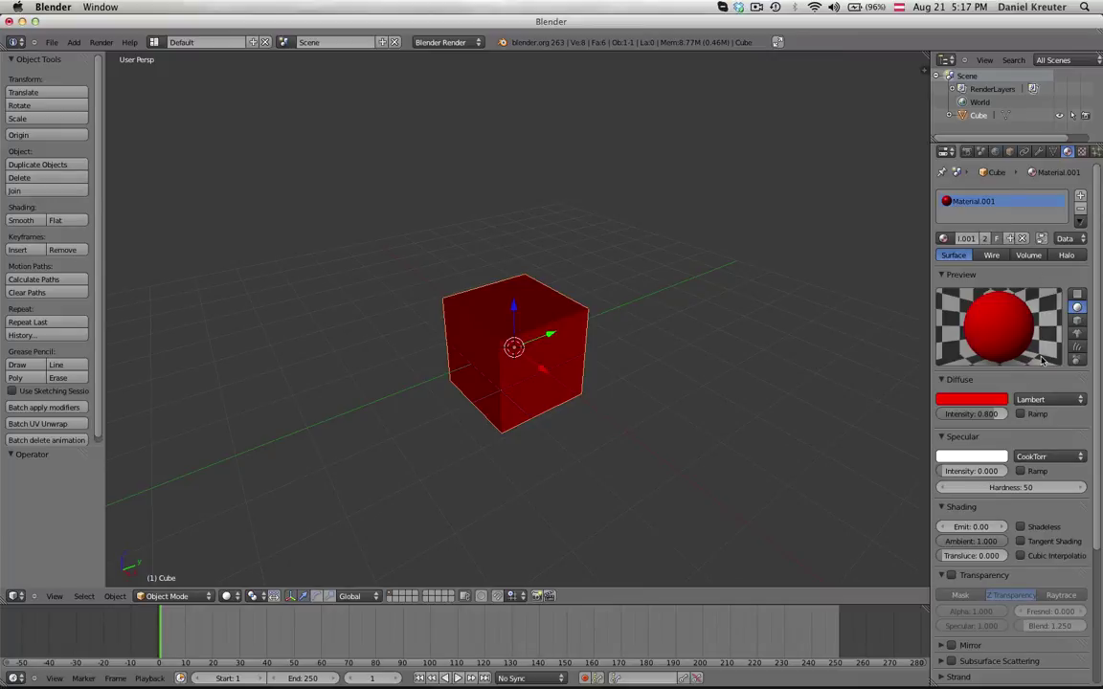
pyautogui.scroll(-2, 579, 298)
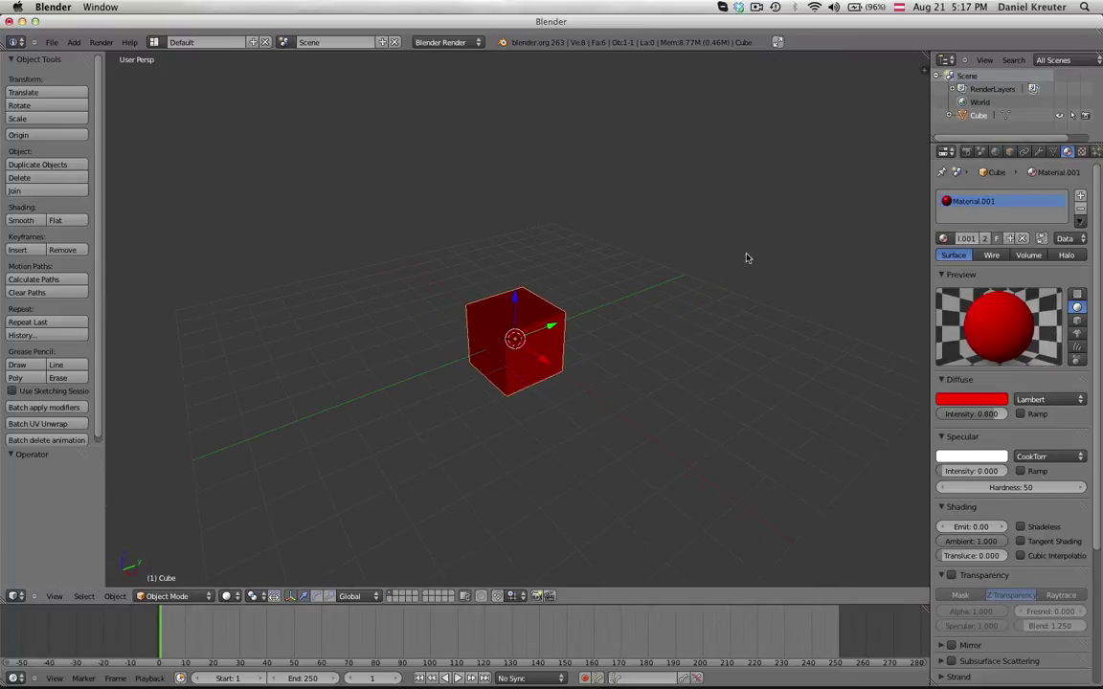
pyautogui.press('x')
pyautogui.click(551, 342)
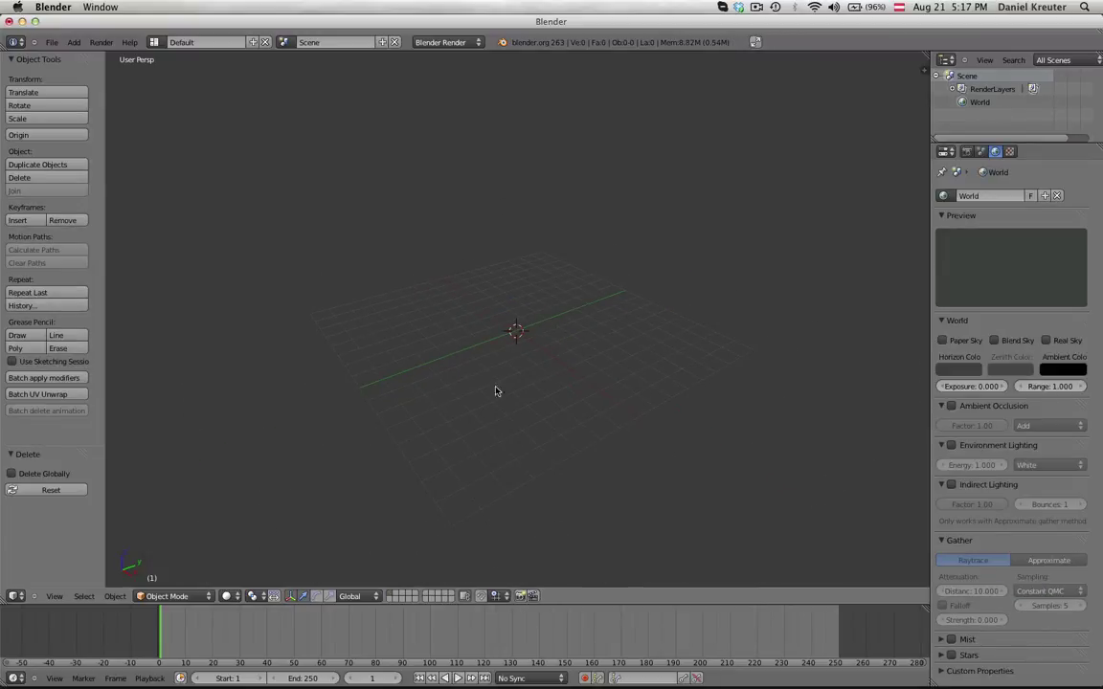
pyautogui.moveTo(495, 391); pyautogui.dragTo(537, 330, button='middle')
pyautogui.moveTo(673, 338); pyautogui.dragTo(403, 383, button='middle')
pyautogui.scroll(1, 439, 234)
pyautogui.keyDown('shift'); pyautogui.moveTo(700, 231); pyautogui.dragTo(689, 244, button='middle'); pyautogui.keyUp('shift')
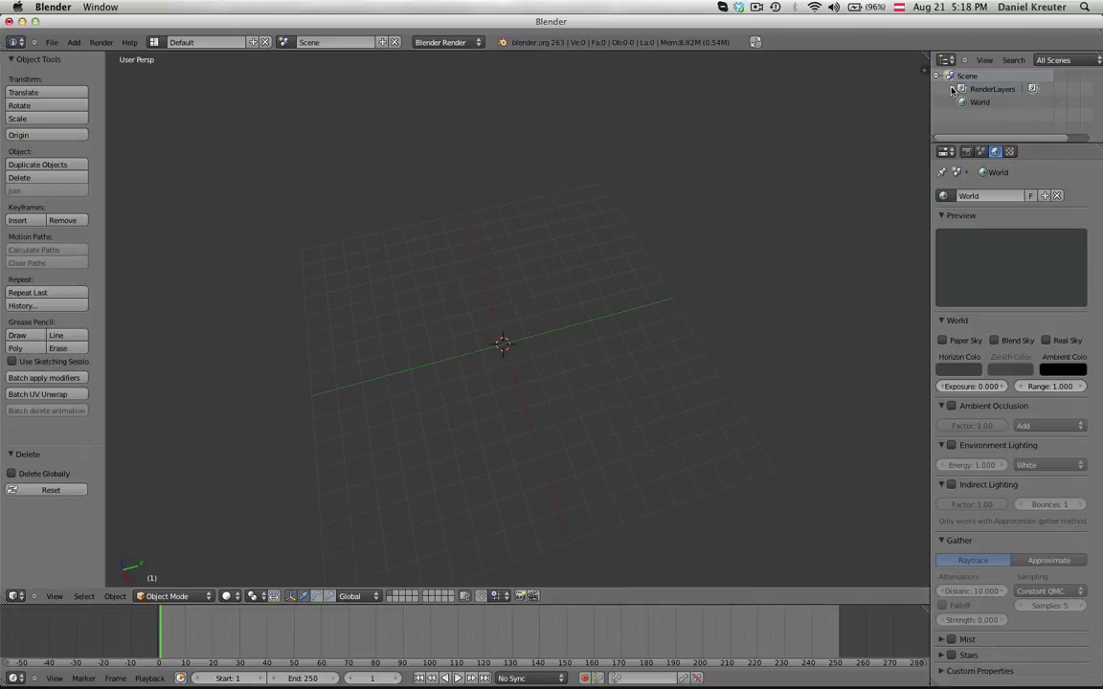
pyautogui.scroll(-1, 664, 204)
# Save the material file as Red.blend in the Test project's materials folder.
pyautogui.hotkey('ctrl', 's')
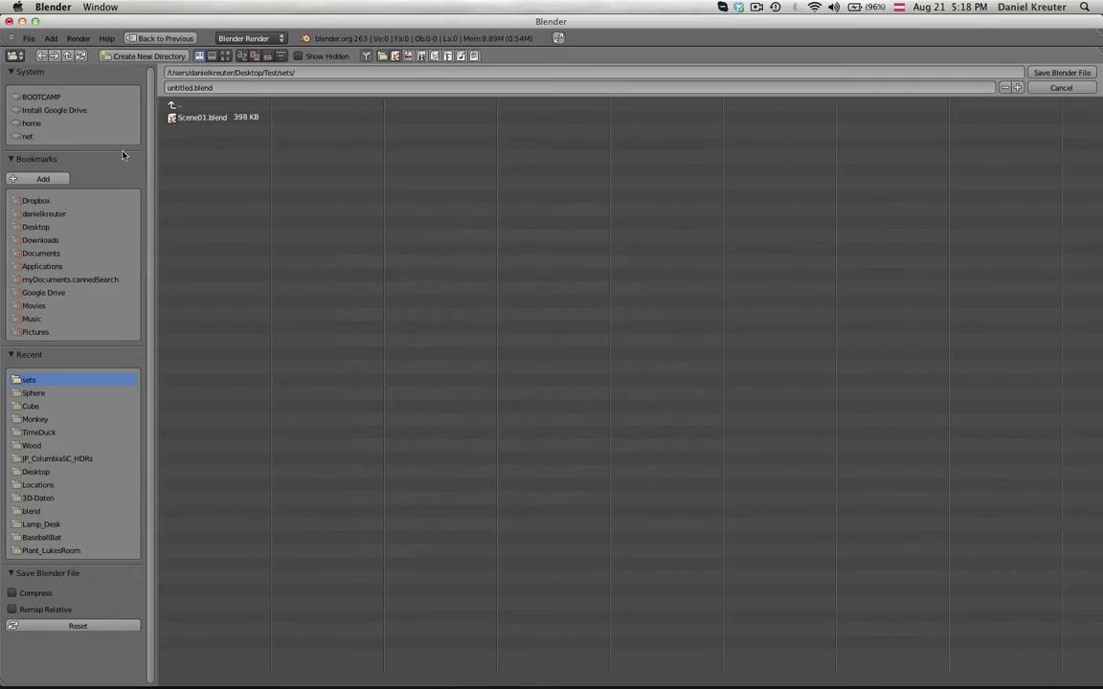
pyautogui.click(180, 105)
pyautogui.click(190, 119)
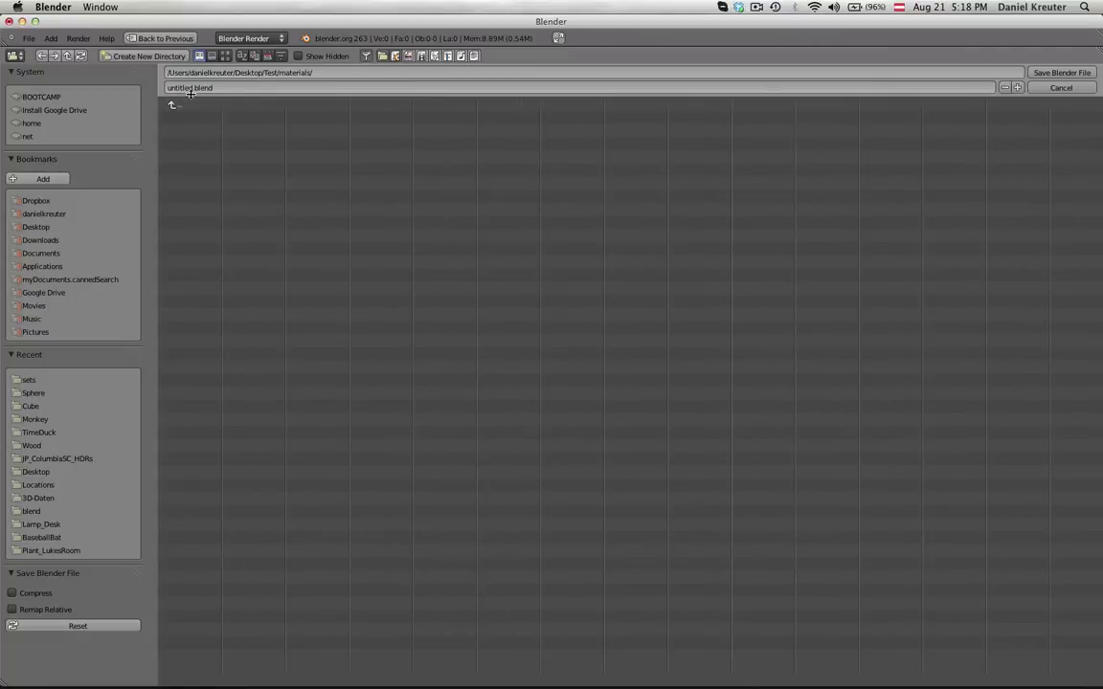
pyautogui.press('BackSpace')
pyautogui.press('Return')
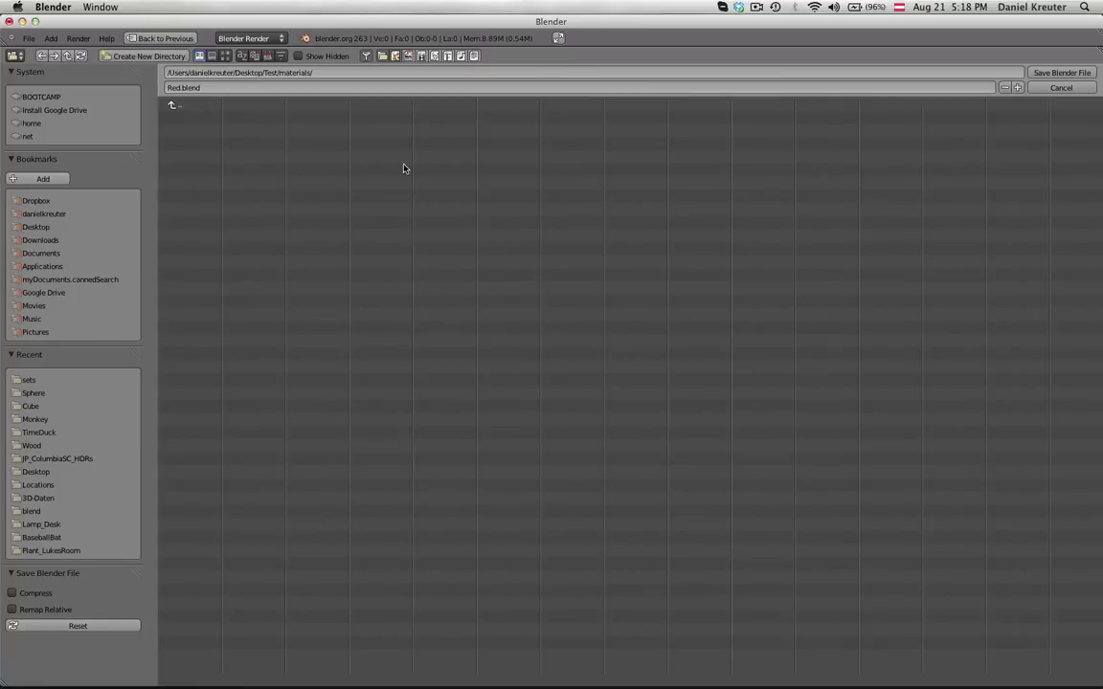
pyautogui.click(1085, 74)
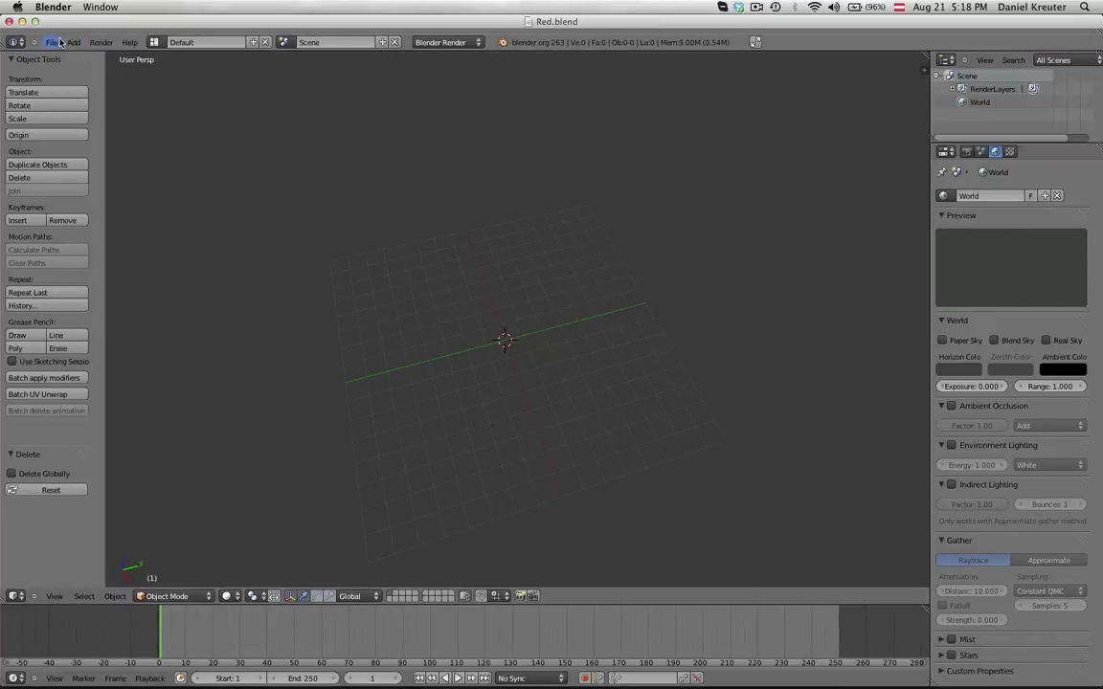
# Open the recent Monkey.blend prop file.
pyautogui.click(53, 42)
pyautogui.moveTo(86, 73)
pyautogui.click(191, 100)
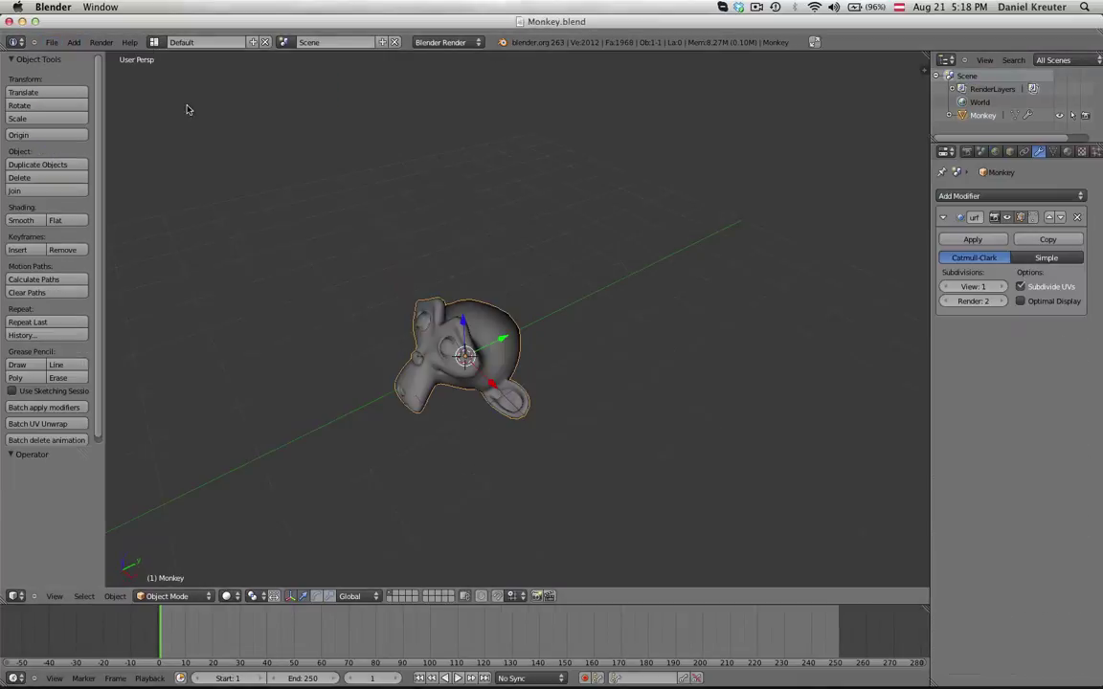
# Link Material.001 into the monkey prop from Red.blend in the Test project's materials folder.
pyautogui.click(51, 42)
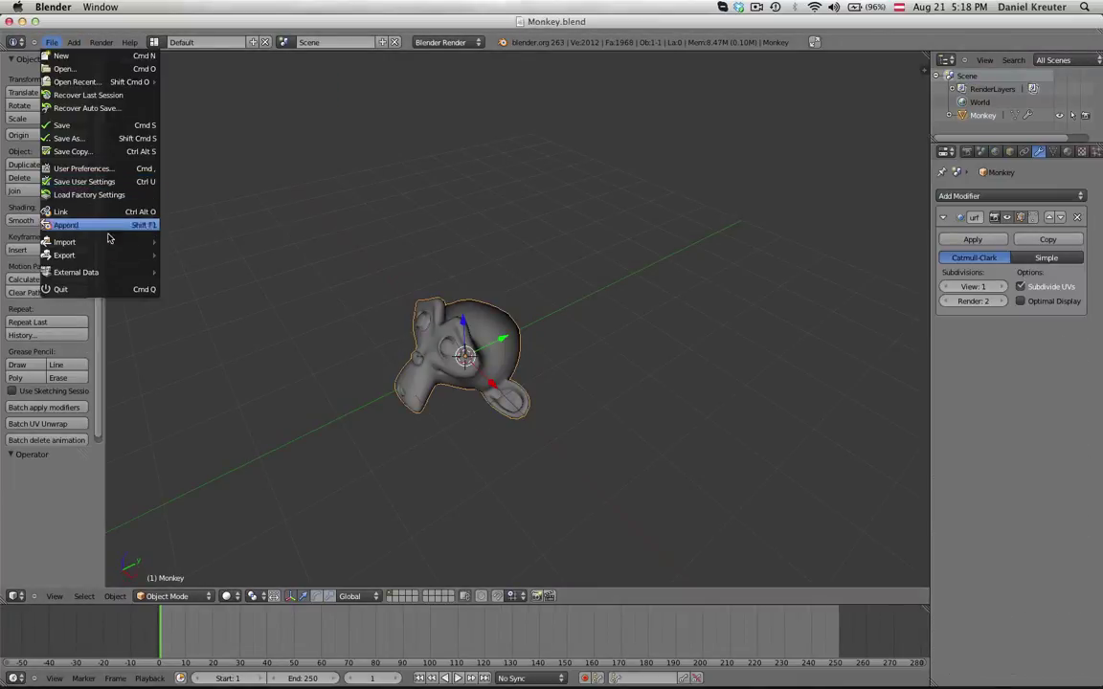
pyautogui.click(100, 214)
pyautogui.click(187, 106)
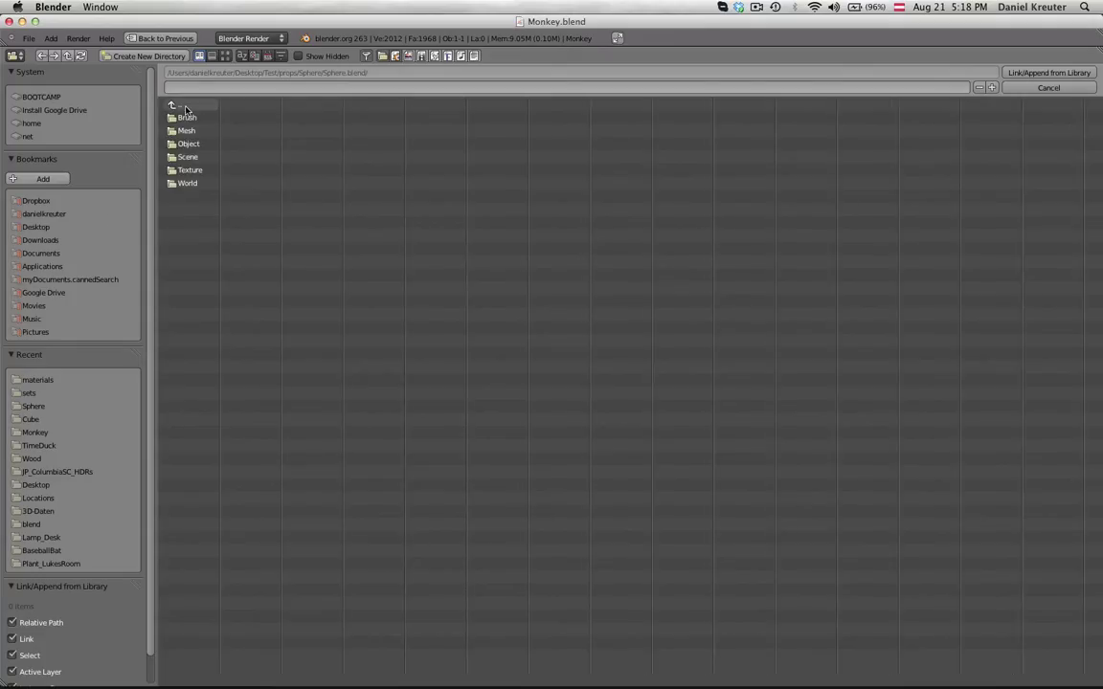
pyautogui.click(186, 107)
pyautogui.click(190, 105)
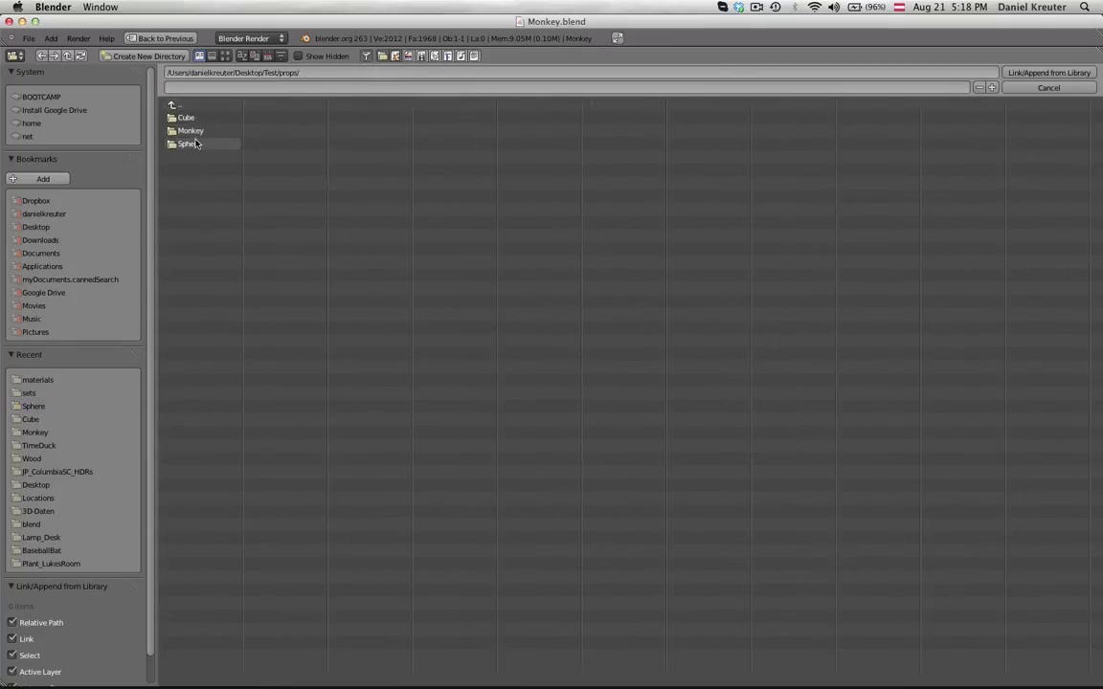
pyautogui.click(178, 105)
pyautogui.click(199, 117)
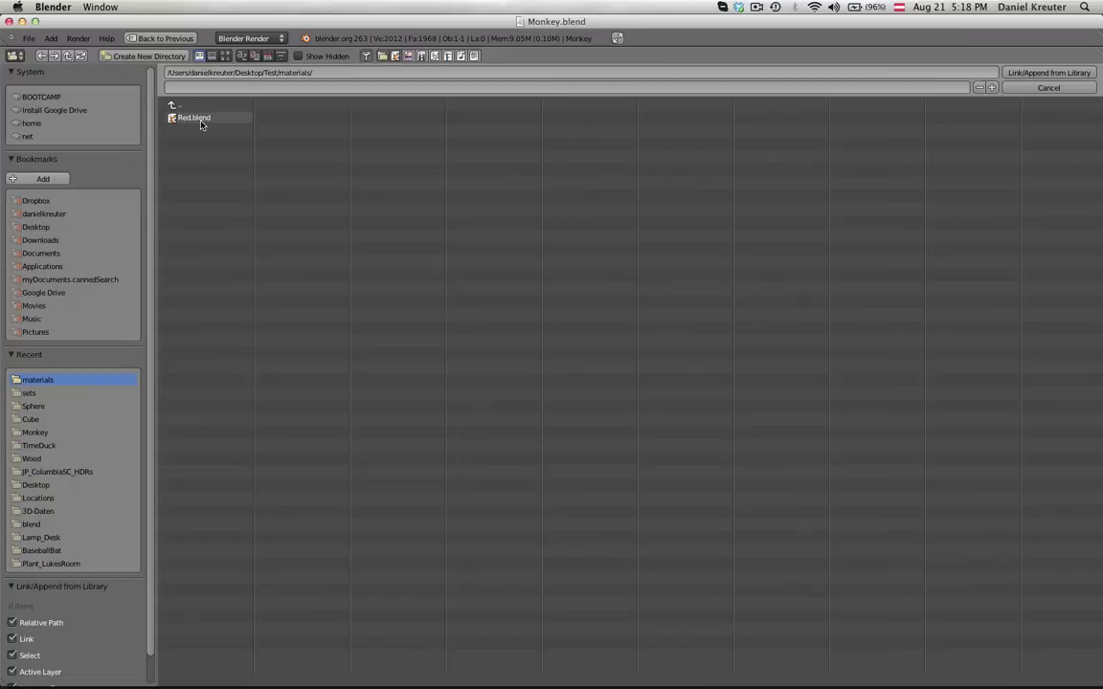
pyautogui.click(200, 120)
pyautogui.click(202, 129)
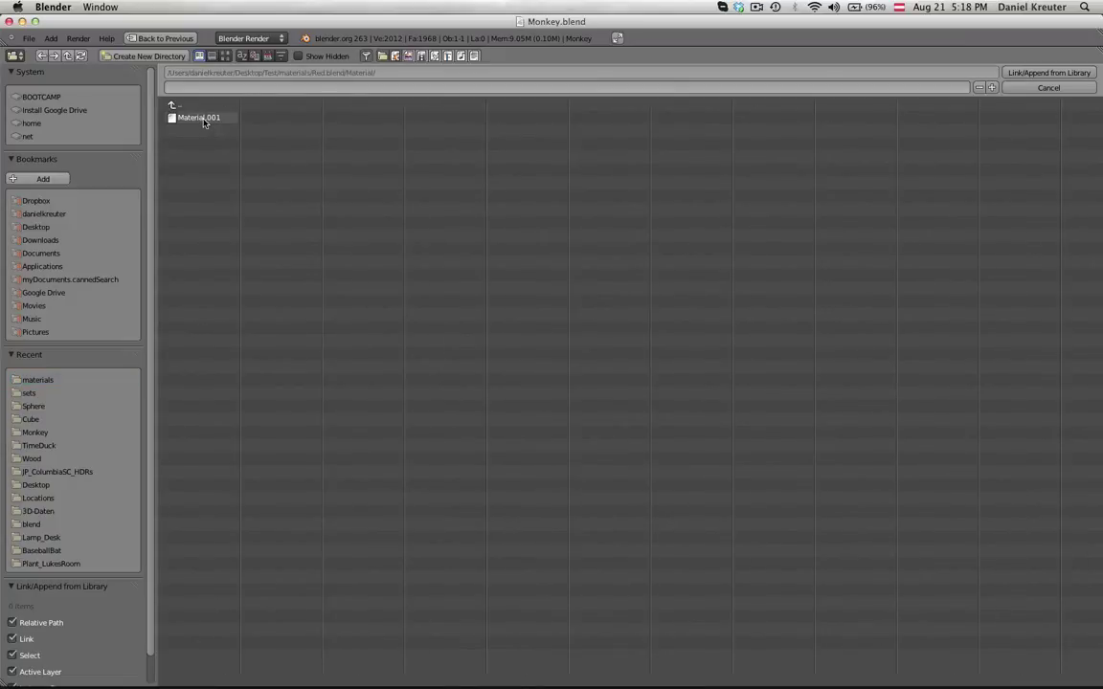
pyautogui.doubleClick(203, 120)
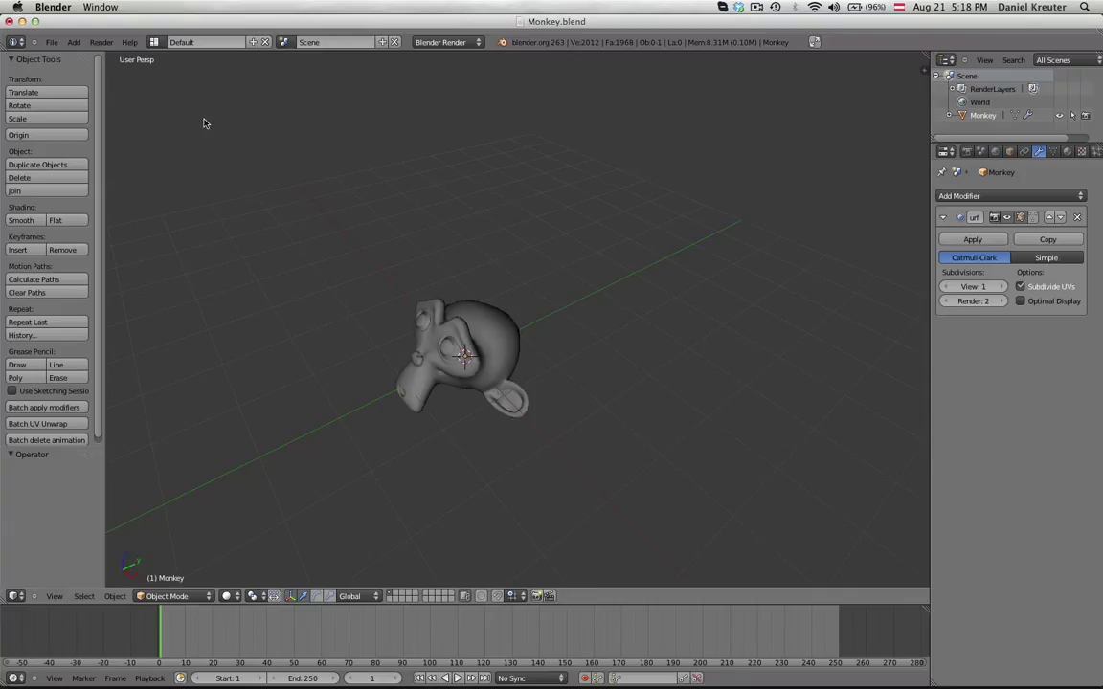
# Assign the linked Material.001 to the monkey and deselect it.
pyautogui.rightClick(515, 376)
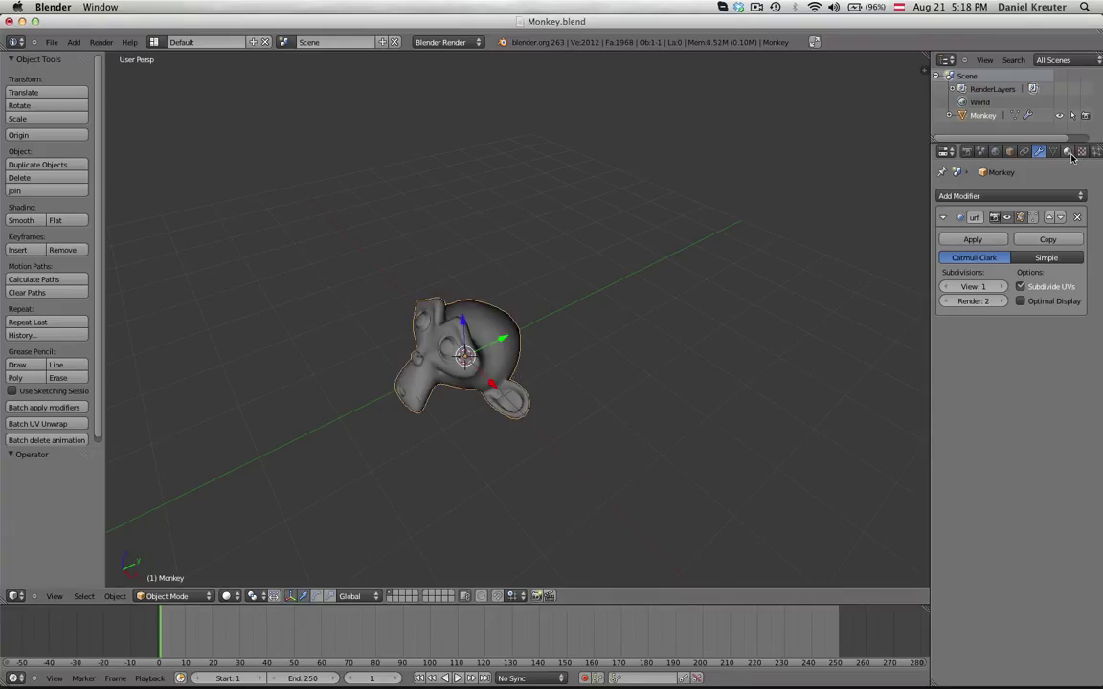
pyautogui.click(1070, 154)
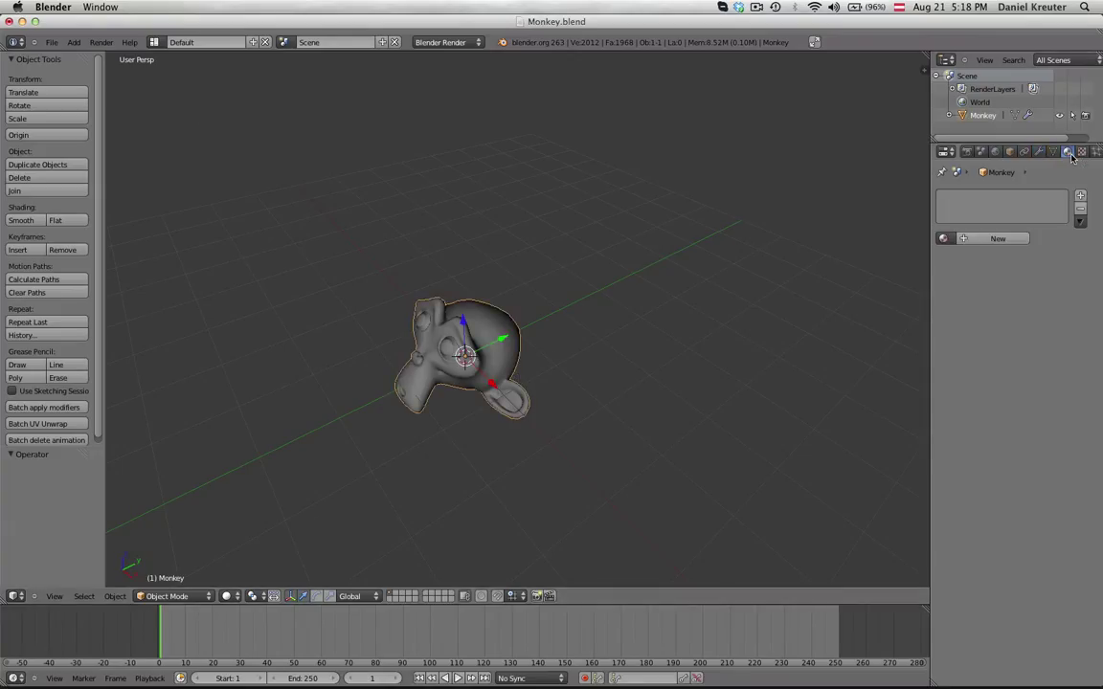
pyautogui.click(943, 239)
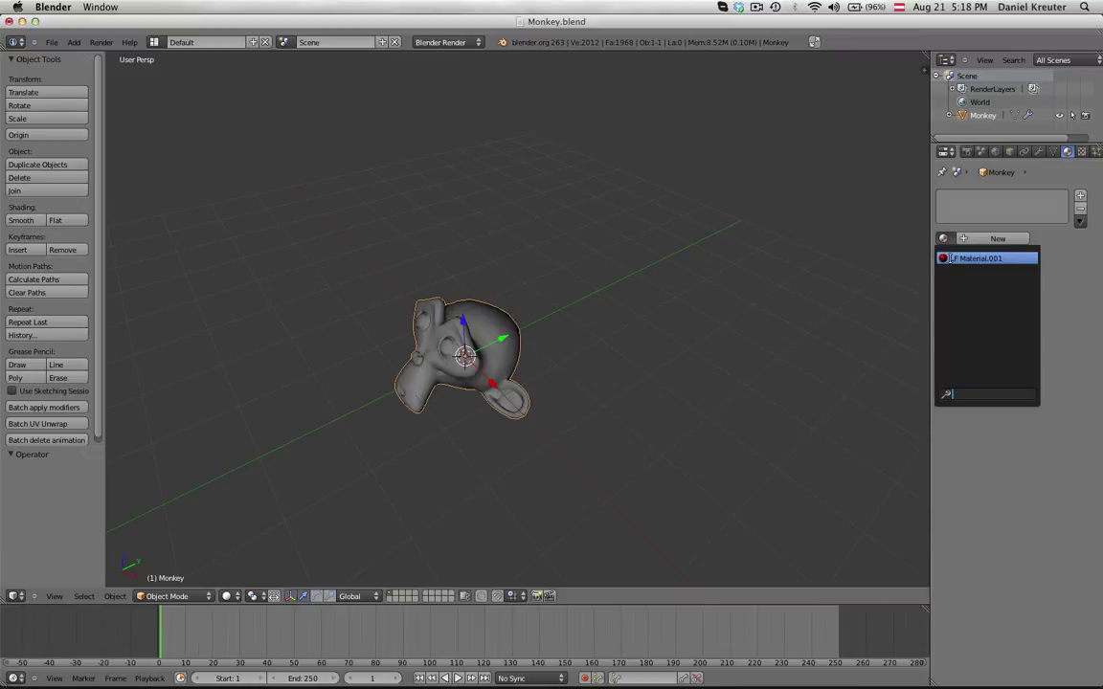
pyautogui.click(951, 258)
pyautogui.scroll(3, 419, 385)
pyautogui.press('a')
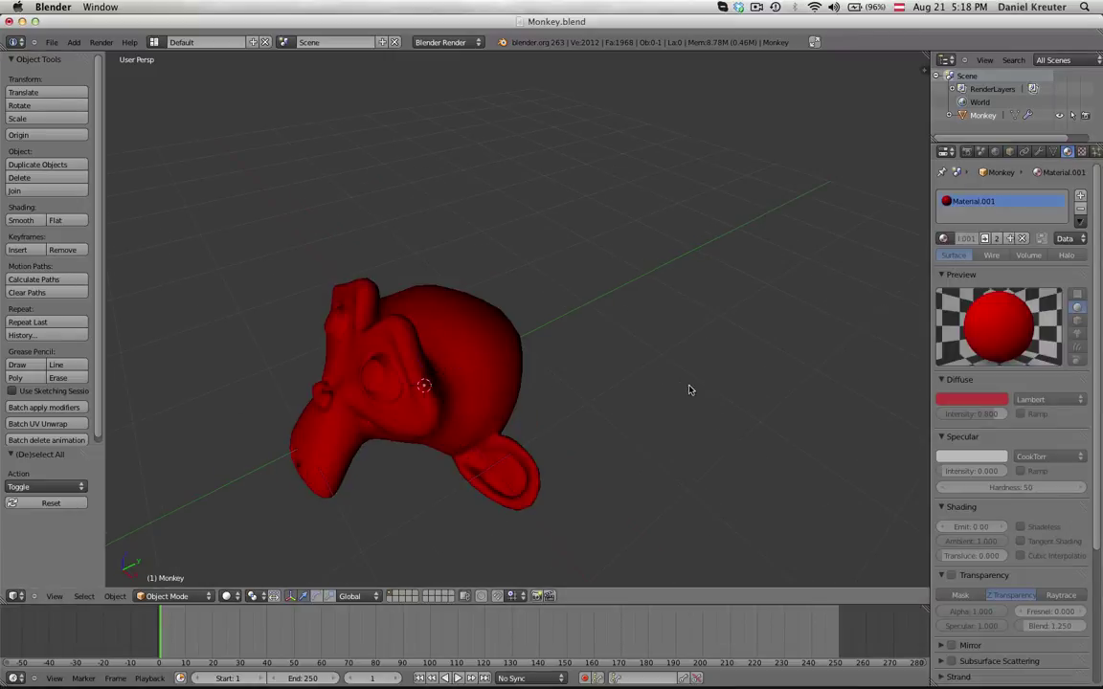
pyautogui.scroll(-3, 1050, 420)
pyautogui.scroll(5, 1050, 419)
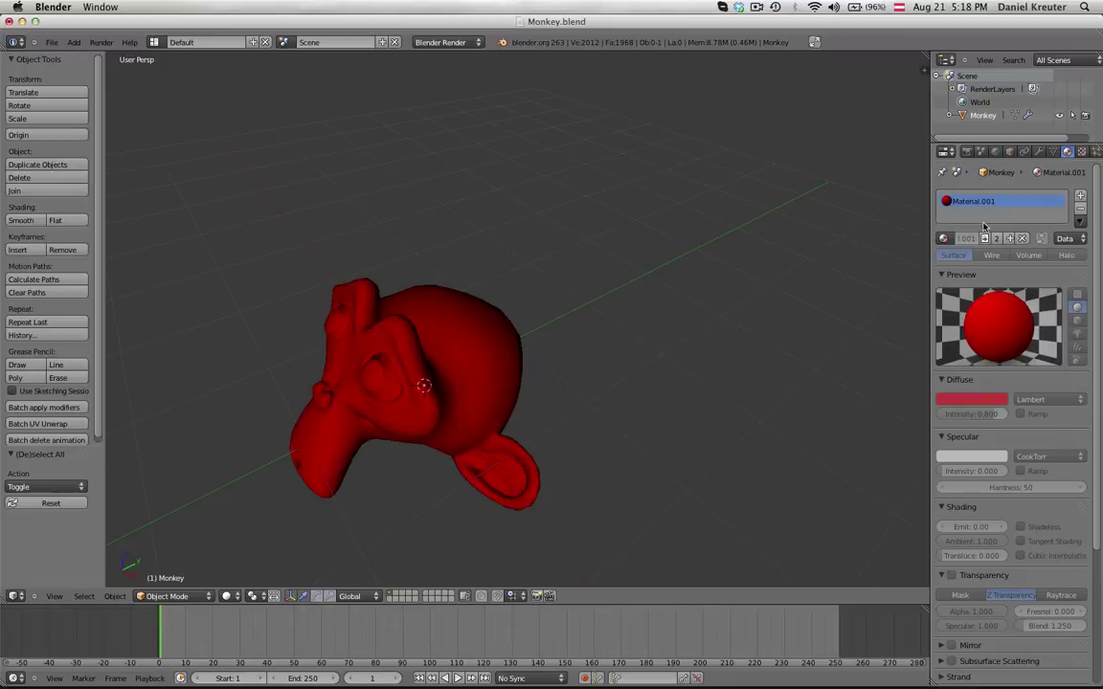
pyautogui.moveTo(414, 451); pyautogui.dragTo(461, 367, button='middle')
# Save over the existing Monkey.blend and open the recent Scene01.blend set file.
pyautogui.hotkey('ctrl', 's')
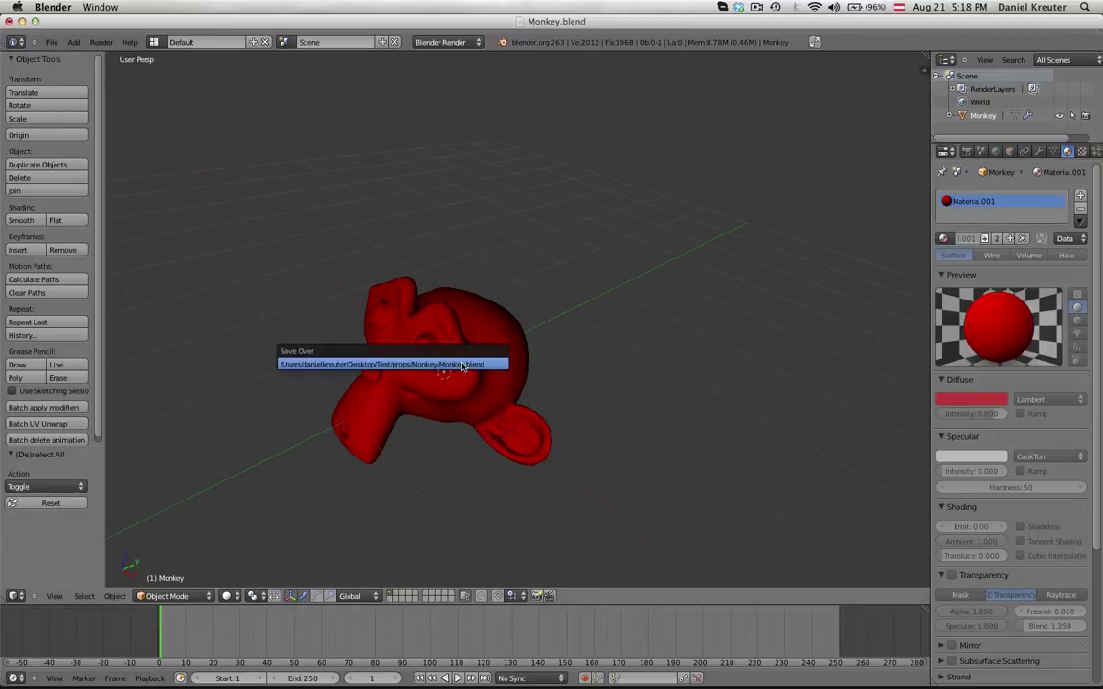
pyautogui.click(463, 364)
pyautogui.click(52, 42)
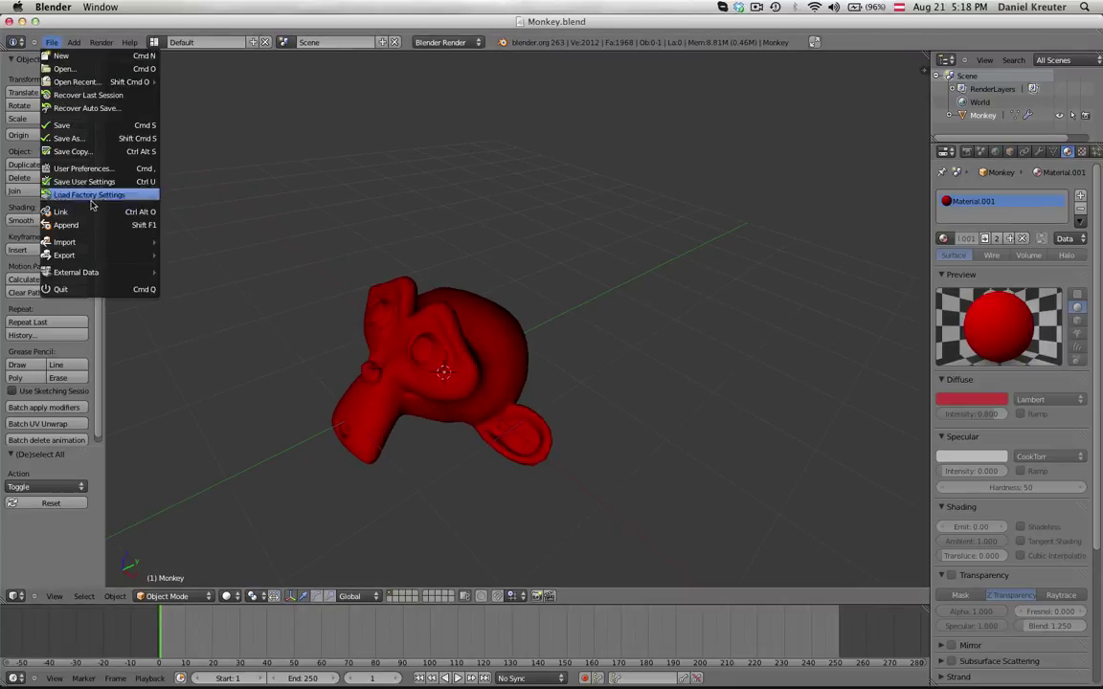
pyautogui.moveTo(77, 81)
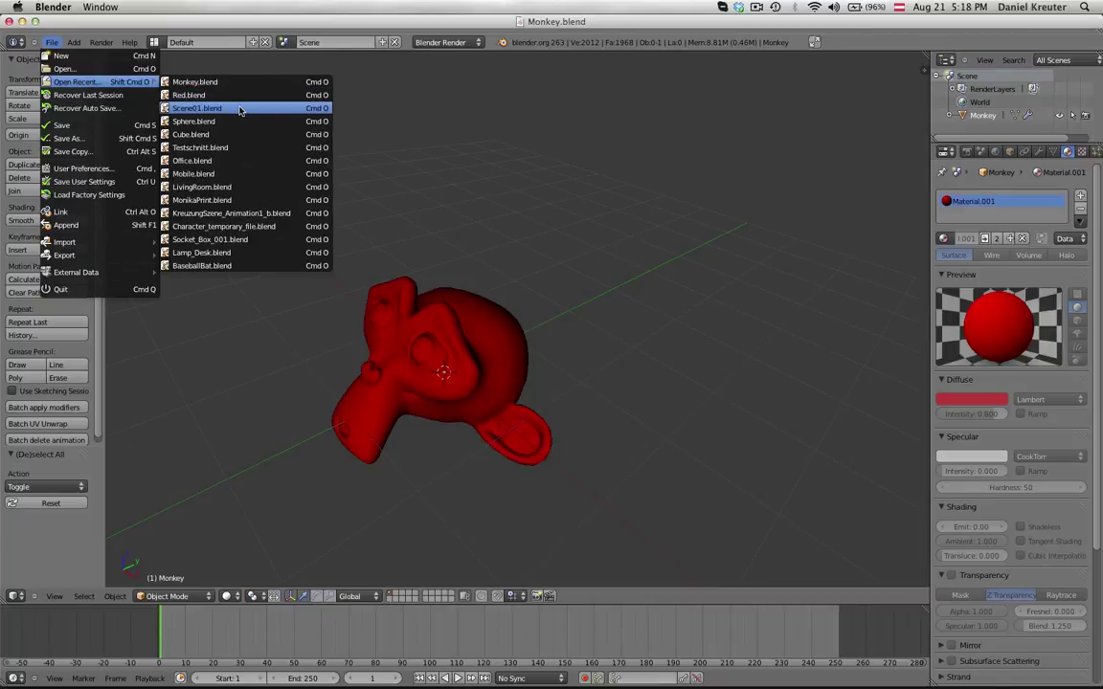
pyautogui.click(192, 96)
# Examine the material on each of the three monkey proxies in the set.
pyautogui.press('a')
pyautogui.scroll(3, 517, 386)
pyautogui.moveTo(530, 363); pyautogui.dragTo(608, 273, button='middle')
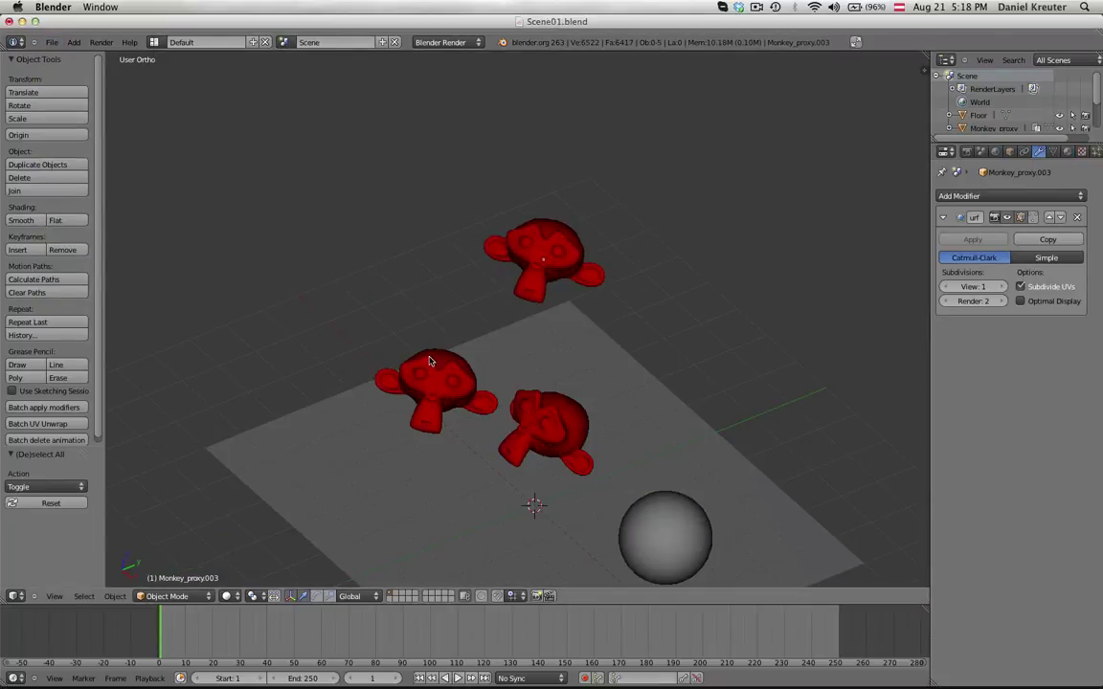
pyautogui.moveTo(574, 431); pyautogui.dragTo(611, 431, button='middle')
pyautogui.rightClick(541, 425)
pyautogui.rightClick(441, 390)
pyautogui.rightClick(540, 255)
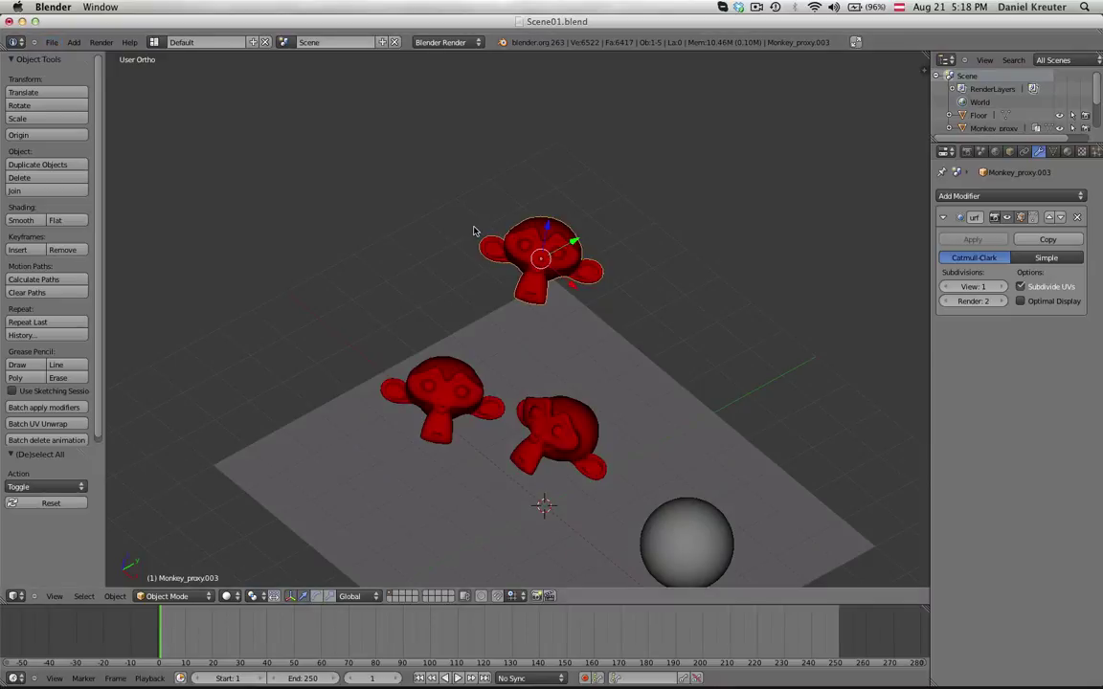
pyautogui.moveTo(623, 276); pyautogui.dragTo(409, 249, button='middle')
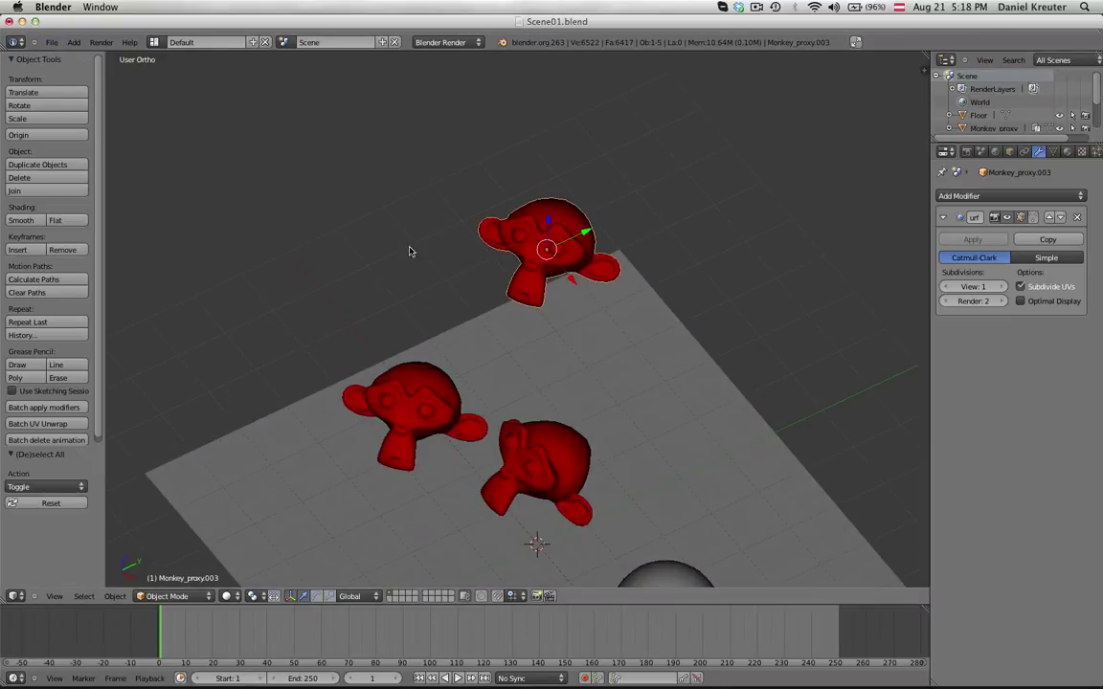
# Open the recent Red.blend material file.
pyautogui.click(51, 42)
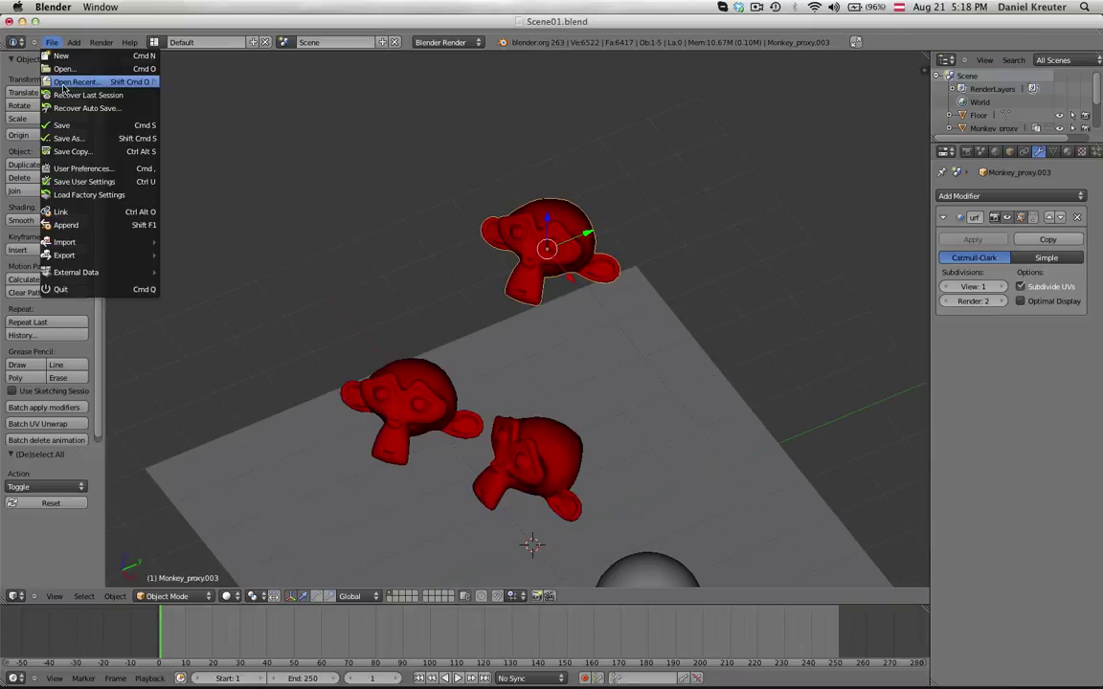
pyautogui.moveTo(86, 82)
pyautogui.click(192, 108)
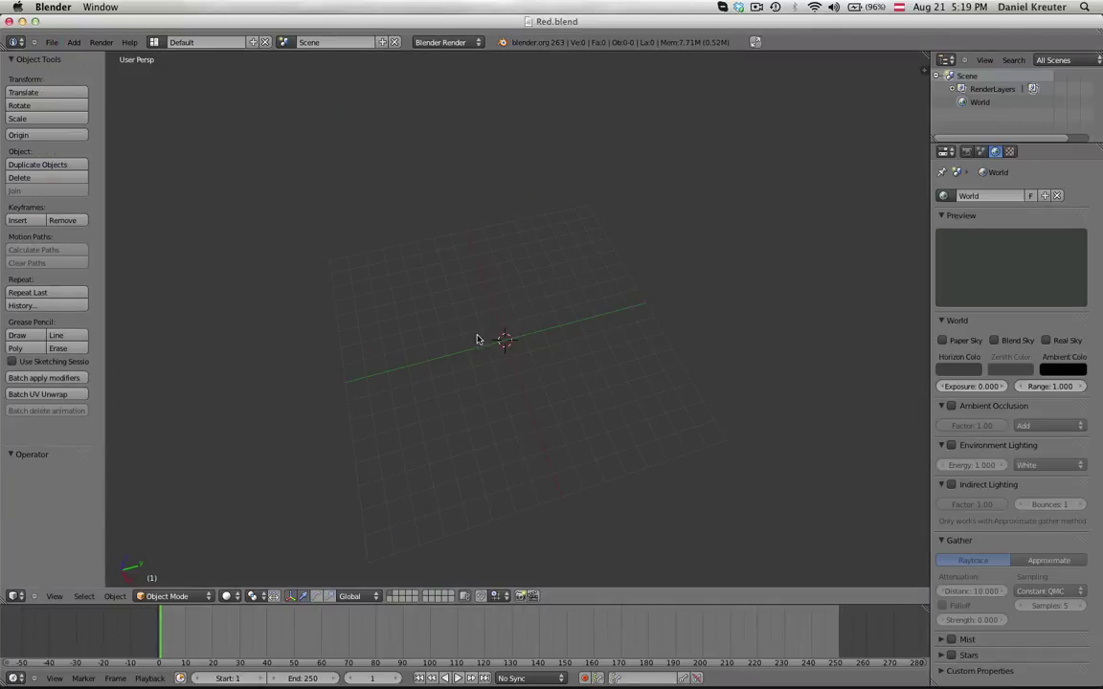
# Add a cube mesh and assign the existing Material.001 to it.
pyautogui.hotkey('shift', 'a')
pyautogui.moveTo(517, 295)
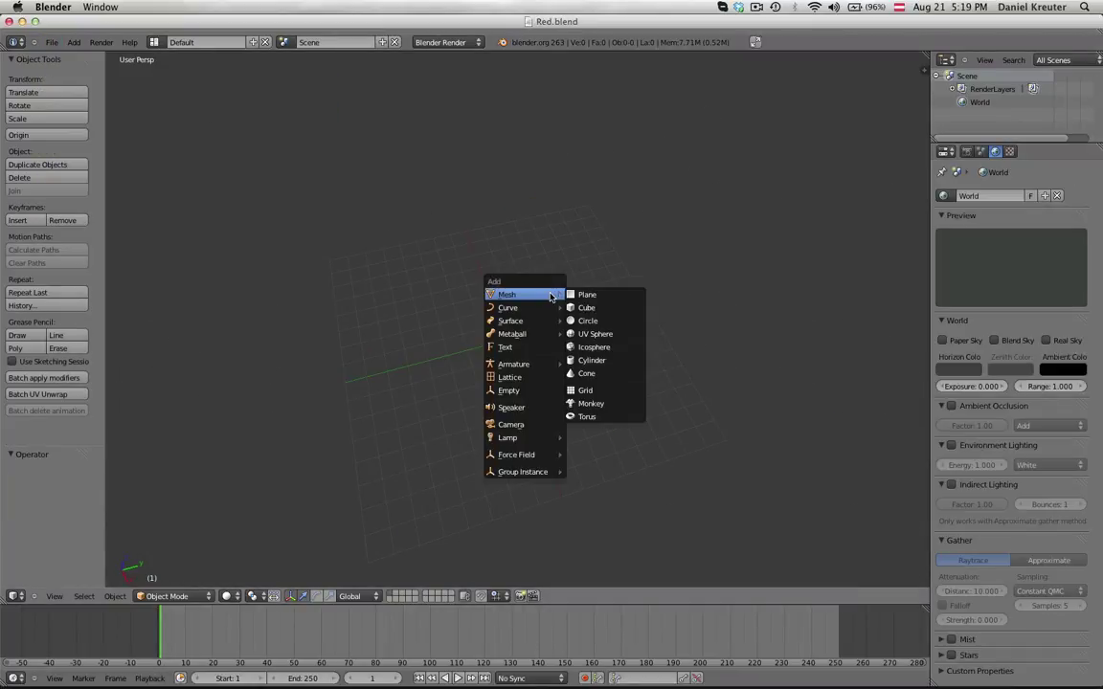
pyautogui.click(598, 308)
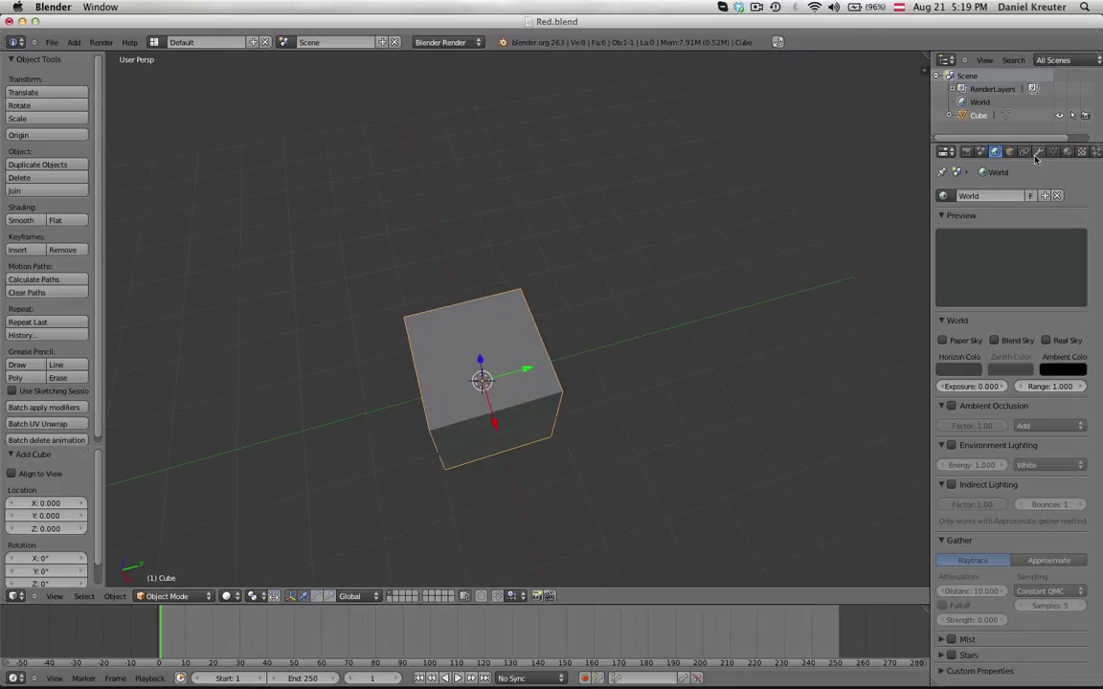
pyautogui.click(942, 238)
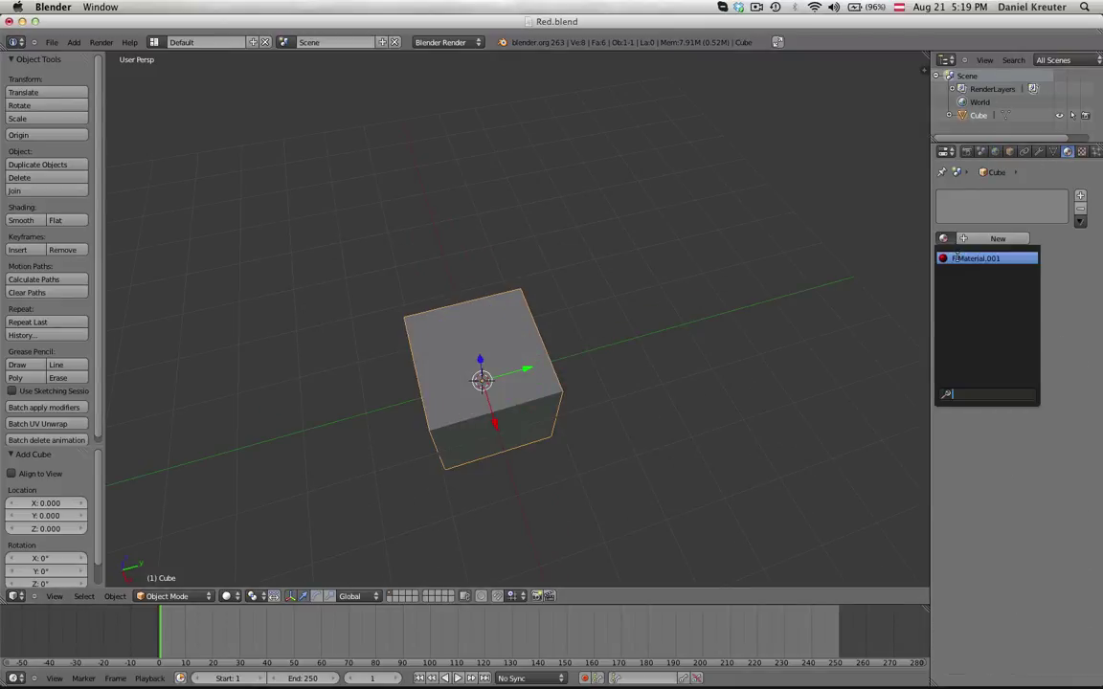
pyautogui.click(960, 259)
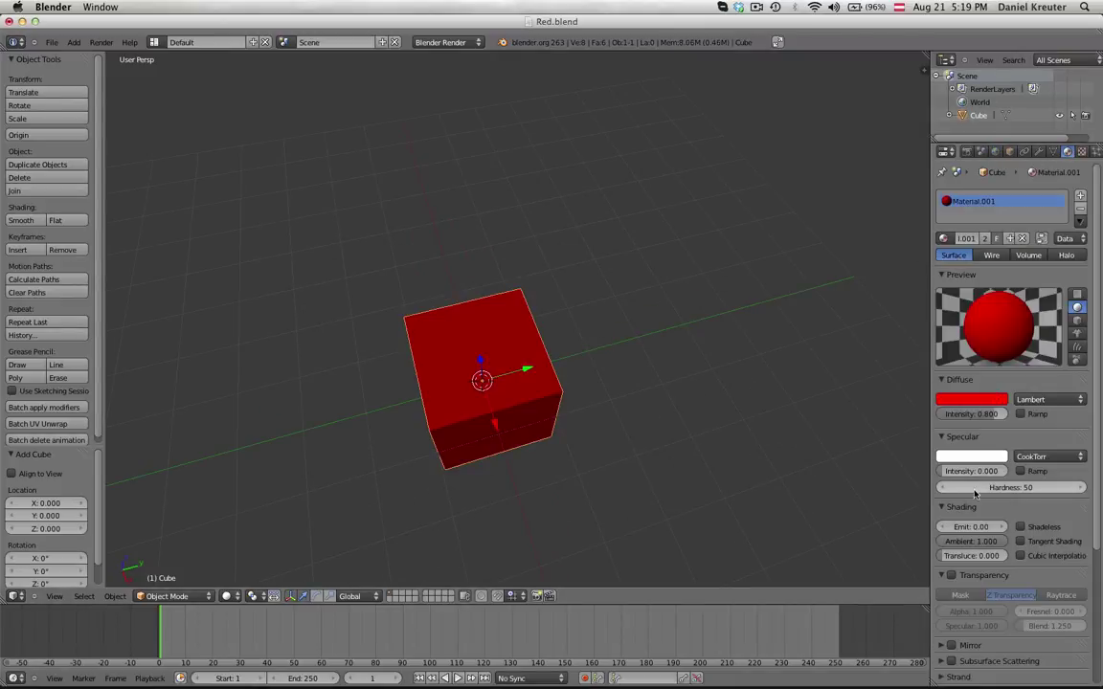
# Set the material's specular intensity to 1.000 and change its diffuse colour to orange.
pyautogui.moveTo(940, 470); pyautogui.dragTo(1101, 479)
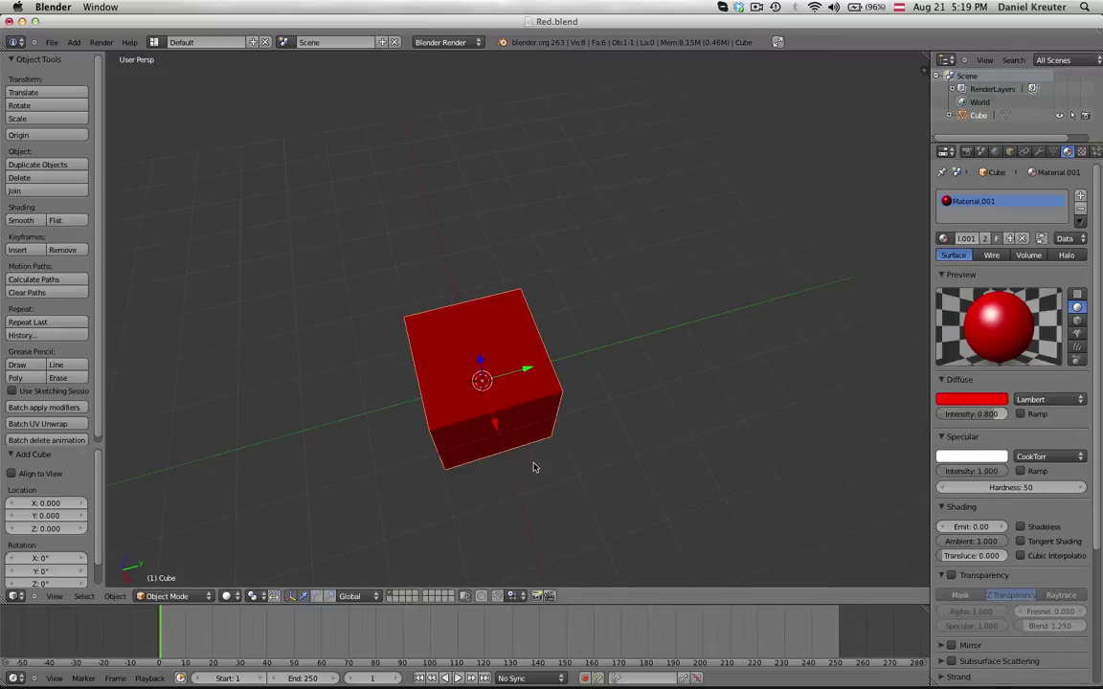
pyautogui.moveTo(534, 467); pyautogui.dragTo(588, 378, button='middle')
pyautogui.click(960, 398)
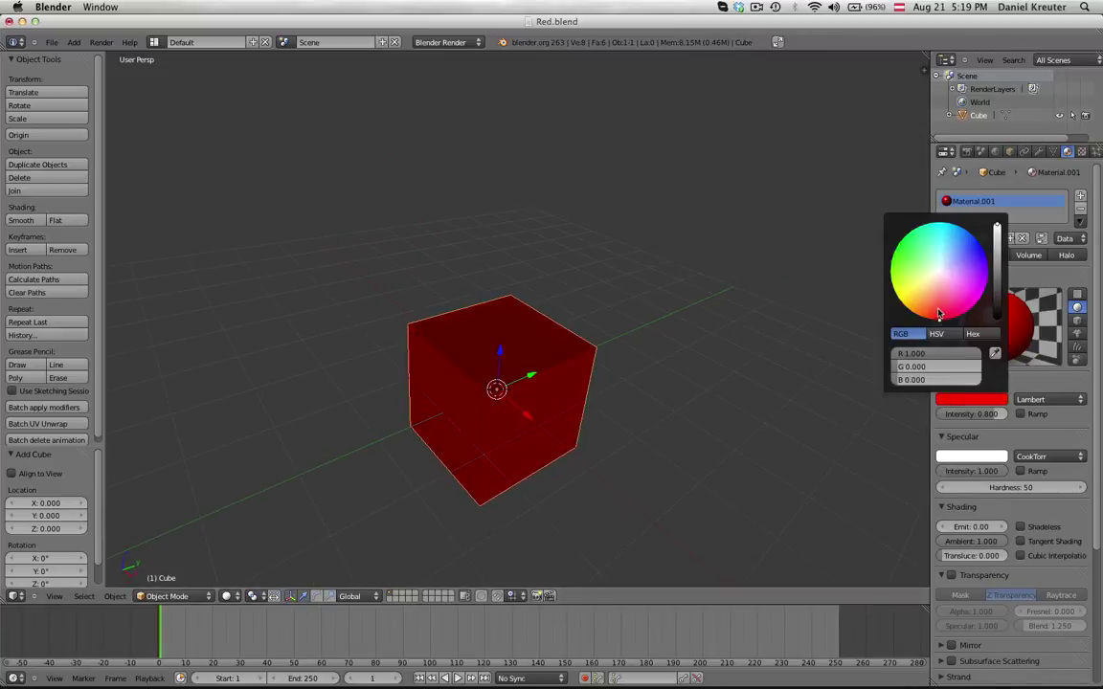
pyautogui.click(939, 314)
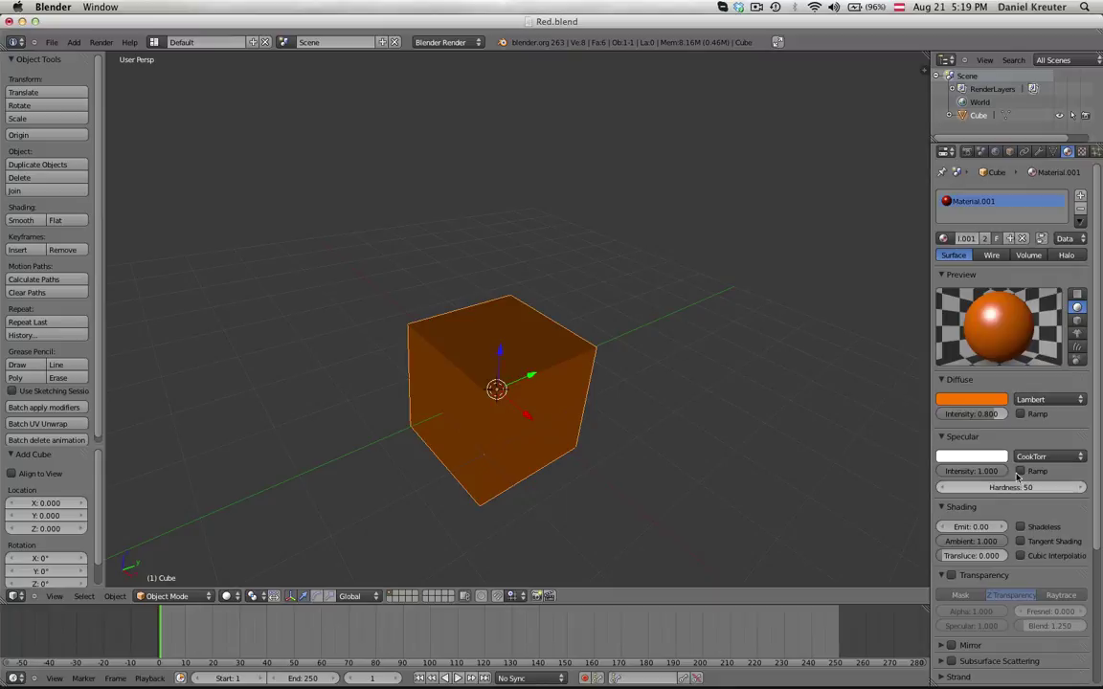
# Save Red.blend with the changed material and reopen the recent Scene01.blend set file.
pyautogui.press('space')
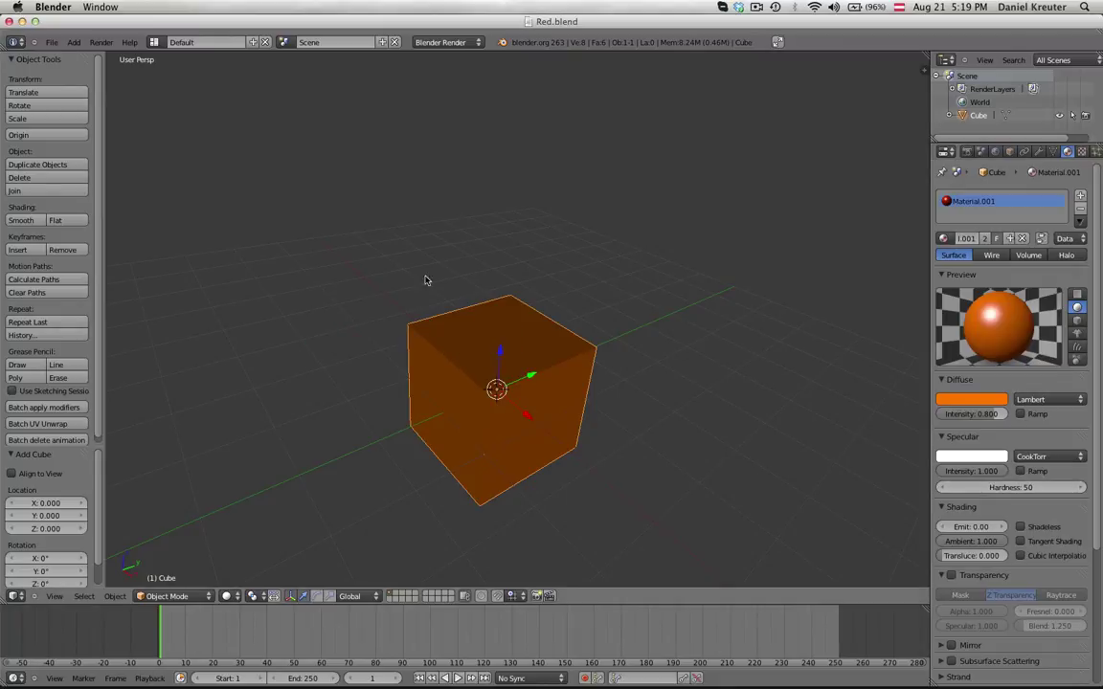
pyautogui.click(51, 42)
pyautogui.moveTo(84, 82)
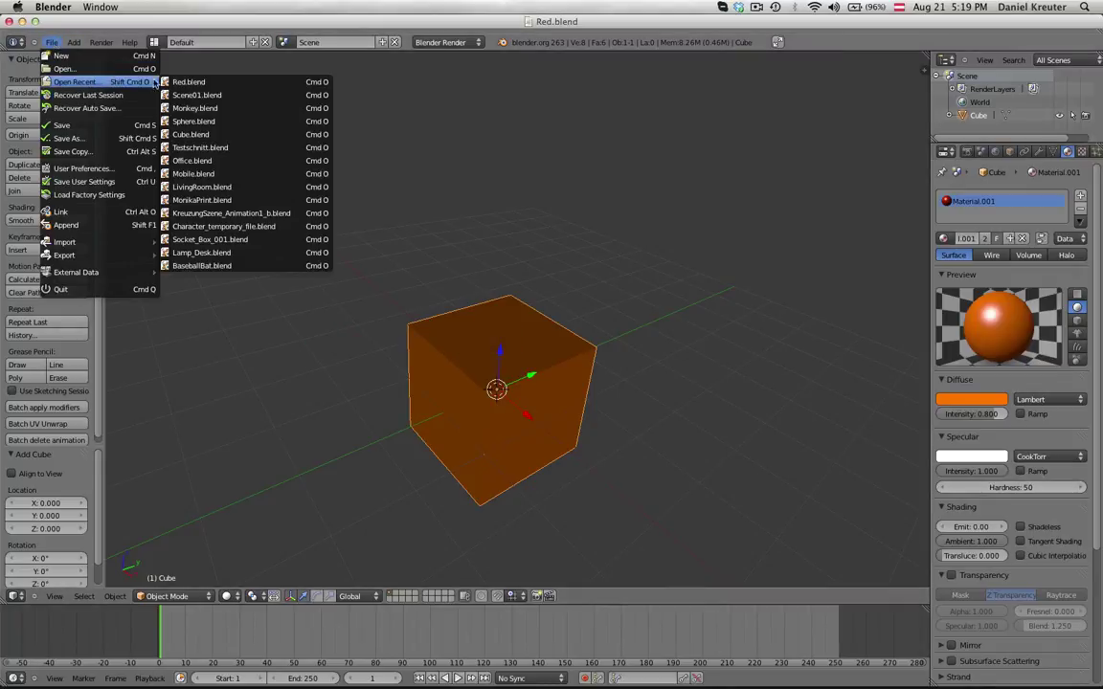
pyautogui.click(217, 97)
# Select the rearmost monkey proxy and inspect the changed material on the monkeys from several angles.
pyautogui.moveTo(450, 288); pyautogui.dragTo(556, 387, button='middle')
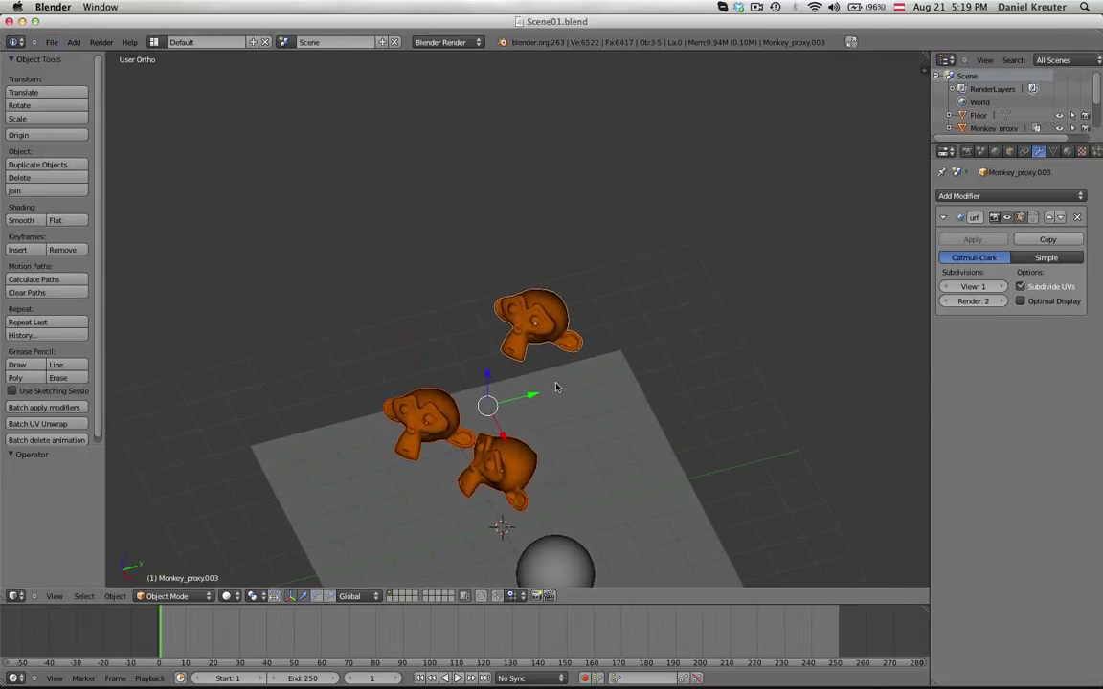
pyautogui.rightClick(539, 337)
pyautogui.scroll(3, 542, 342)
pyautogui.scroll(-1, 542, 342)
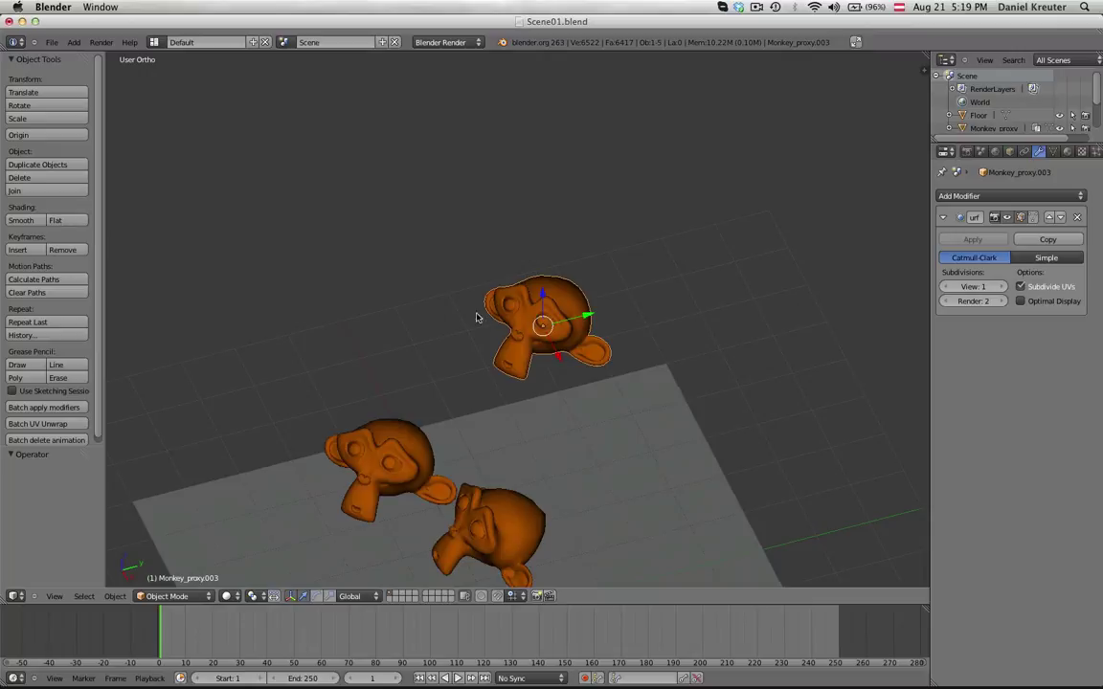
pyautogui.moveTo(425, 390); pyautogui.dragTo(500, 350, button='middle')
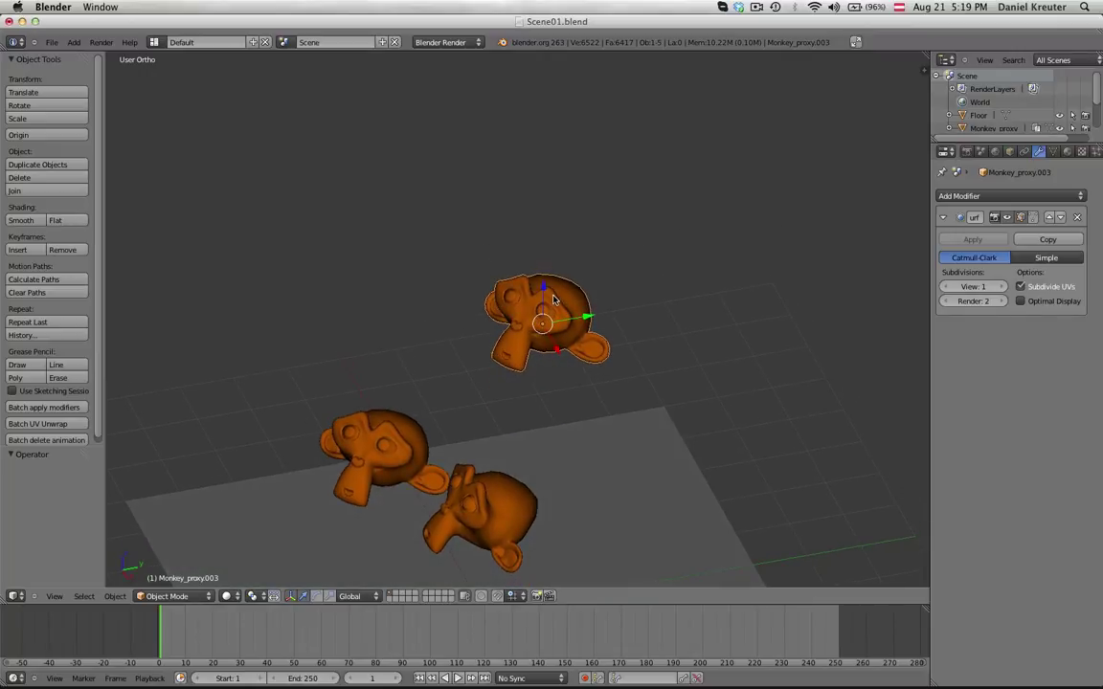
pyautogui.moveTo(552, 300)
pyautogui.mouseDown(button='middle')
pyautogui.moveTo(512, 237)
pyautogui.moveTo(539, 289)
pyautogui.mouseUp(button='middle')
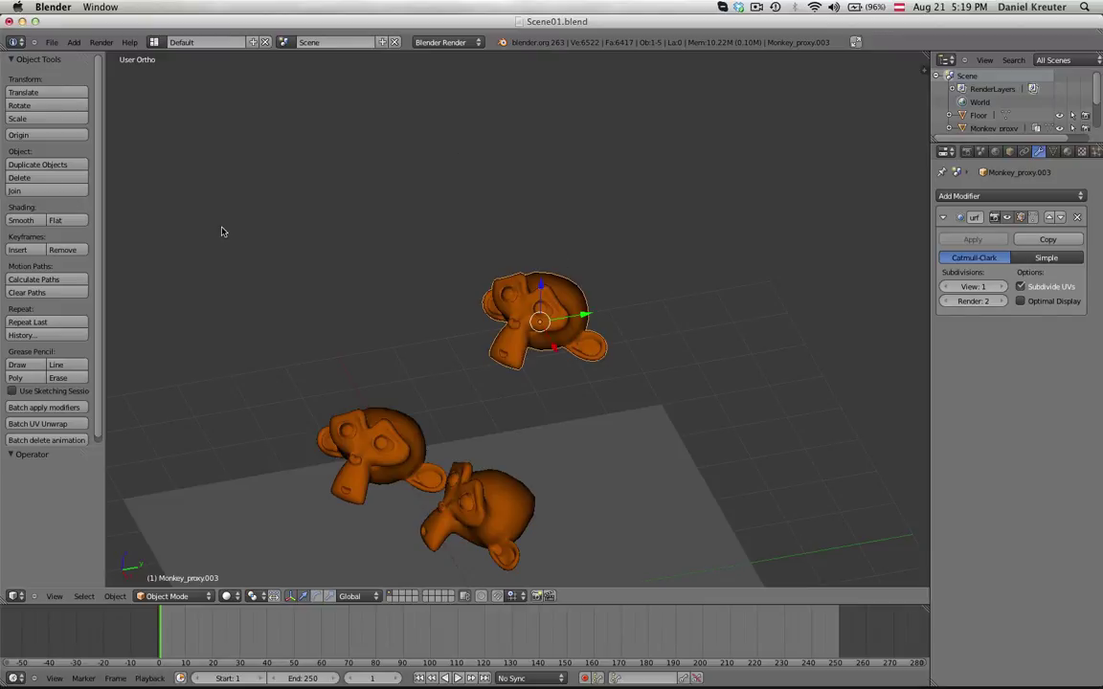
pyautogui.moveTo(222, 231); pyautogui.dragTo(423, 293, button='middle')
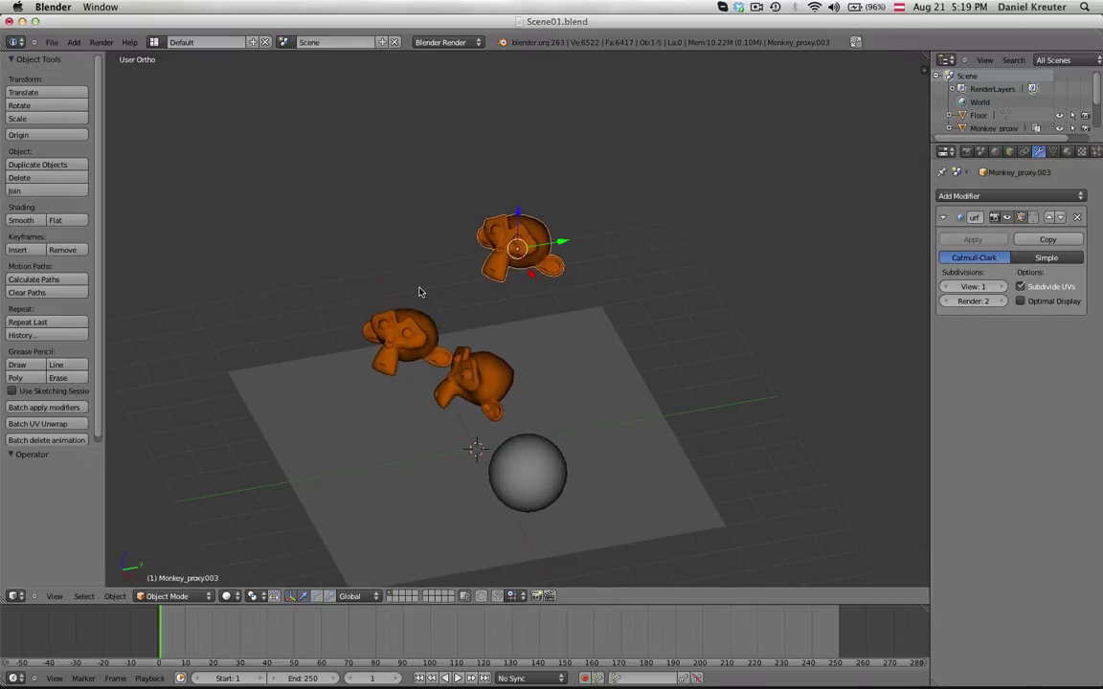
# Switch to Finder, go back from the props folder, and return to the Blender set.
pyautogui.hotkey('ctrl', 'Left')
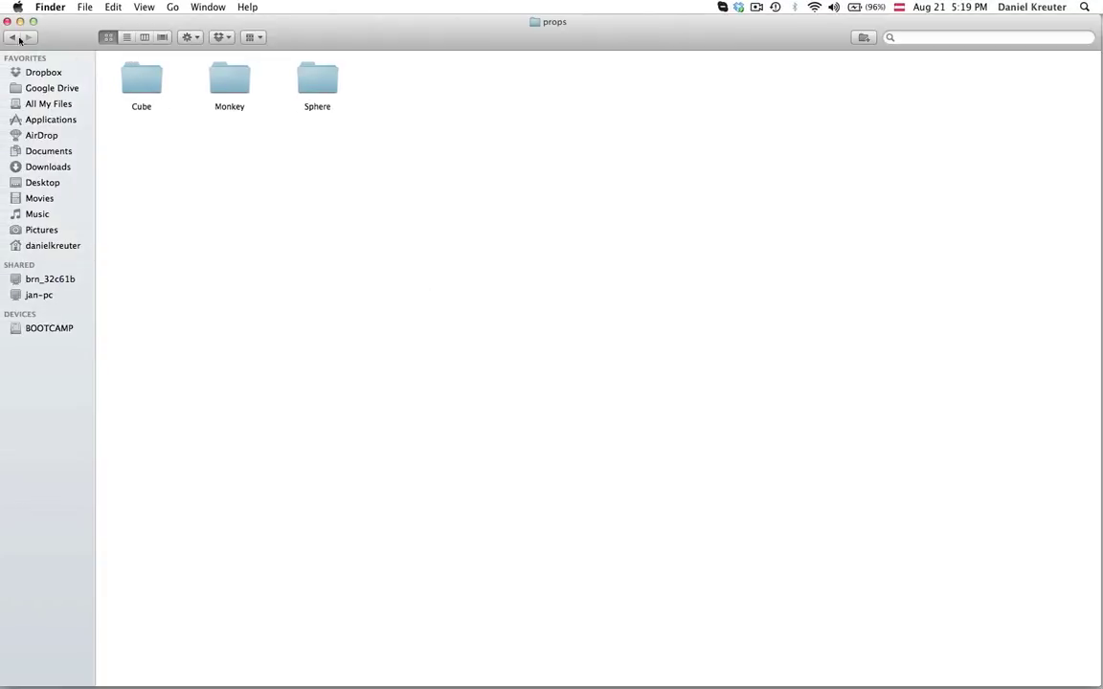
pyautogui.click(13, 37)
pyautogui.hotkey('ctrl', 'Right')
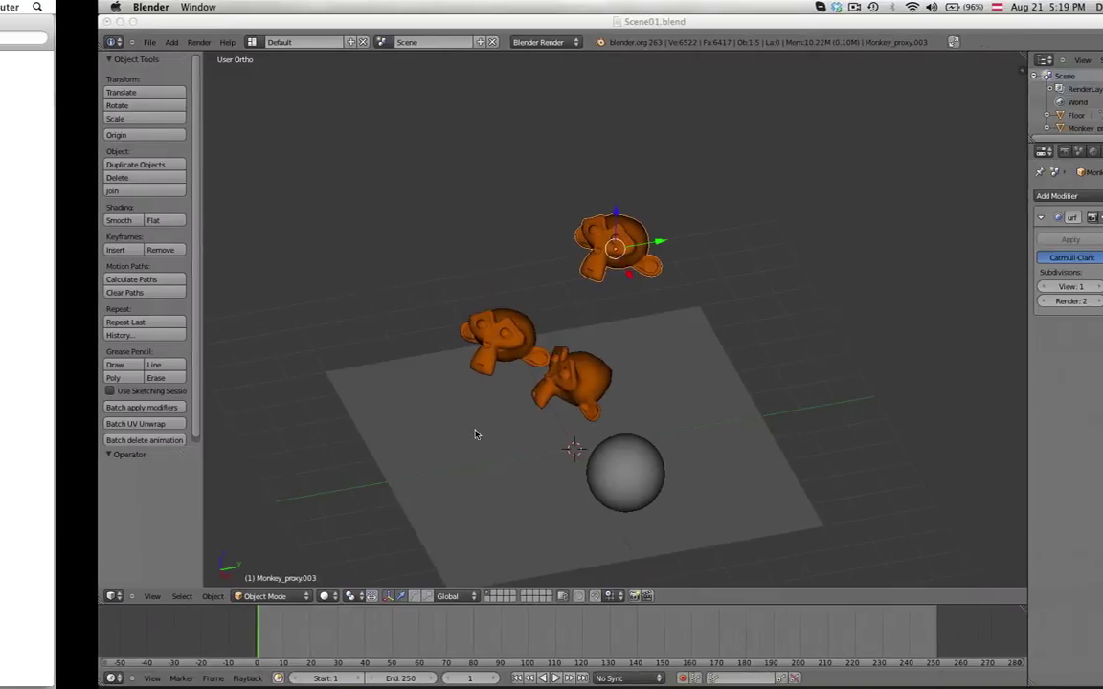
# Select the three monkey proxies together to inspect them in the set, and clear the selection.
pyautogui.scroll(-2, 471, 411)
pyautogui.moveTo(458, 359); pyautogui.dragTo(514, 373, button='middle')
pyautogui.press('a')
pyautogui.moveTo(473, 278); pyautogui.dragTo(411, 207, button='middle')
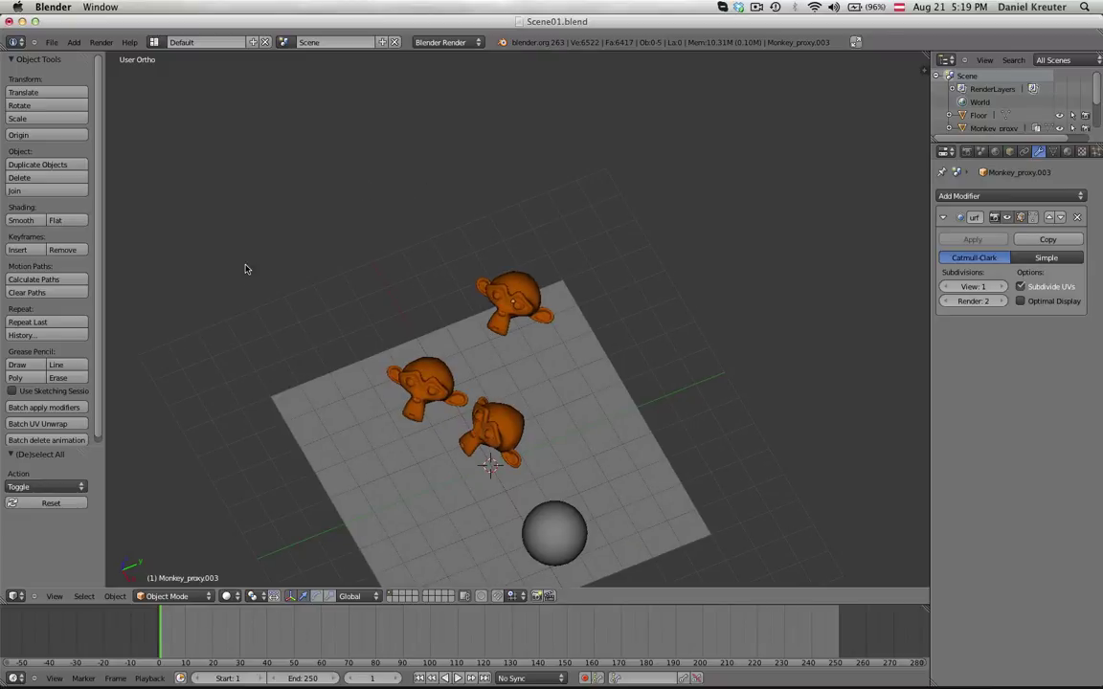
pyautogui.moveTo(473, 352); pyautogui.dragTo(460, 371, button='middle')
pyautogui.rightClick(483, 426)
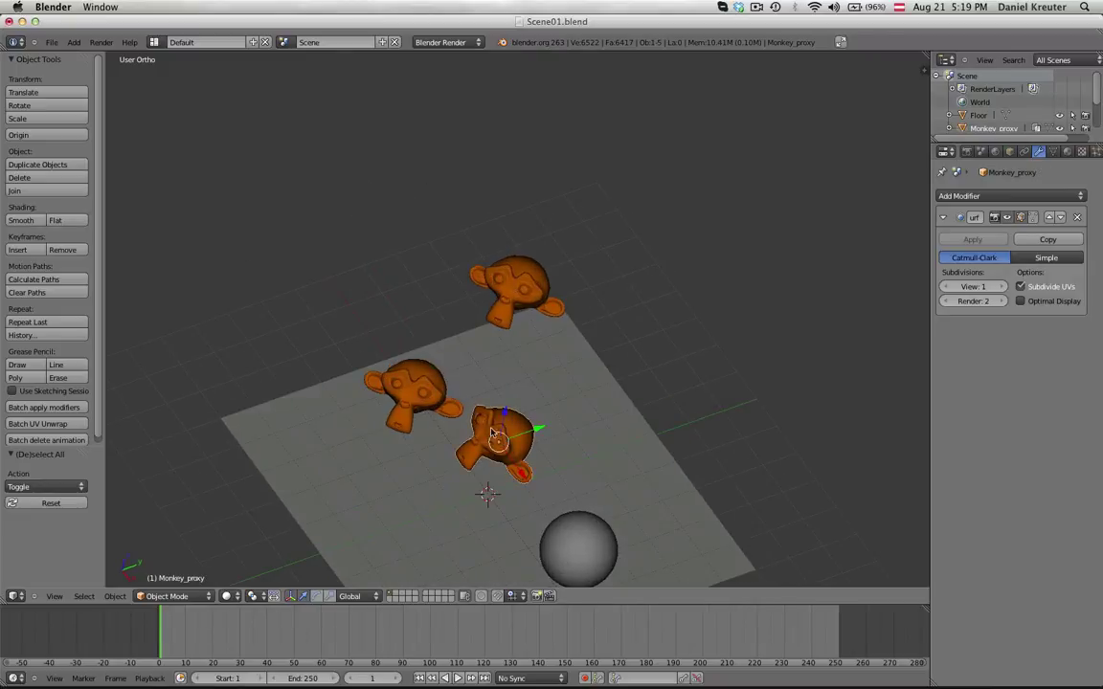
pyautogui.keyDown('shift'); pyautogui.rightClick(398, 378); pyautogui.keyUp('shift')
pyautogui.keyDown('shift'); pyautogui.rightClick(483, 282); pyautogui.keyUp('shift')
pyautogui.scroll(-3, 659, 209)
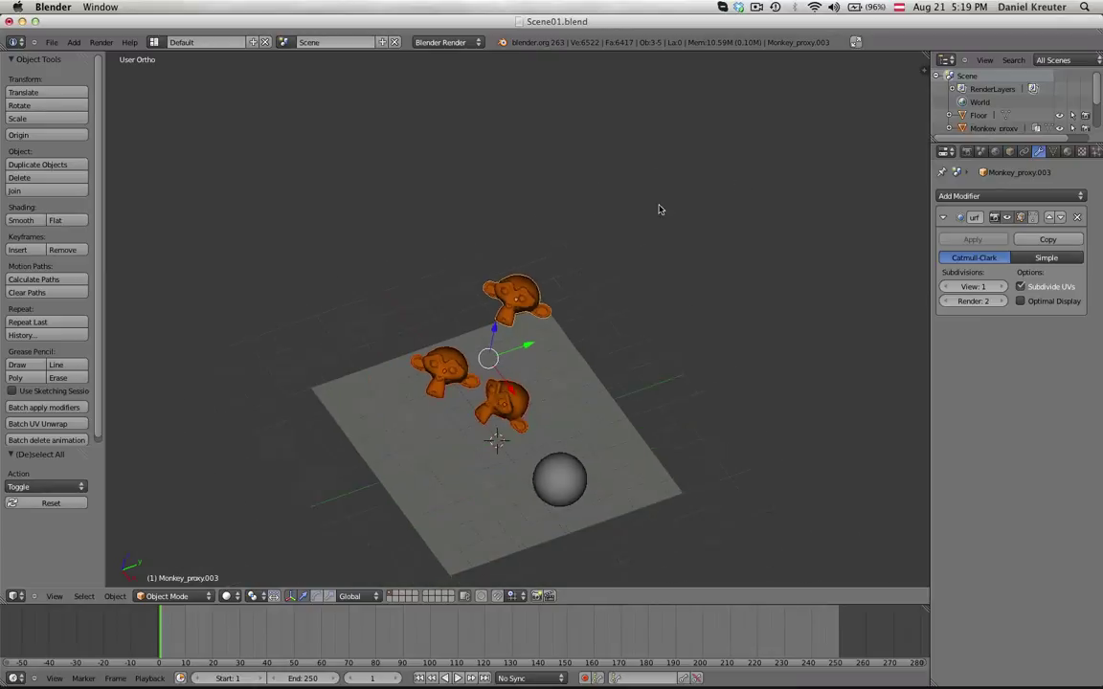
pyautogui.scroll(3, 660, 364)
pyautogui.scroll(-3, 647, 395)
pyautogui.press('a')
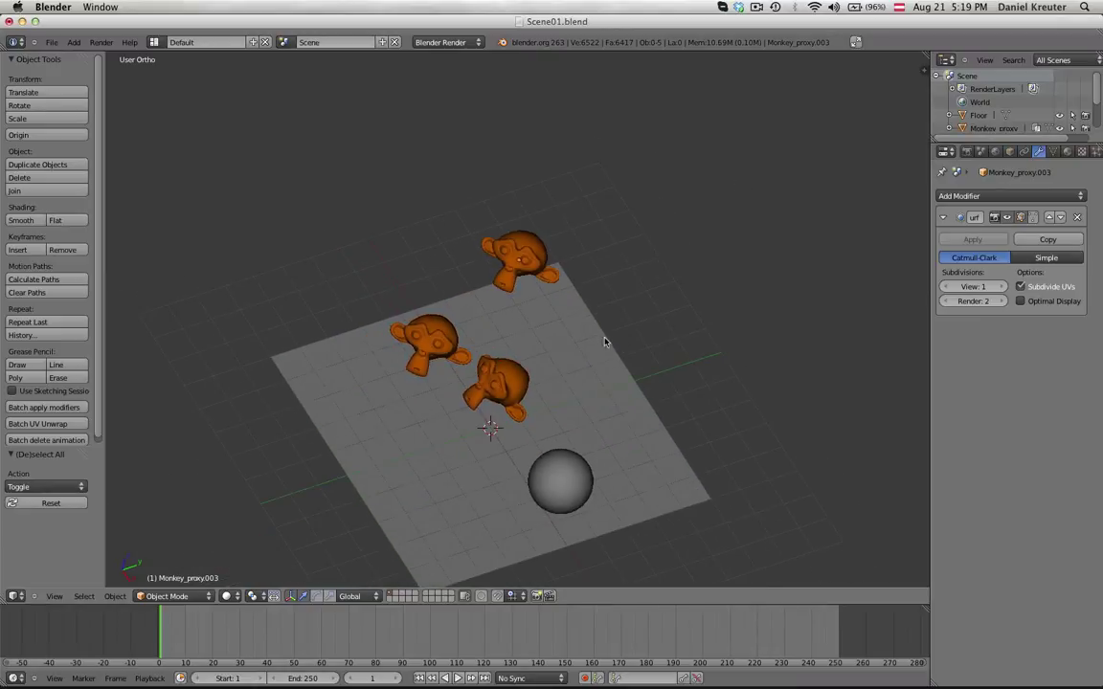
pyautogui.moveTo(575, 485); pyautogui.dragTo(536, 386, button='middle')
pyautogui.scroll(-2, 592, 491)
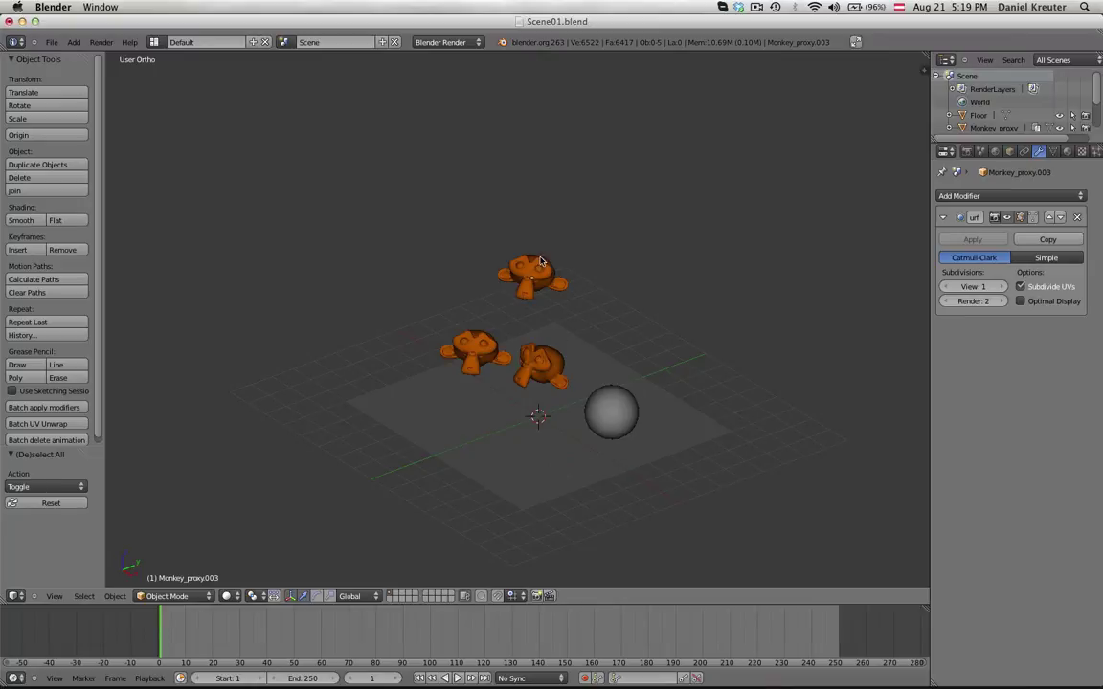
pyautogui.scroll(1, 396, 351)
pyautogui.moveTo(513, 319); pyautogui.dragTo(485, 349, button='middle')
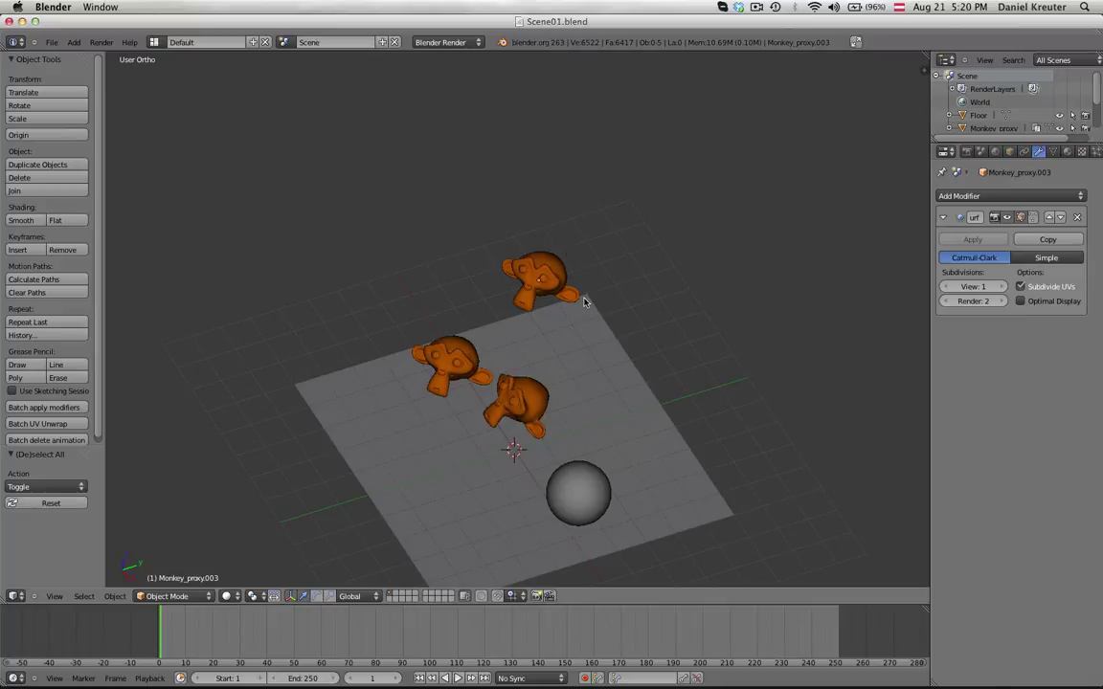
pyautogui.moveTo(584, 303); pyautogui.dragTo(496, 328, button='middle')
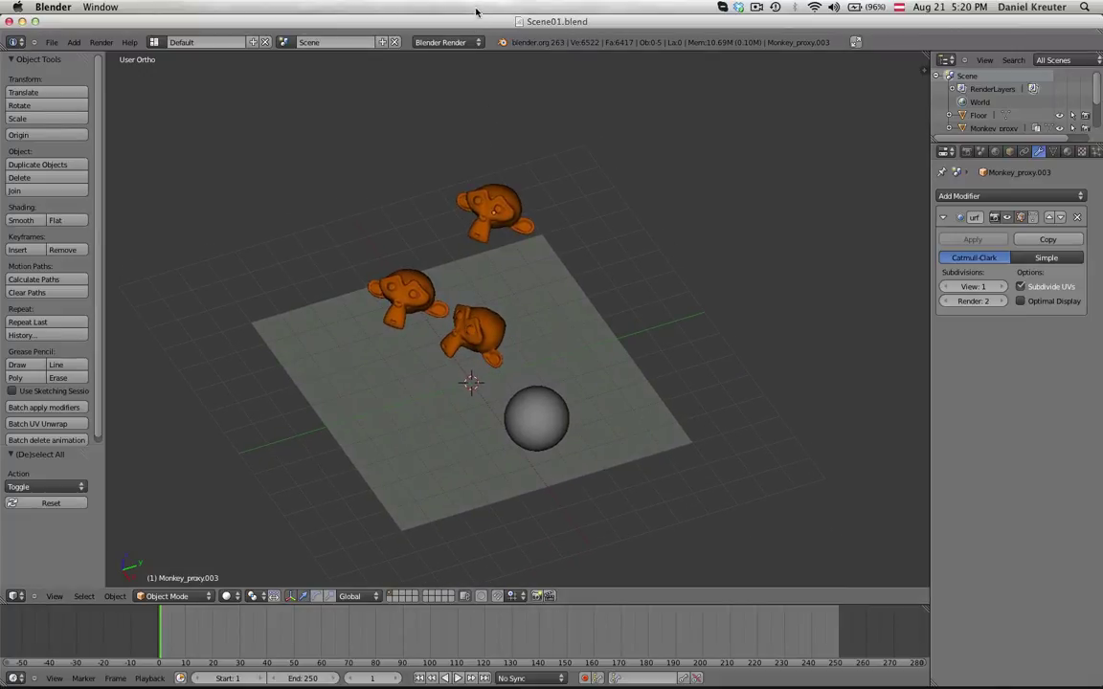
# Start a new file and delete the default cube, camera and lamp.
pyautogui.hotkey('ctrl', 'n')
pyautogui.click(494, 293)
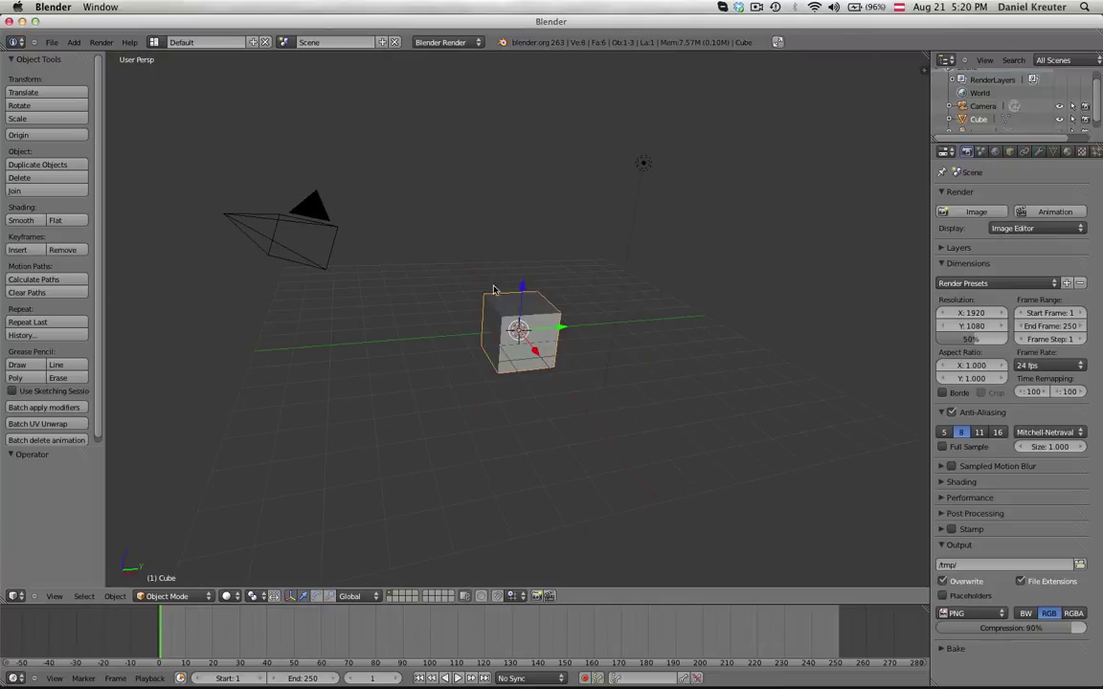
pyautogui.press('a')
pyautogui.press('a')
pyautogui.press('x')
pyautogui.click(492, 253)
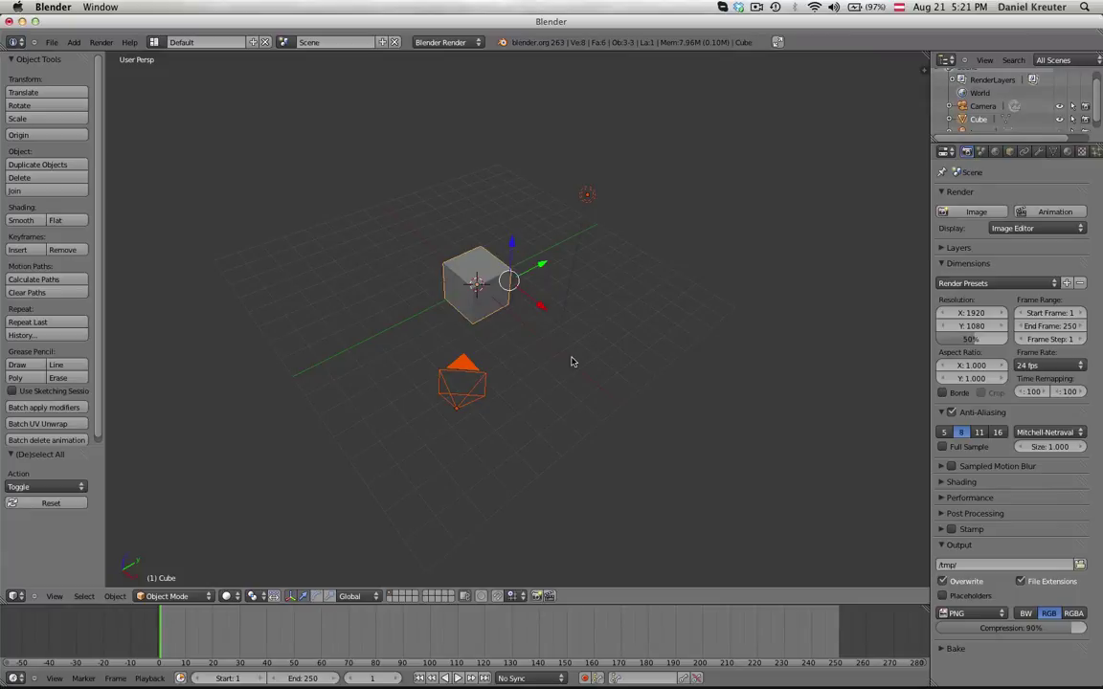
pyautogui.press('x')
pyautogui.click(571, 362)
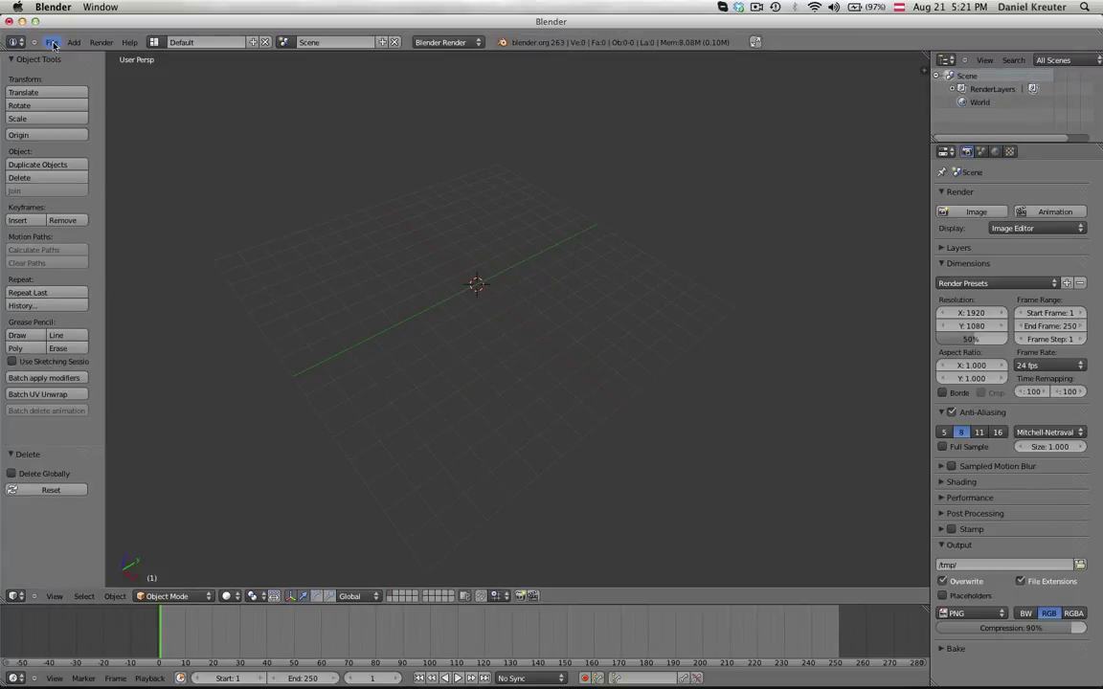
# Link all objects, including the floor, monkey proxies and sphere proxy, from Scene01.blend.
pyautogui.click(53, 44)
pyautogui.click(70, 183)
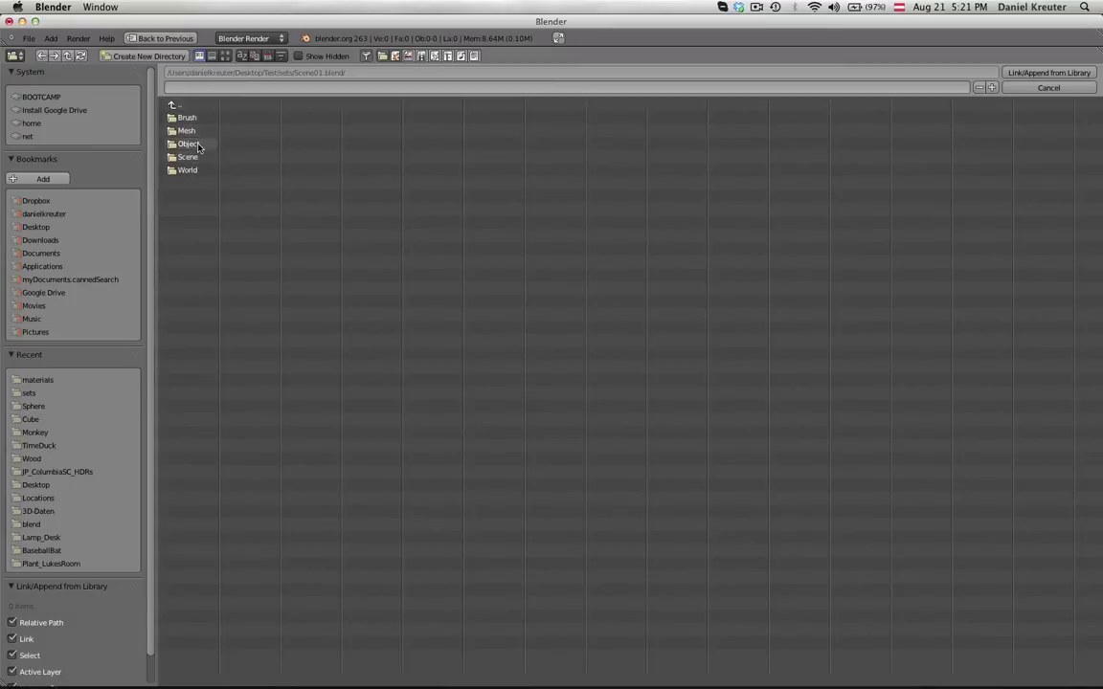
pyautogui.click(198, 145)
pyautogui.press('a')
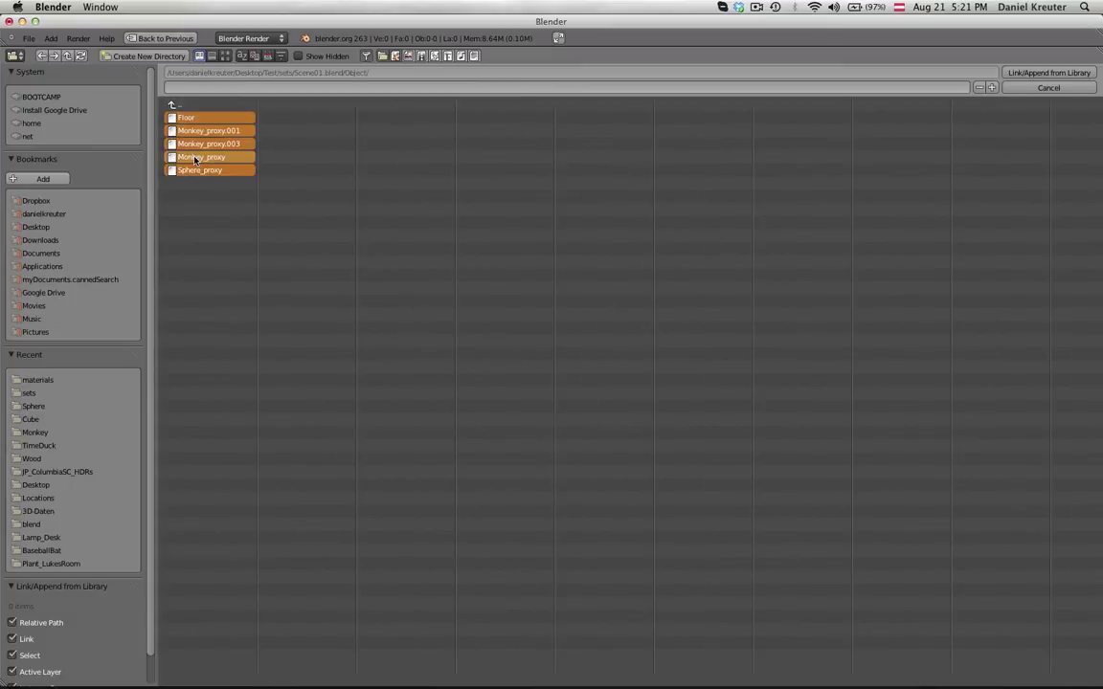
pyautogui.click(1049, 73)
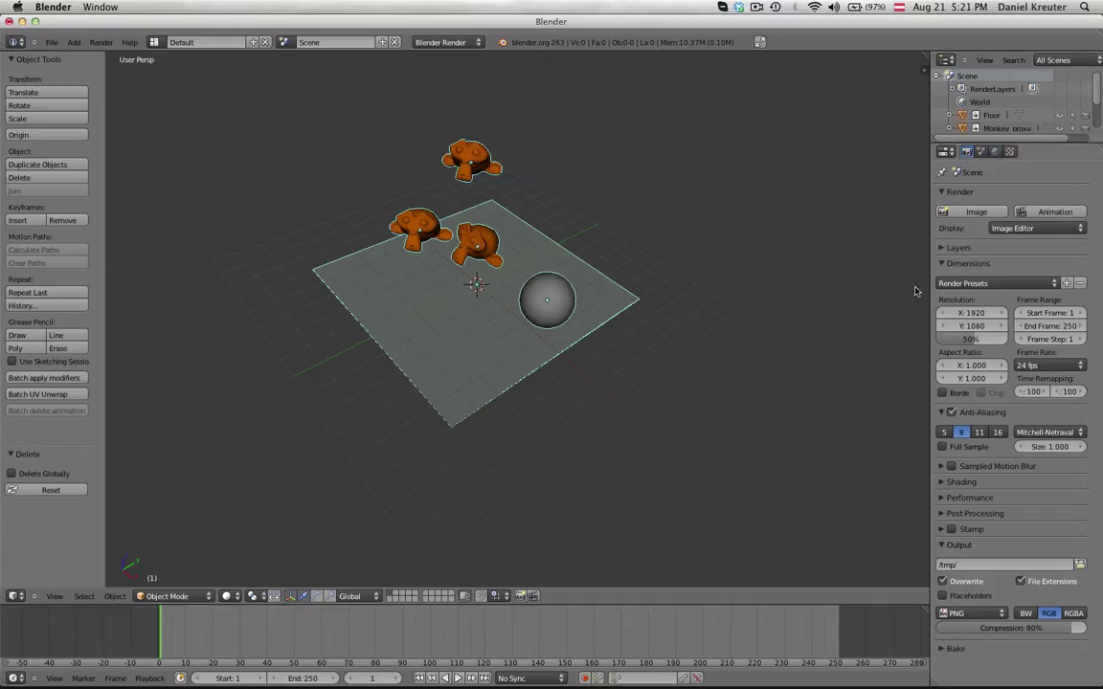
# Try to move the linked sphere and the front monkey in the shot.
pyautogui.press('a')
pyautogui.rightClick(579, 321)
pyautogui.scroll(3, 570, 333)
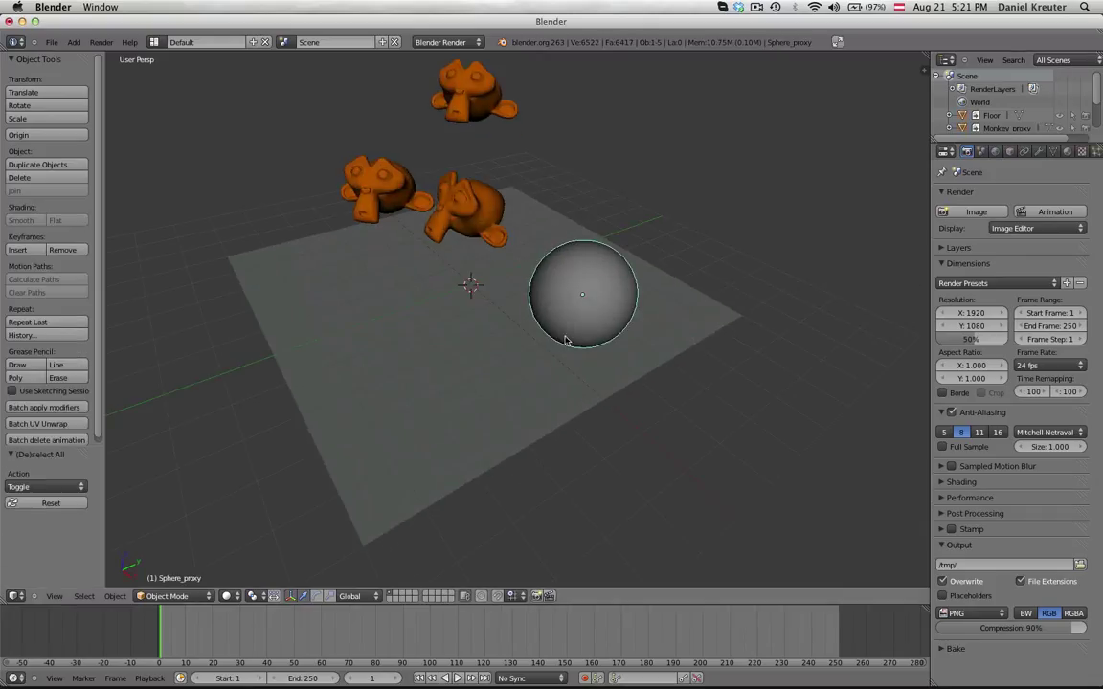
pyautogui.press('g')
pyautogui.rightClick(568, 431)
pyautogui.keyDown('shift'); pyautogui.moveTo(569, 430); pyautogui.dragTo(572, 490, button='middle'); pyautogui.keyUp('shift')
pyautogui.rightClick(488, 286)
pyautogui.press('g')
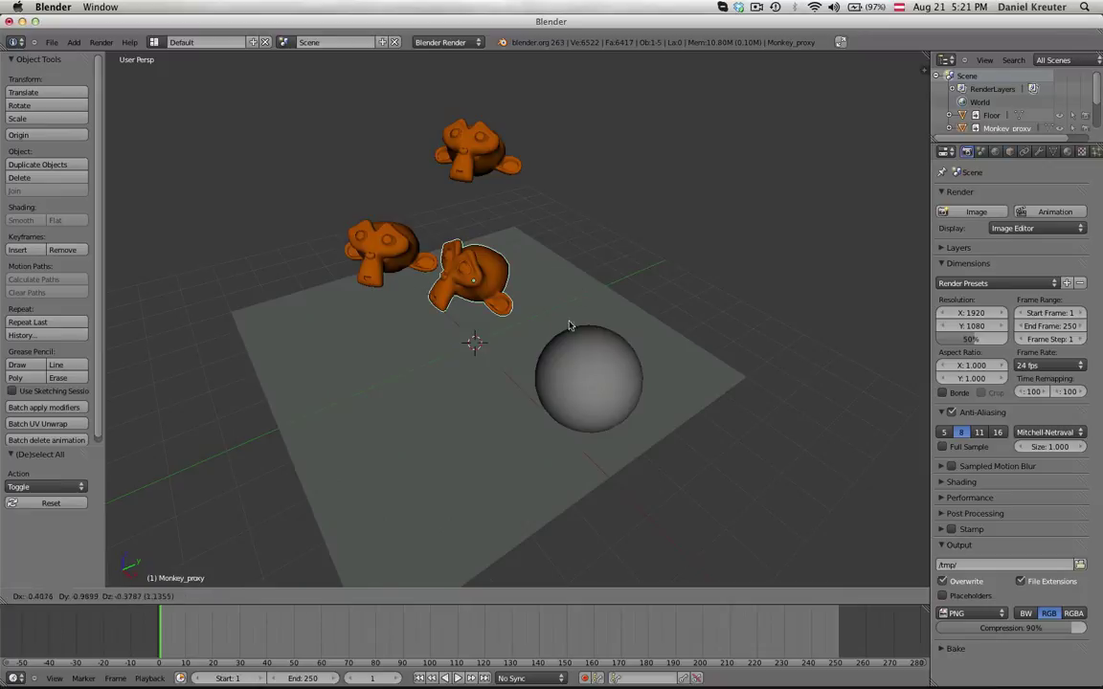
pyautogui.rightClick(510, 289)
# Select the other two linked monkeys in turn and bring up Make Proxy for the rearmost one.
pyautogui.rightClick(383, 251)
pyautogui.rightClick(500, 139)
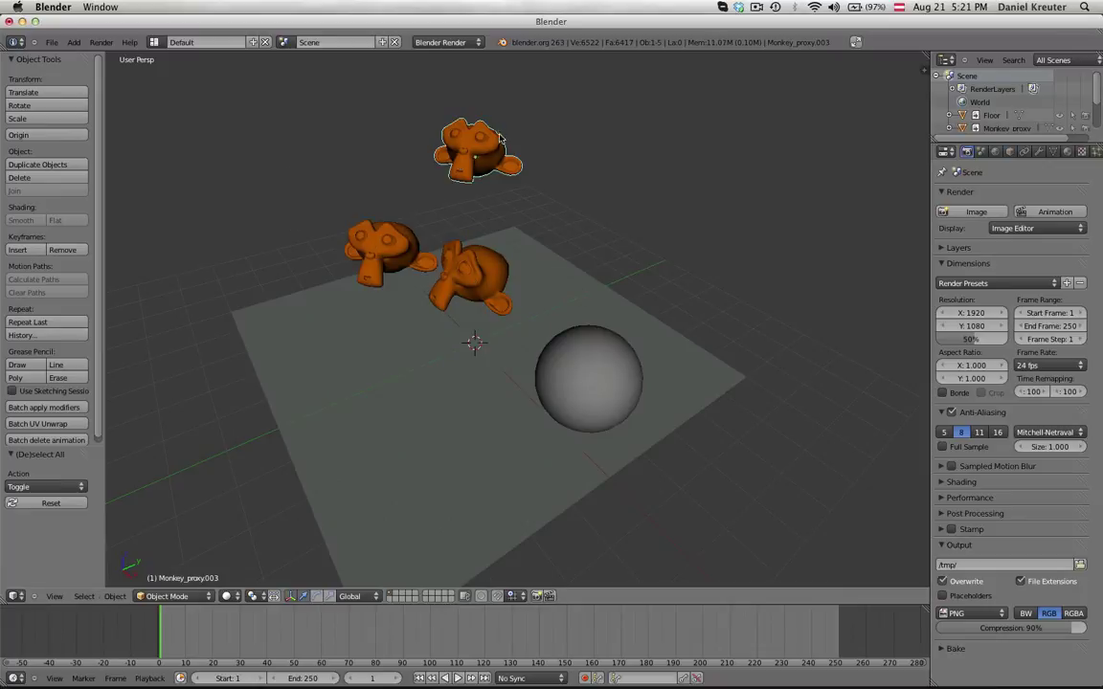
pyautogui.hotkey('ctrl', 'alt', 'p')
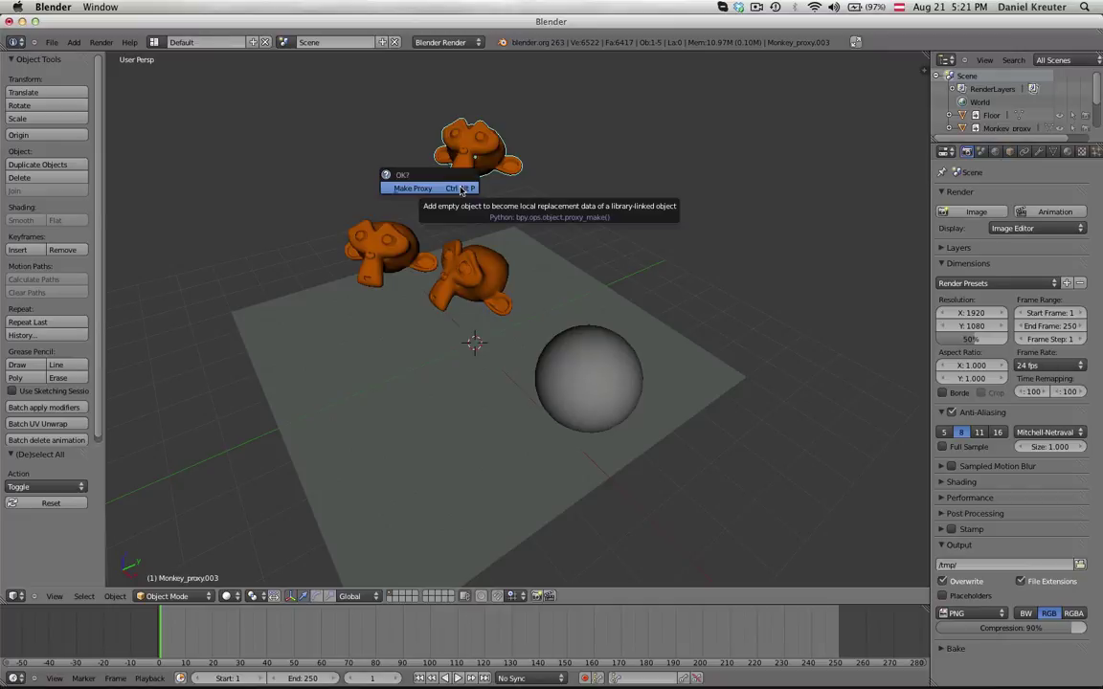
# Add a cube mesh, raise it 1 unit along Z and move it -4 units along Y.
pyautogui.moveTo(517, 229); pyautogui.dragTo(478, 409, button='middle')
pyautogui.hotkey('shift', 'a')
pyautogui.moveTo(478, 409)
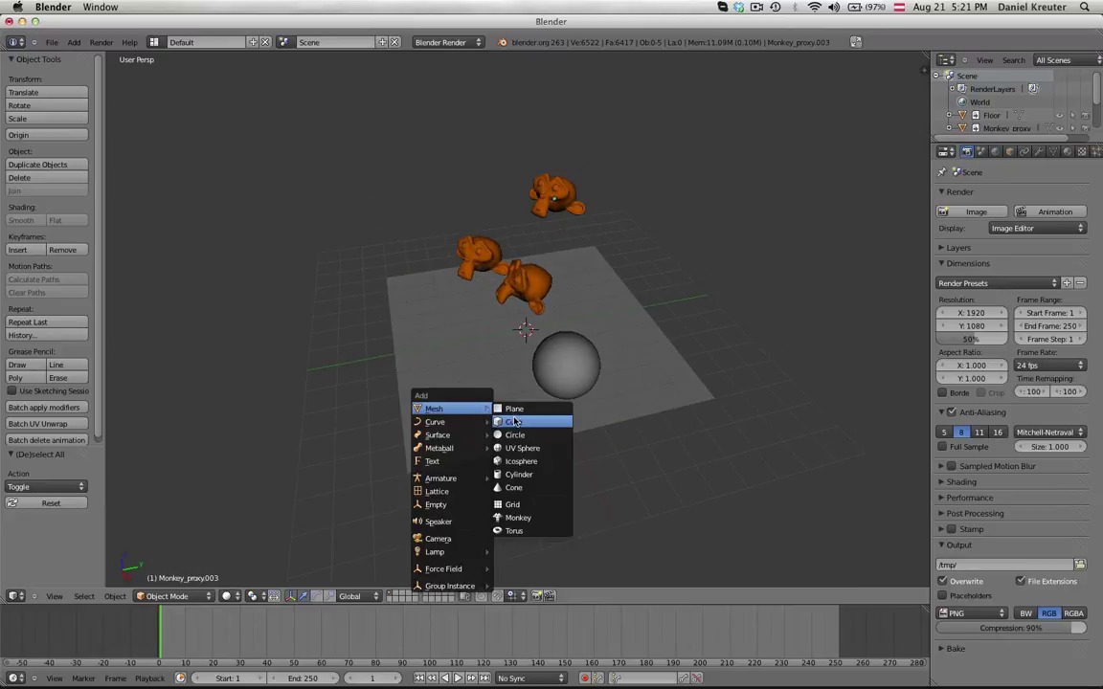
pyautogui.click(514, 422)
pyautogui.moveTo(517, 383); pyautogui.dragTo(513, 341, button='middle')
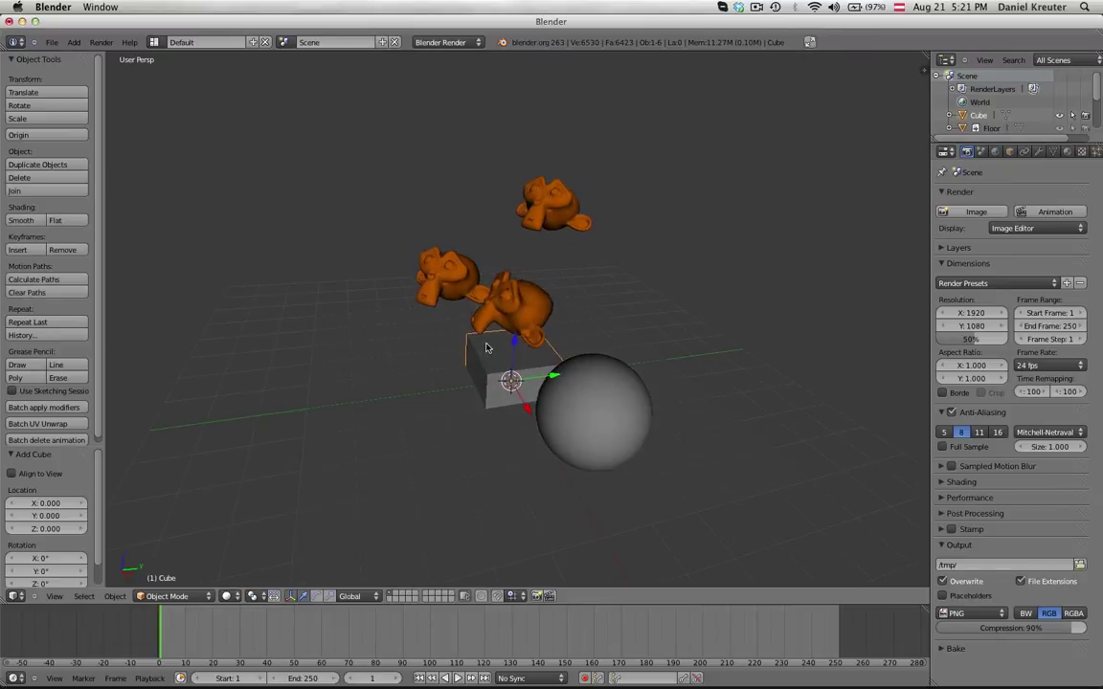
pyautogui.keyDown('ctrl'); pyautogui.moveTo(513, 342); pyautogui.dragTo(516, 318); pyautogui.keyUp('ctrl')
pyautogui.write('gy-4')
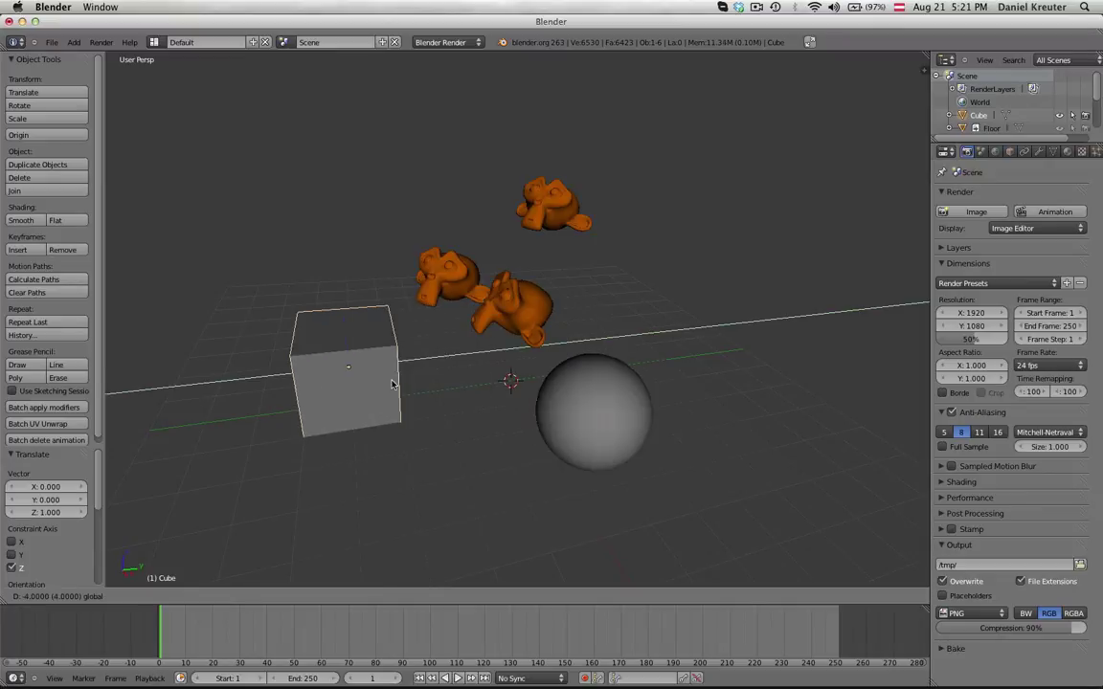
pyautogui.press('Return')
# Insert a location keyframe for the cube at frame 1.
pyautogui.moveTo(389, 381); pyautogui.dragTo(496, 462, button='middle')
pyautogui.press('i')
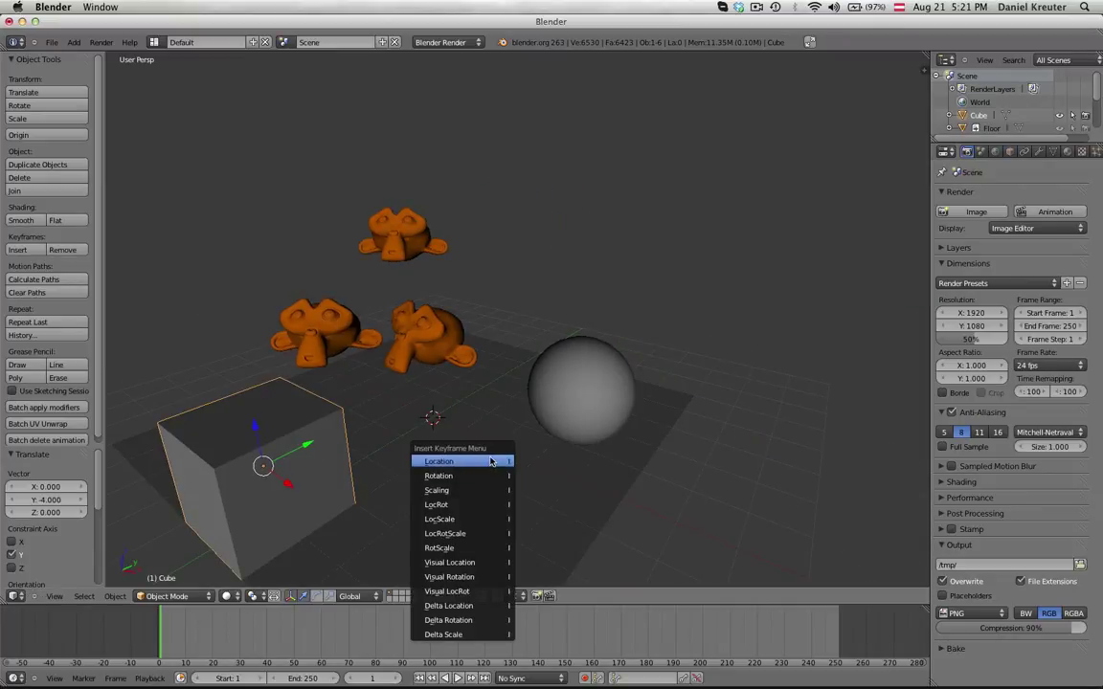
pyautogui.click(493, 468)
# At frame 21, move the cube about 3.68 units along X and insert a location keyframe.
pyautogui.scroll(-3, 455, 456)
pyautogui.press('Up')
pyautogui.press('Up')
pyautogui.press('i')
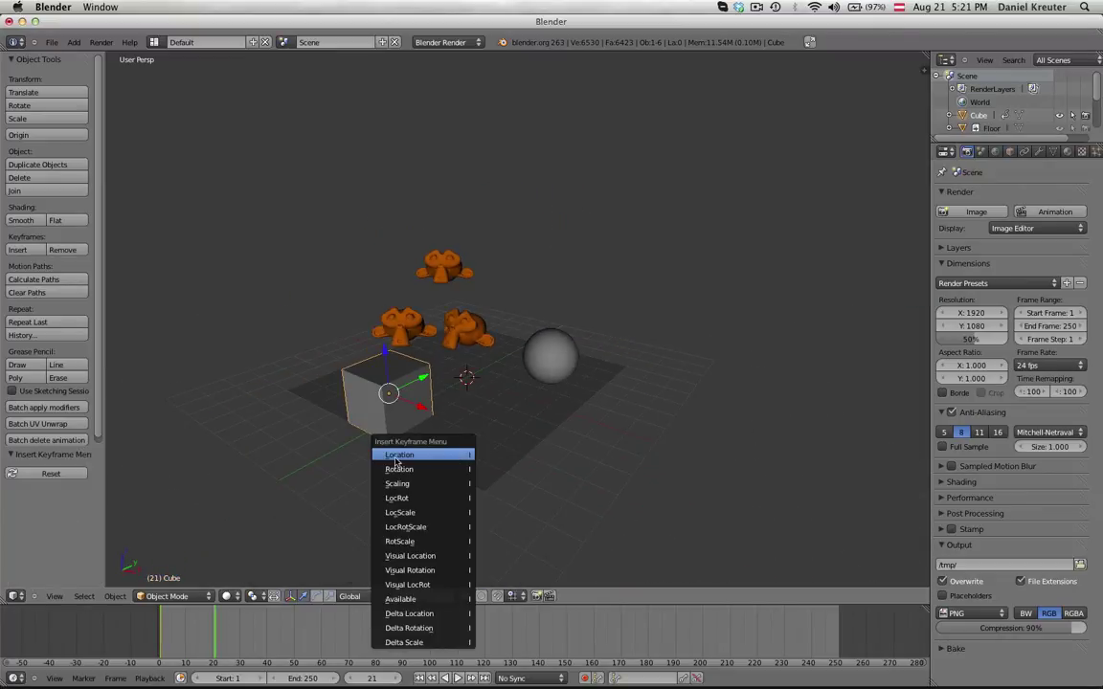
pyautogui.click(455, 458)
pyautogui.press('g')
pyautogui.press('x')
pyautogui.click(510, 442)
pyautogui.press('i')
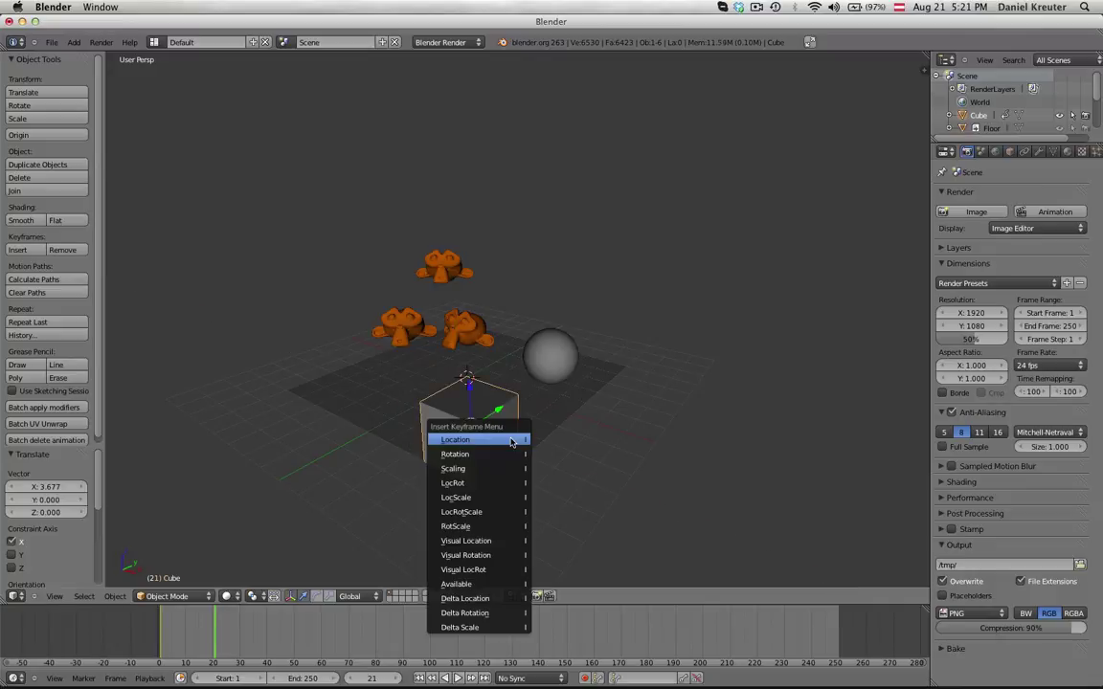
pyautogui.click(510, 441)
# Deselect everything and play the animation to check the cube's movement within the linked set.
pyautogui.press('a')
pyautogui.hotkey('shift', 'Left')
pyautogui.hotkey('alt', 'a')
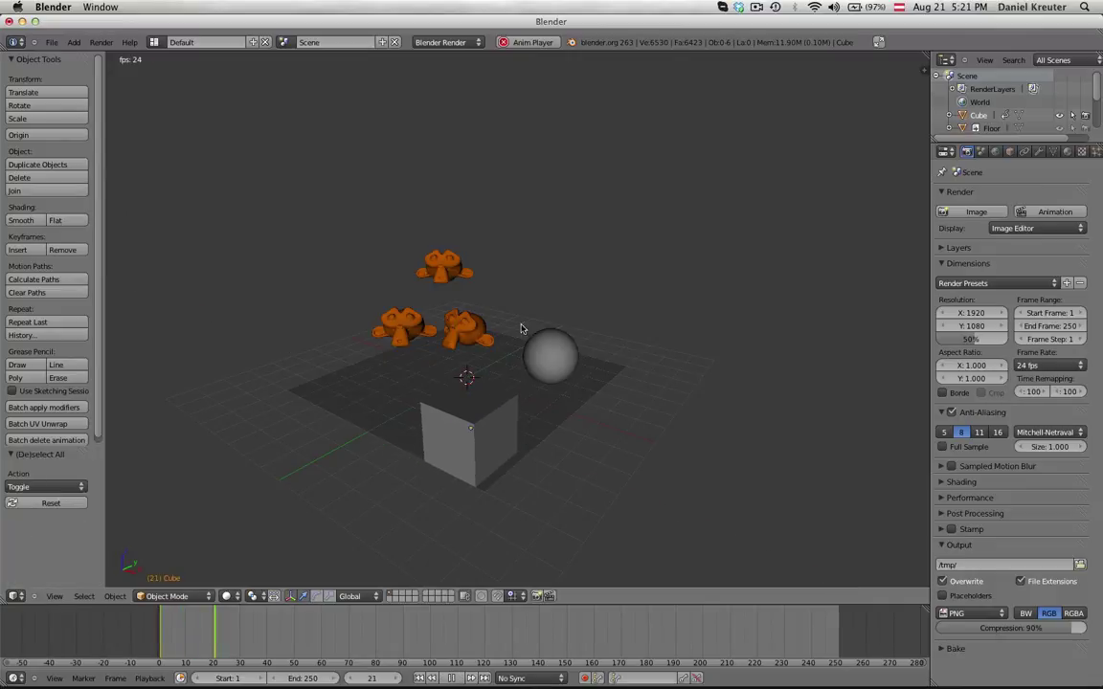
pyautogui.press('Escape')
pyautogui.moveTo(713, 406); pyautogui.dragTo(660, 390, button='middle')
pyautogui.hotkey('alt', 'a')
pyautogui.hotkey('alt', 'a')
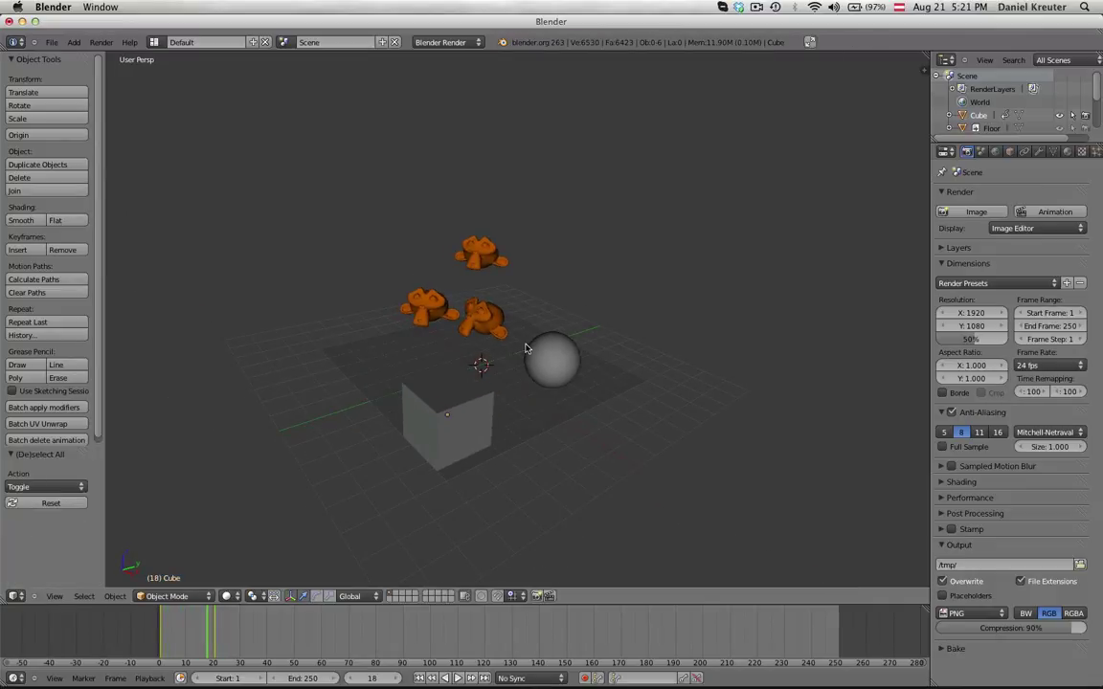
# Compare the linked objects with the local cube by selecting everything, and select only the cube.
pyautogui.scroll(2, 525, 348)
pyautogui.press('a')
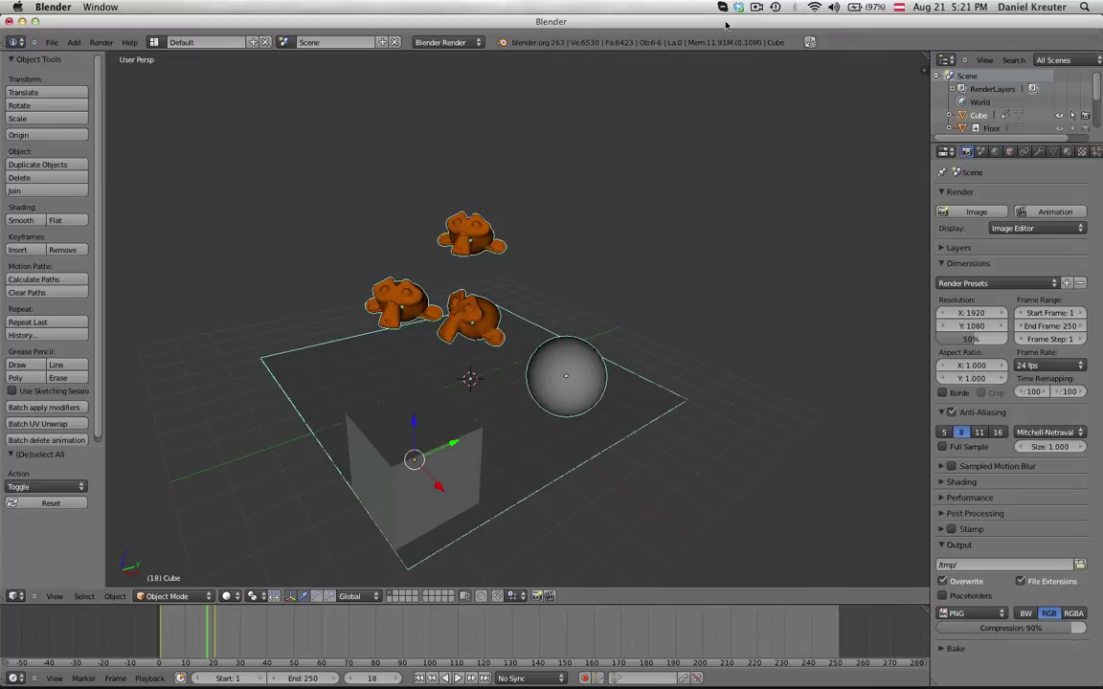
pyautogui.click(756, 7)
pyautogui.click(772, 48)
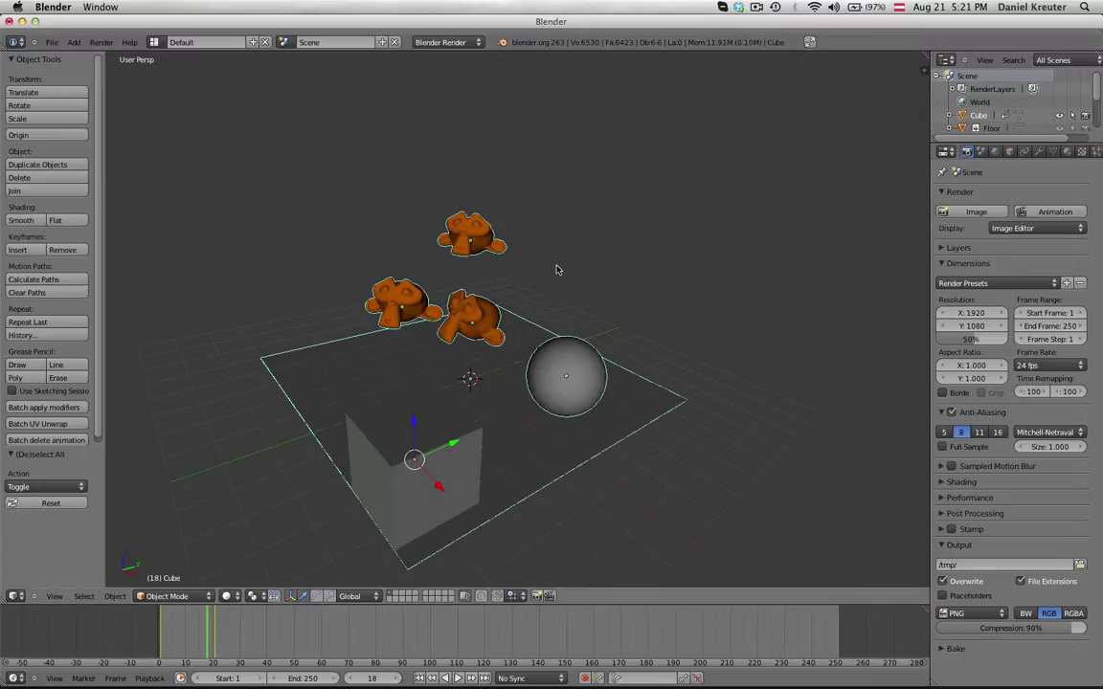
pyautogui.press('a')
pyautogui.rightClick(444, 439)
pyautogui.moveTo(544, 438); pyautogui.dragTo(478, 320, button='middle')
pyautogui.moveTo(466, 436); pyautogui.dragTo(500, 430, button='middle')
pyautogui.press('KP_8')
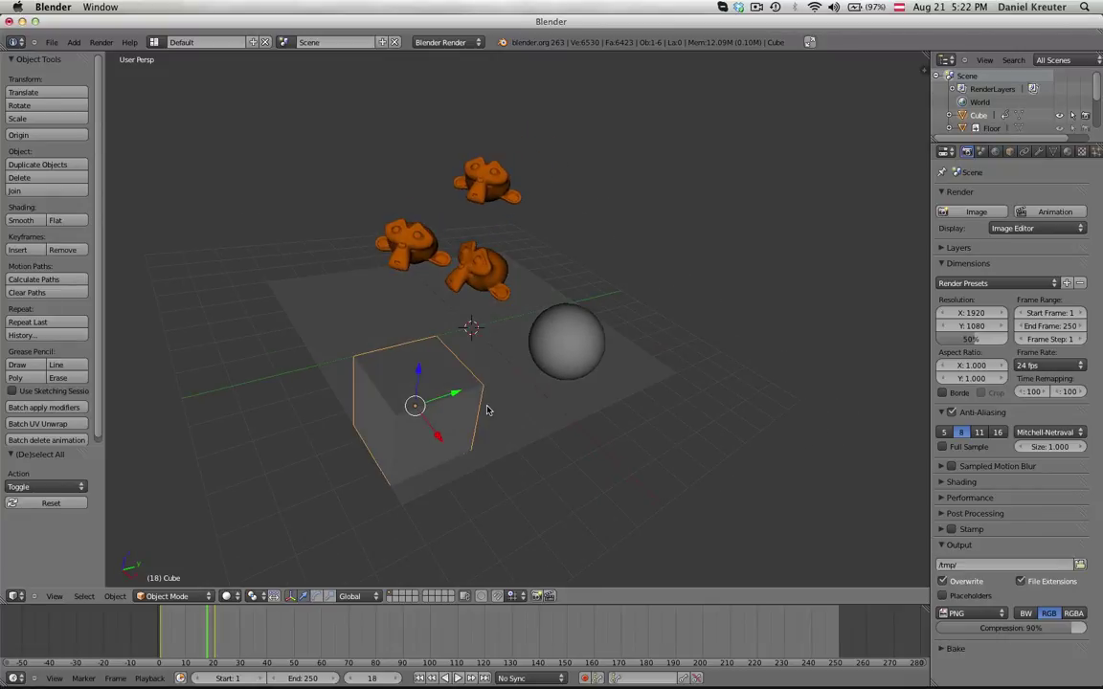
# Save the file as Shot01.blend in the project's shots folder.
pyautogui.hotkey('ctrl', 's')
pyautogui.click(233, 103)
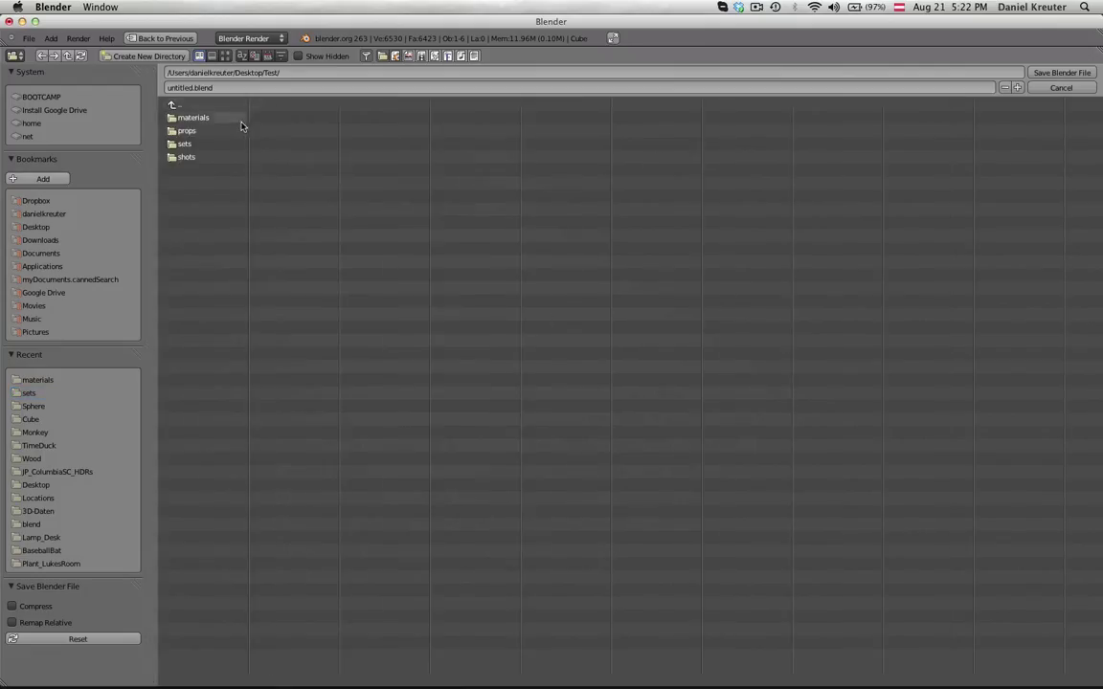
pyautogui.click(185, 141)
pyautogui.click(189, 88)
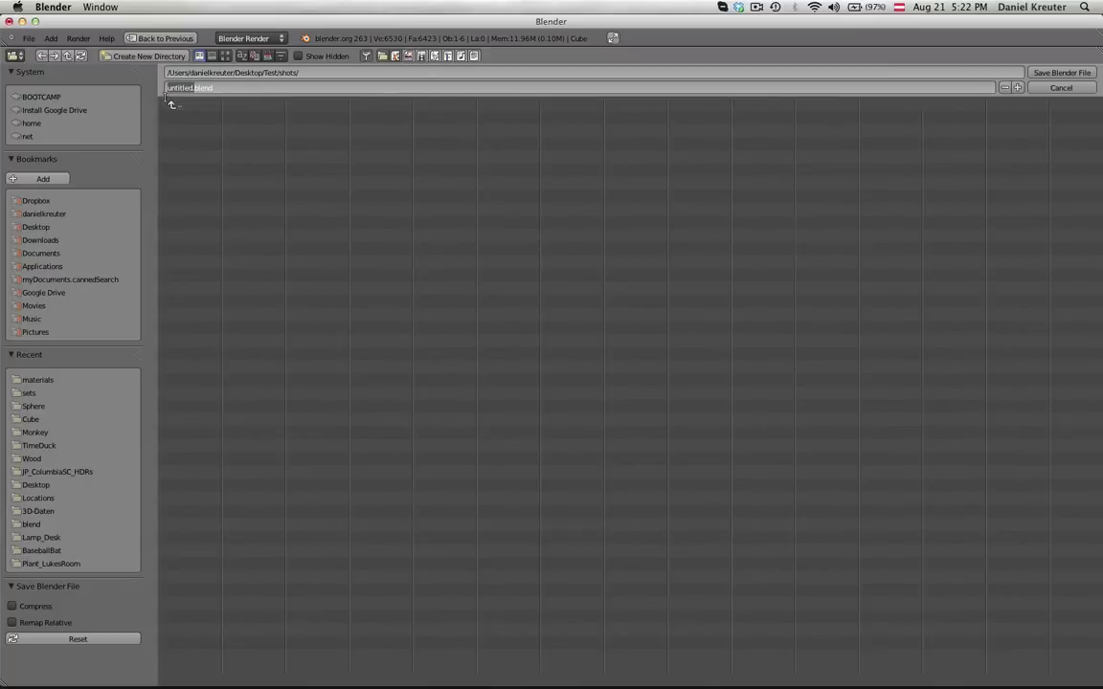
pyautogui.write('Shot01')
pyautogui.press('Return')
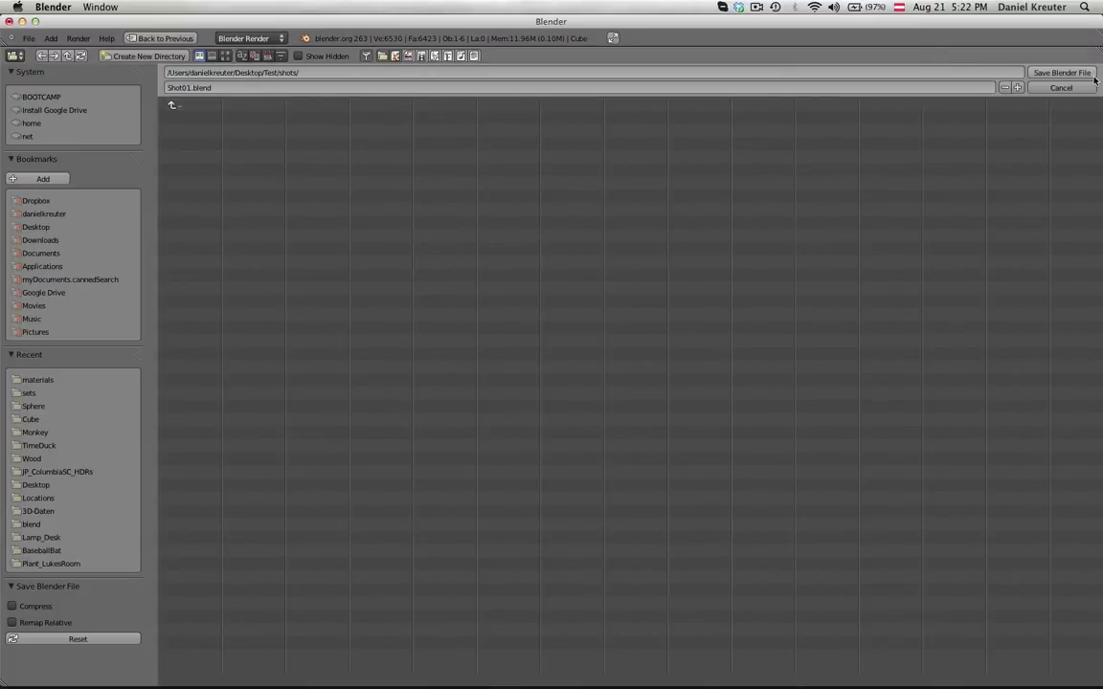
pyautogui.click(1062, 73)
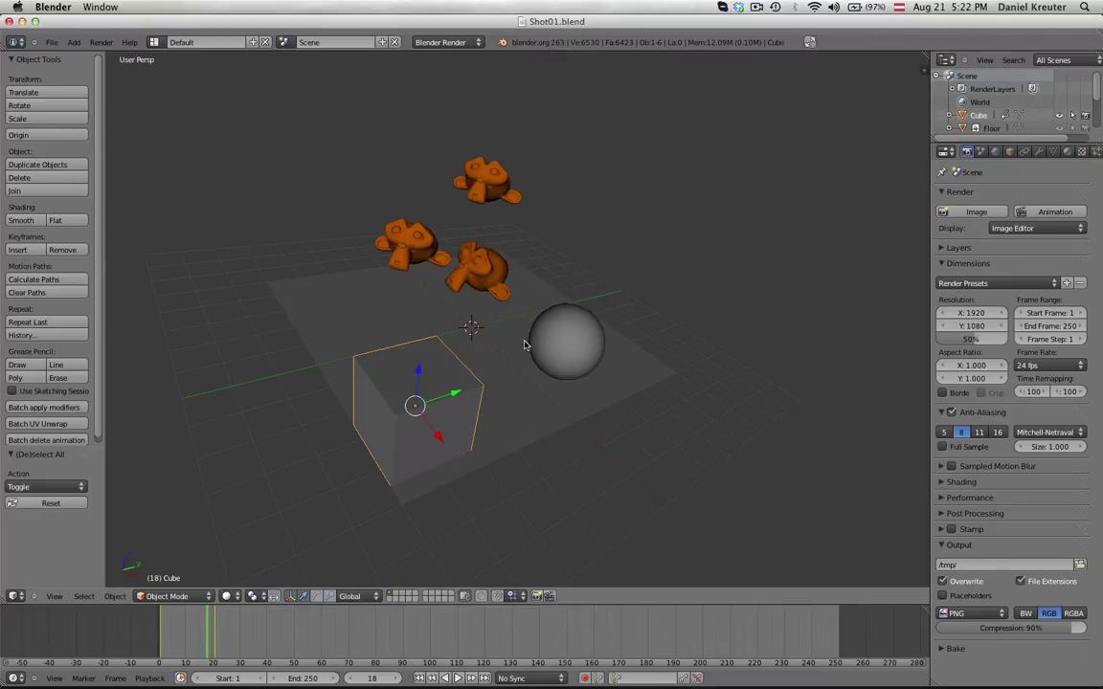
# Deselect the cube and look over the whole shot scene.
pyautogui.moveTo(447, 429); pyautogui.dragTo(491, 455, button='middle')
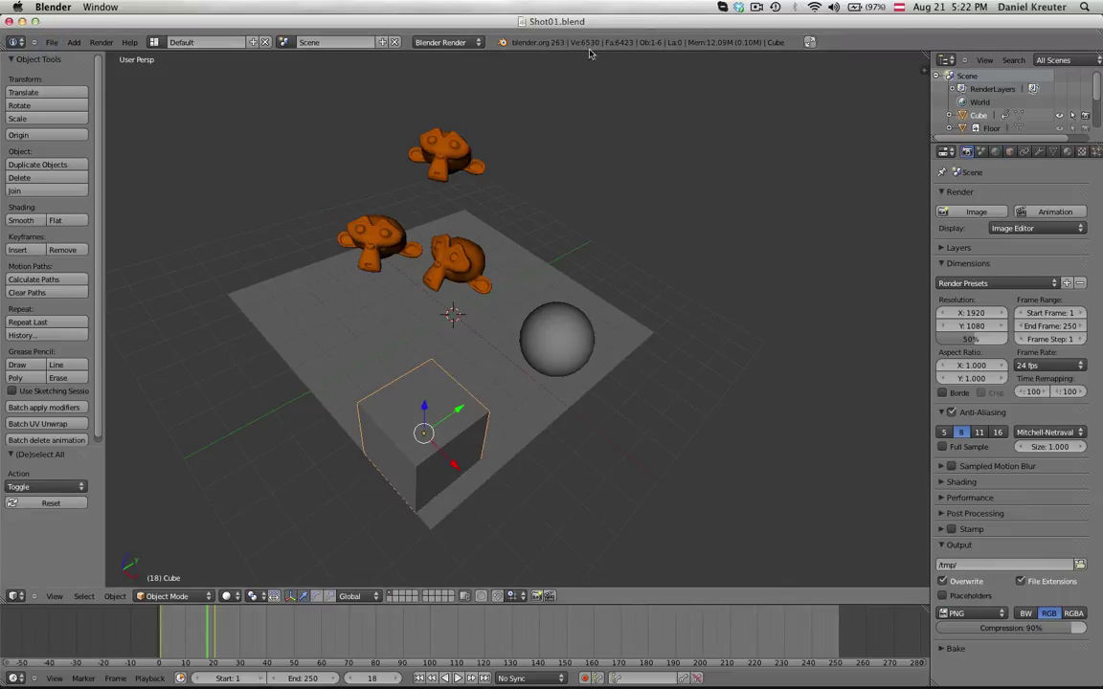
pyautogui.keyDown('shift'); pyautogui.moveTo(464, 176); pyautogui.dragTo(453, 204, button='middle'); pyautogui.keyUp('shift')
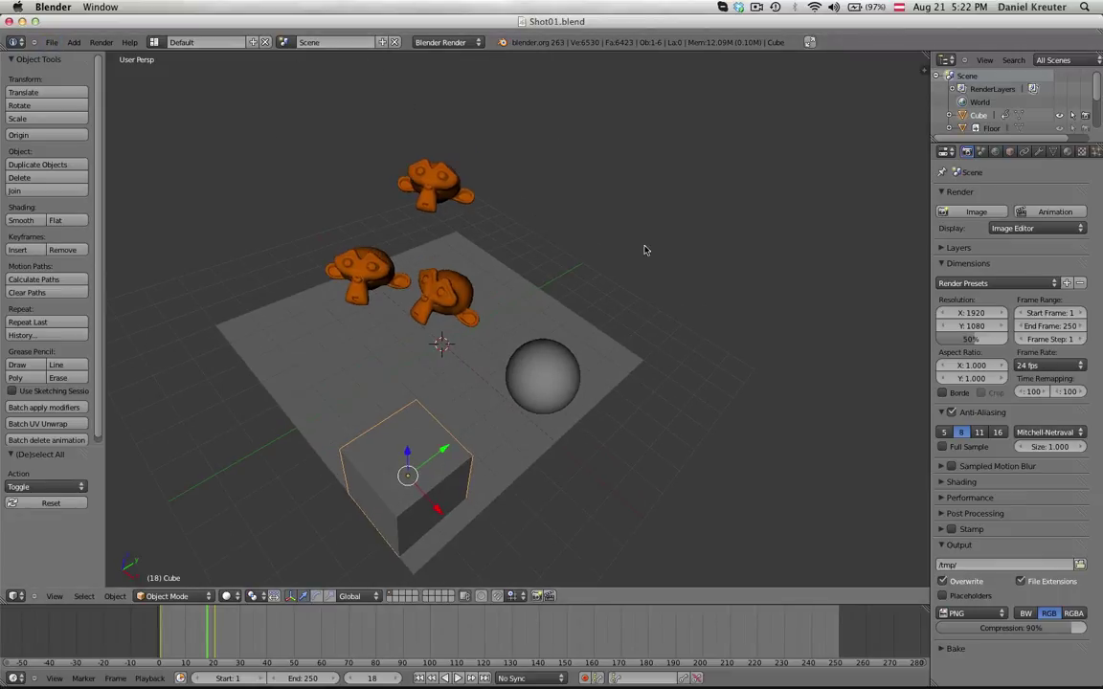
pyautogui.scroll(-3, 645, 250)
pyautogui.press('a')
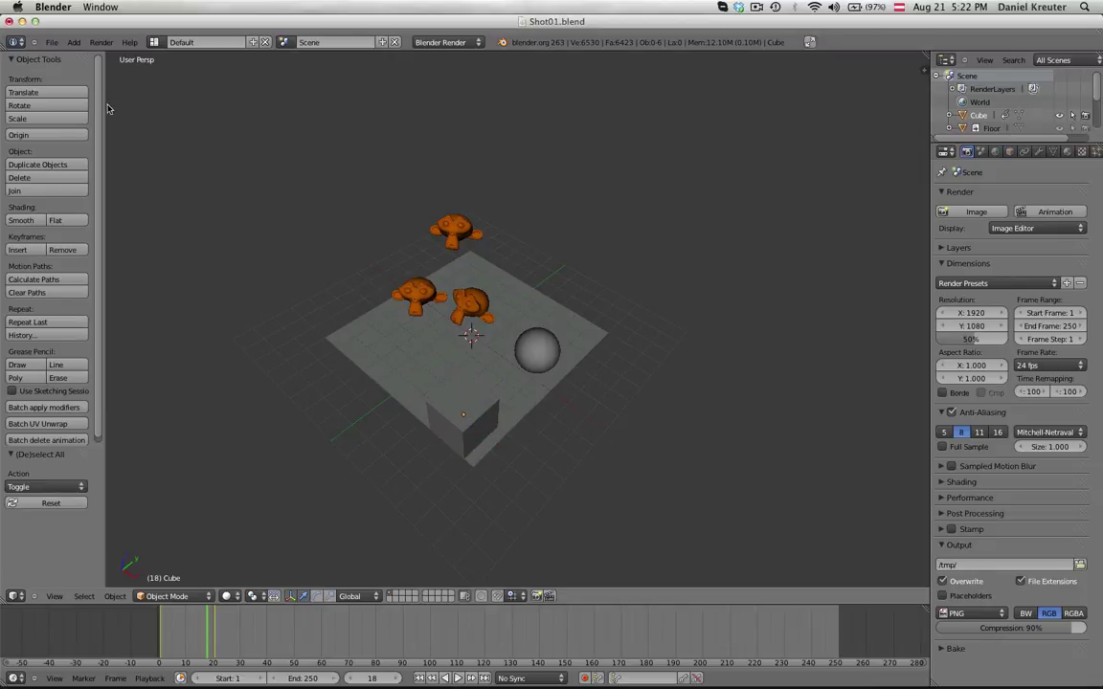
# Select the monkey floating beyond the floor's far corner and examine its placement in the linked set.
pyautogui.keyDown('shift'); pyautogui.moveTo(373, 258); pyautogui.dragTo(369, 278, button='middle'); pyautogui.keyUp('shift')
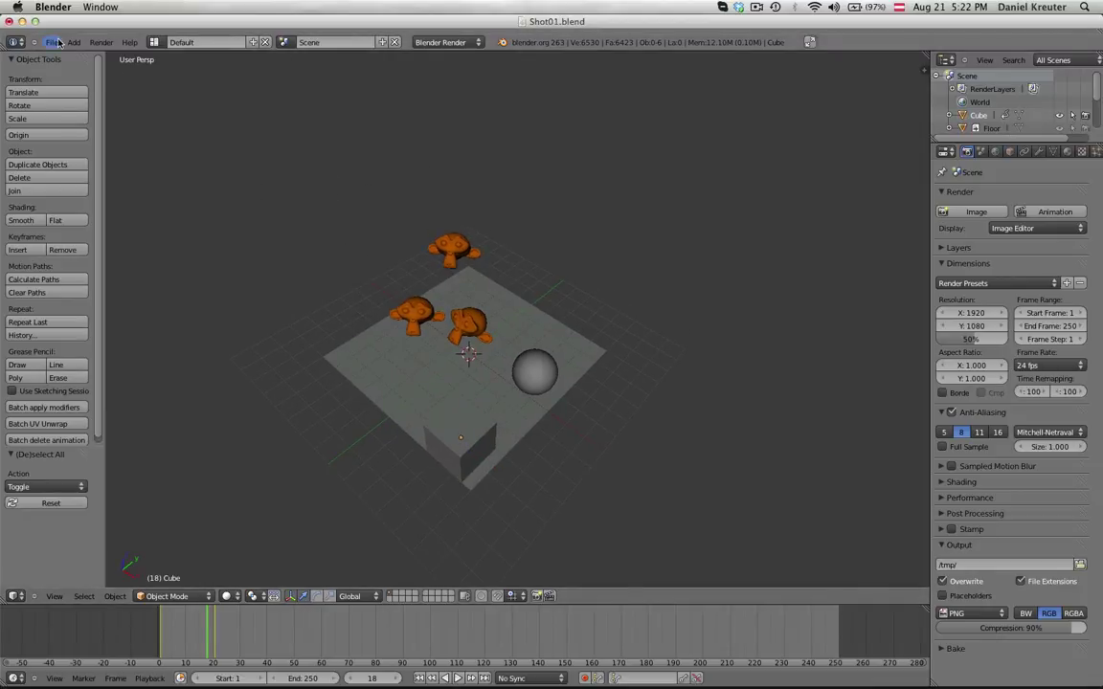
pyautogui.scroll(2, 456, 238)
pyautogui.rightClick(442, 223)
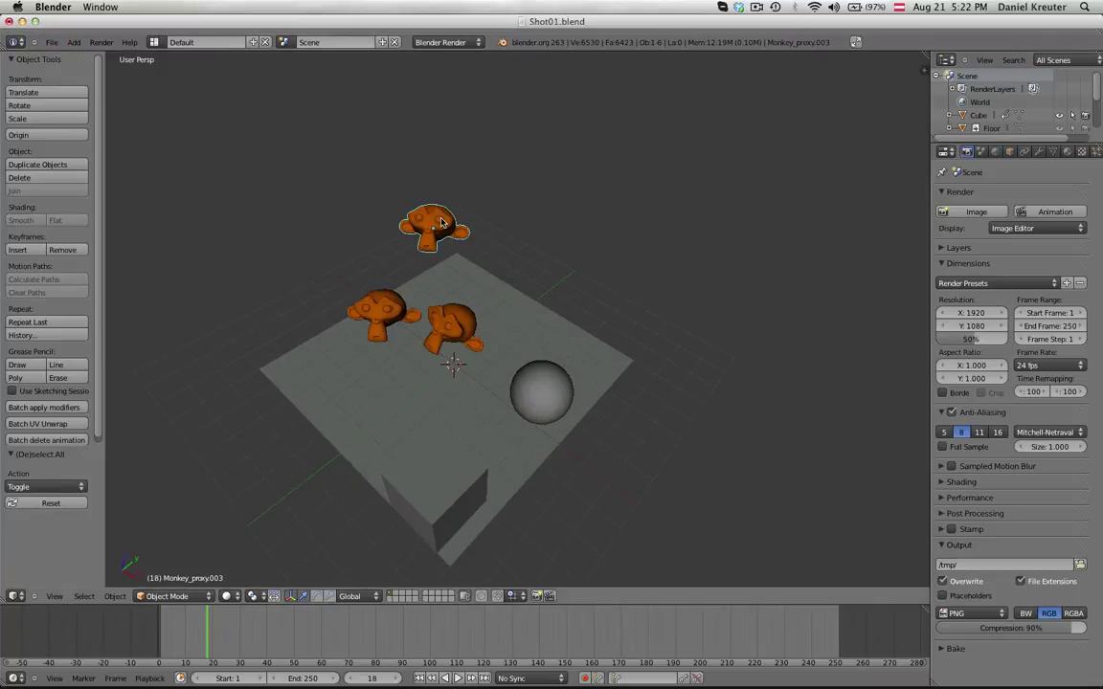
pyautogui.scroll(2, 451, 264)
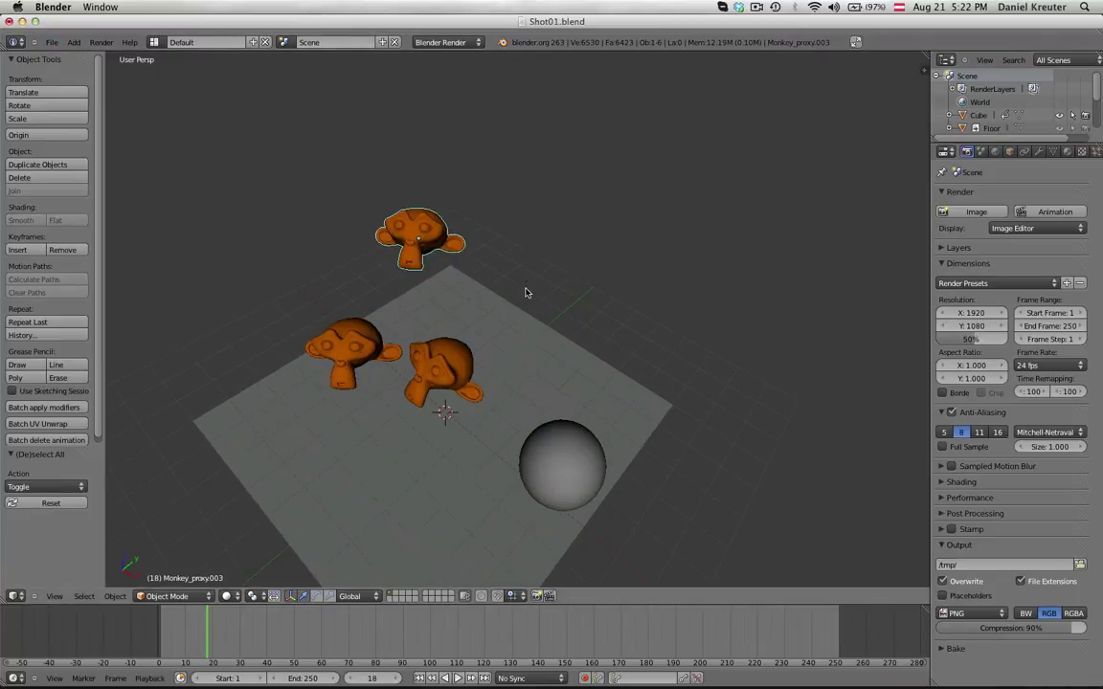
pyautogui.scroll(-5, 524, 292)
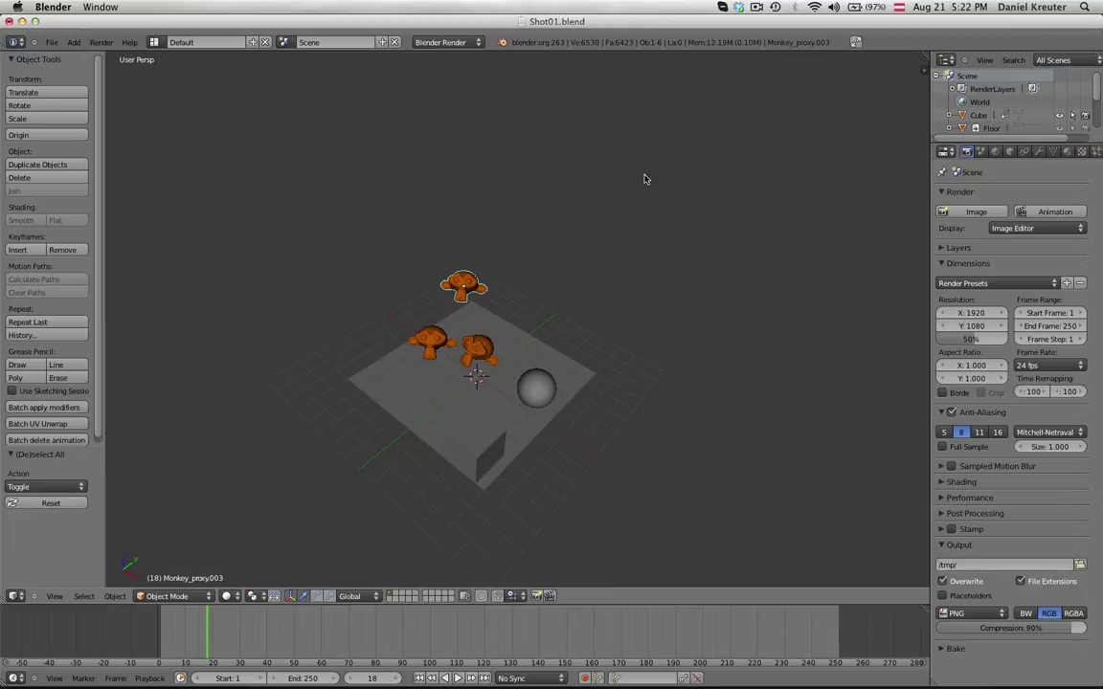
pyautogui.scroll(2, 509, 218)
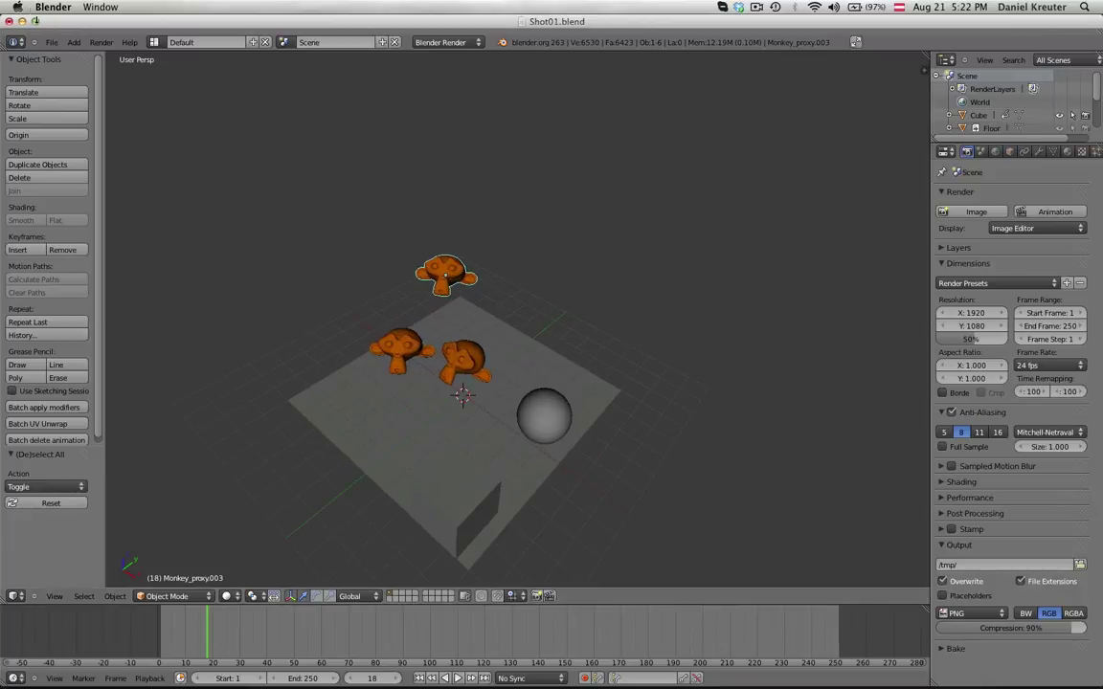
# Open the recently used set file Scene01.blend.
pyautogui.click(52, 42)
pyautogui.moveTo(69, 84)
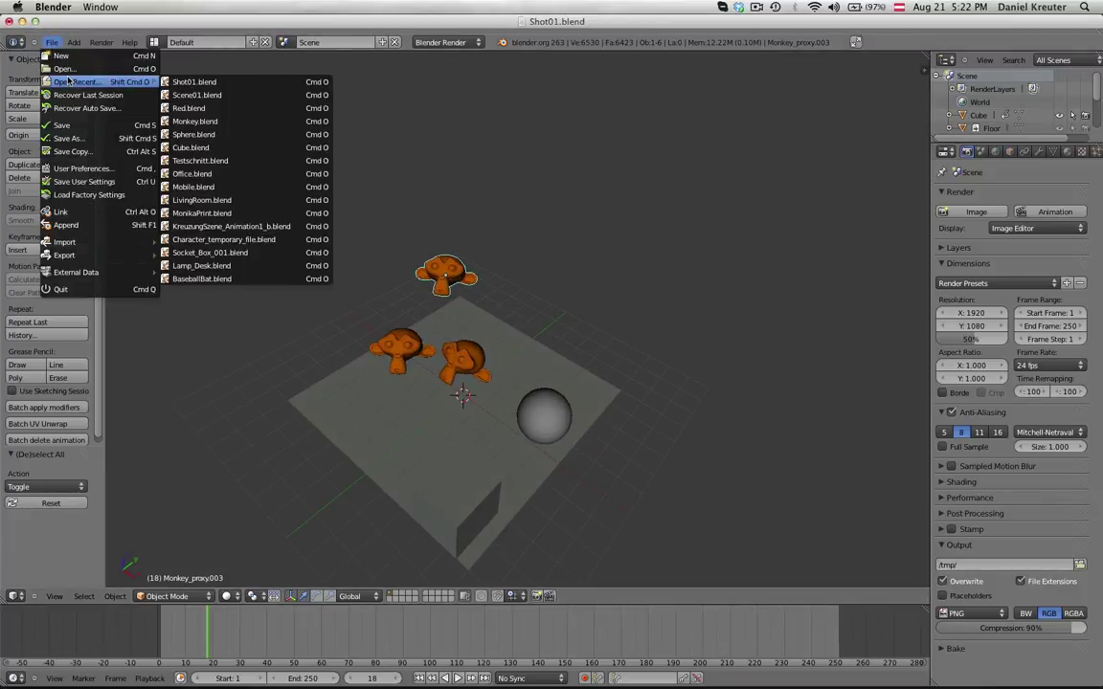
pyautogui.click(225, 95)
# Move the monkey at the floor's far corner 9 units along the X axis, snapping to increments.
pyautogui.rightClick(506, 270)
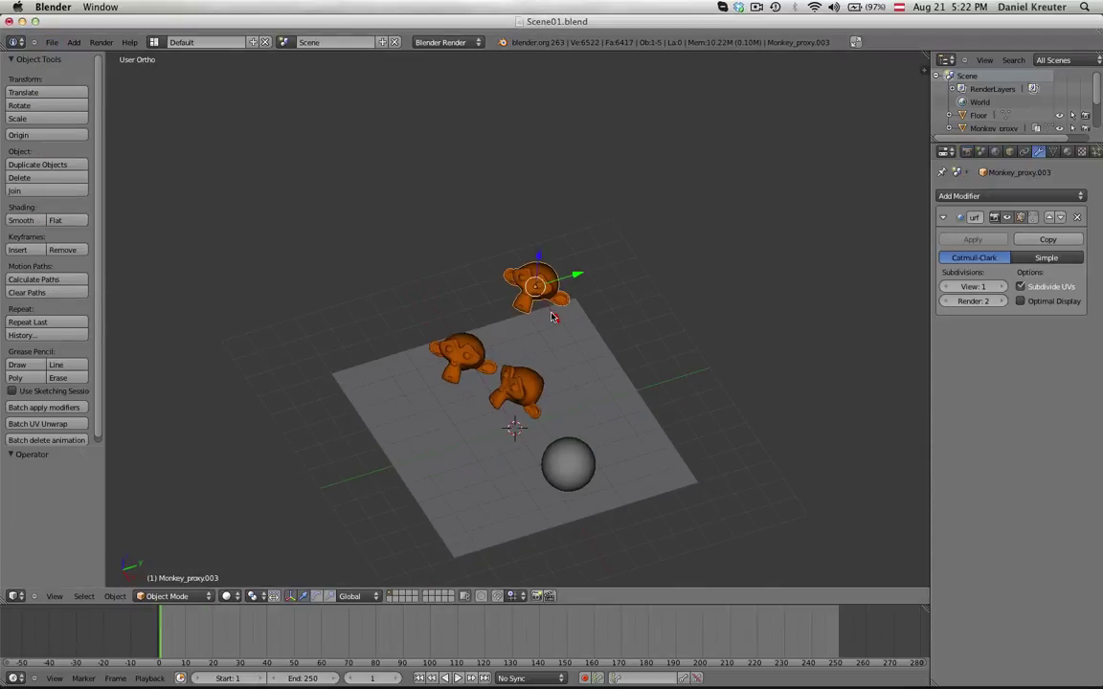
pyautogui.press('g')
pyautogui.press('x')
pyautogui.keyDown('ctrl'); pyautogui.click(674, 484); pyautogui.keyUp('ctrl')
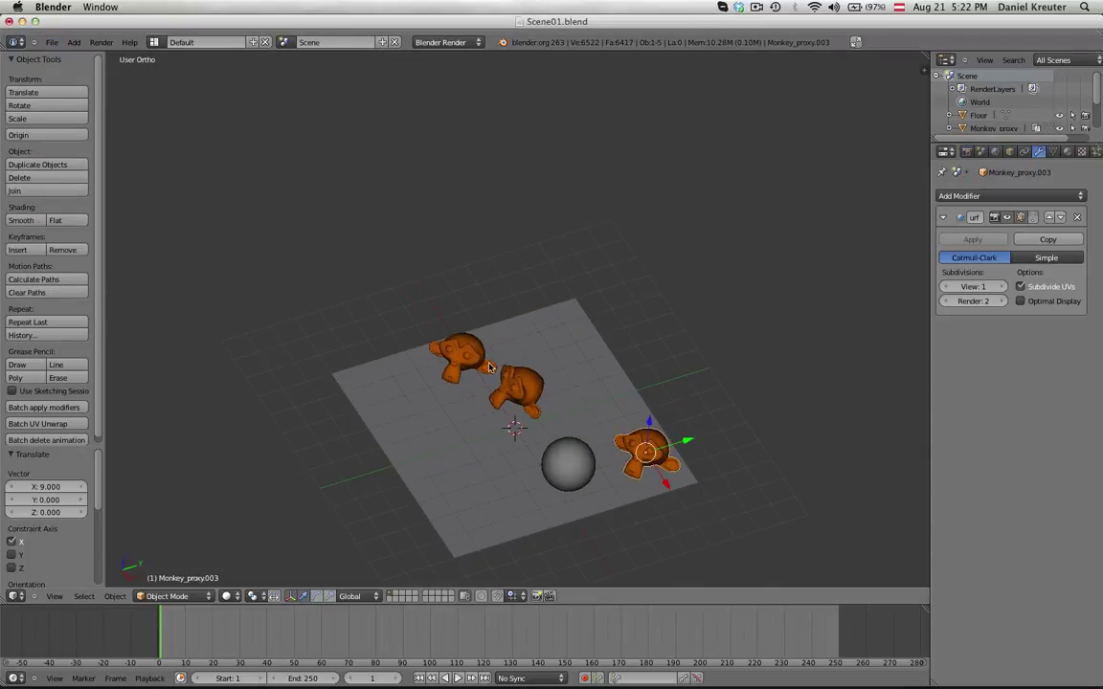
# Save Scene01.blend over the existing file and reopen Shot01.blend from the recent files.
pyautogui.hotkey('ctrl', 's')
pyautogui.click(573, 389)
pyautogui.click(52, 42)
pyautogui.moveTo(81, 81)
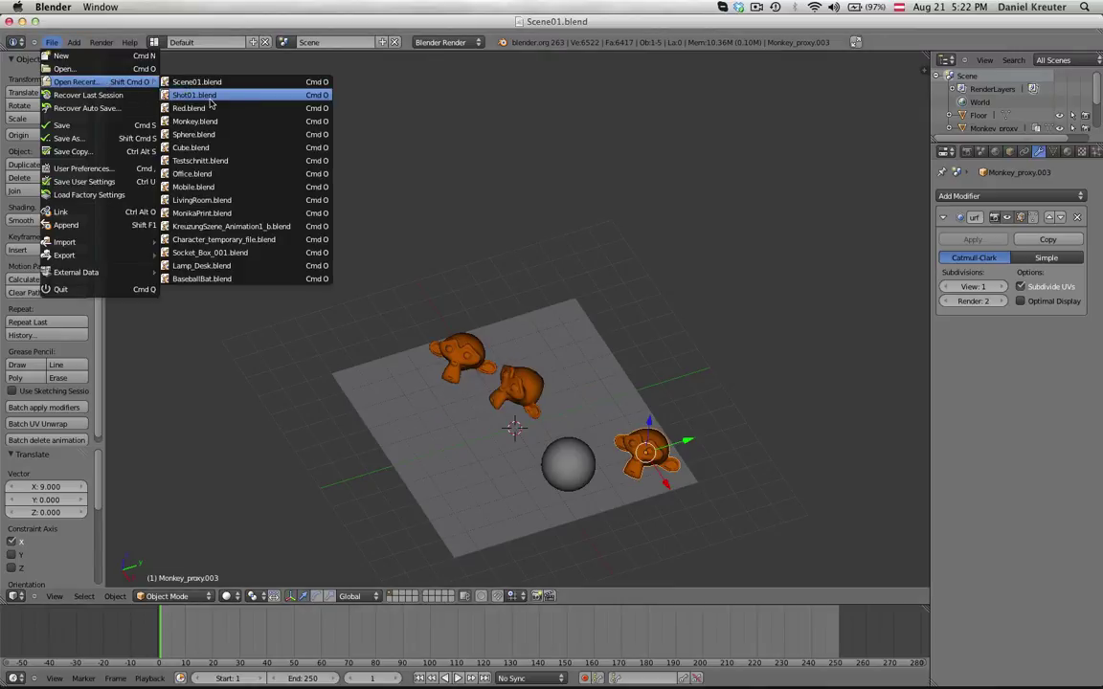
pyautogui.click(196, 95)
# Select only the relocated monkey in the shot and check its new position within the linked set.
pyautogui.press('a')
pyautogui.rightClick(686, 298)
pyautogui.moveTo(686, 299); pyautogui.dragTo(701, 389, button='middle')
pyautogui.scroll(-2, 613, 378)
pyautogui.scroll(-1, 701, 388)
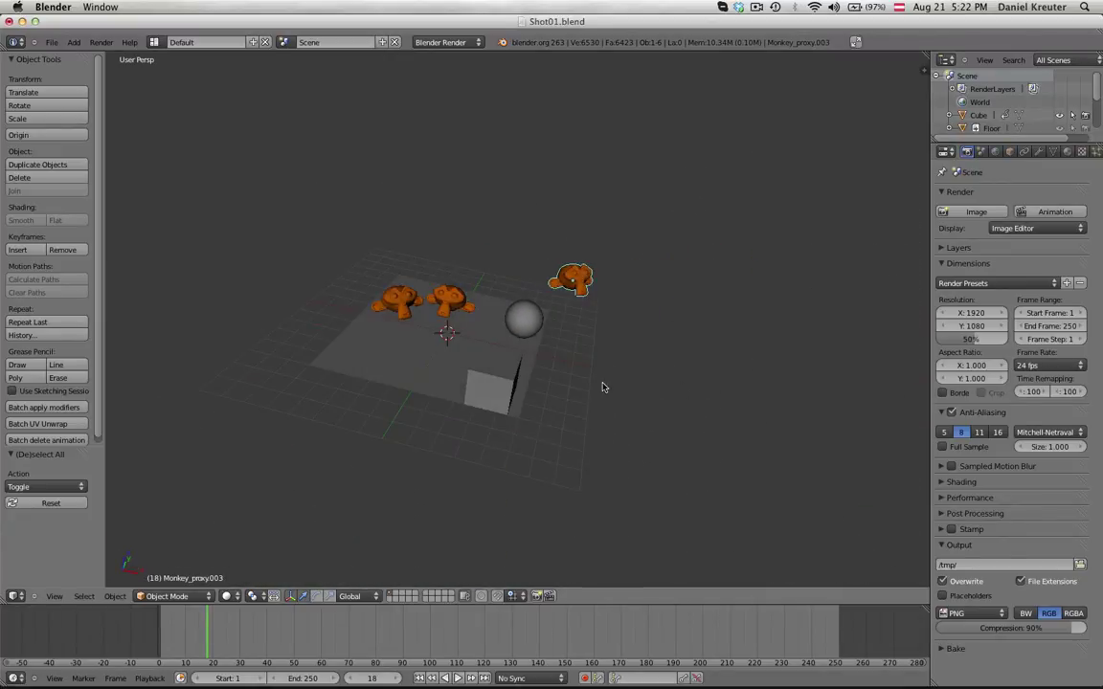
# Play the shot's animation from the first frame, stop it, deselect everything and inspect the updated set from several angles.
pyautogui.hotkey('shift', 'Left')
pyautogui.hotkey('alt', 'a')
pyautogui.hotkey('alt', 'a')
pyautogui.moveTo(391, 379); pyautogui.dragTo(543, 351, button='middle')
pyautogui.press('a')
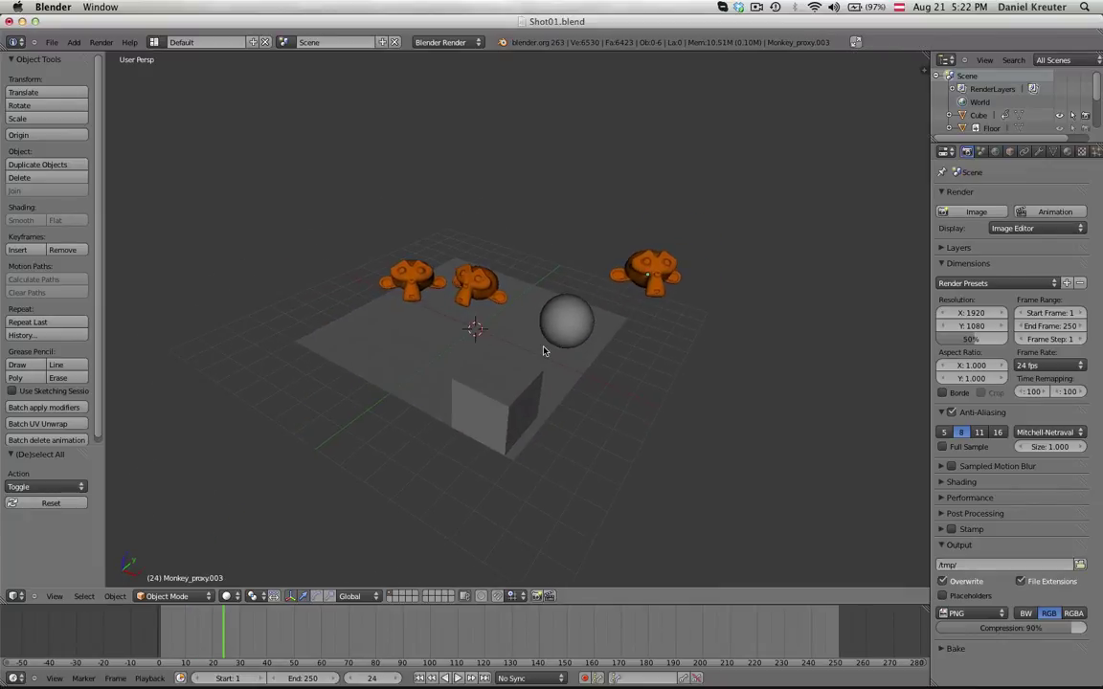
pyautogui.moveTo(625, 337); pyautogui.dragTo(392, 451, button='middle')
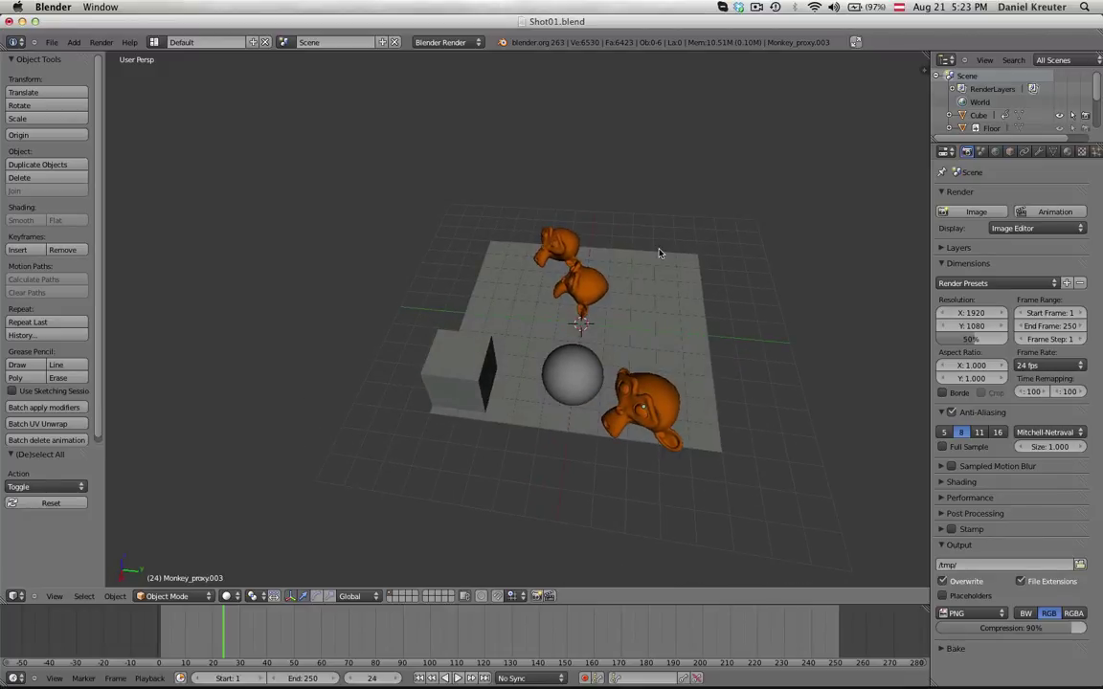